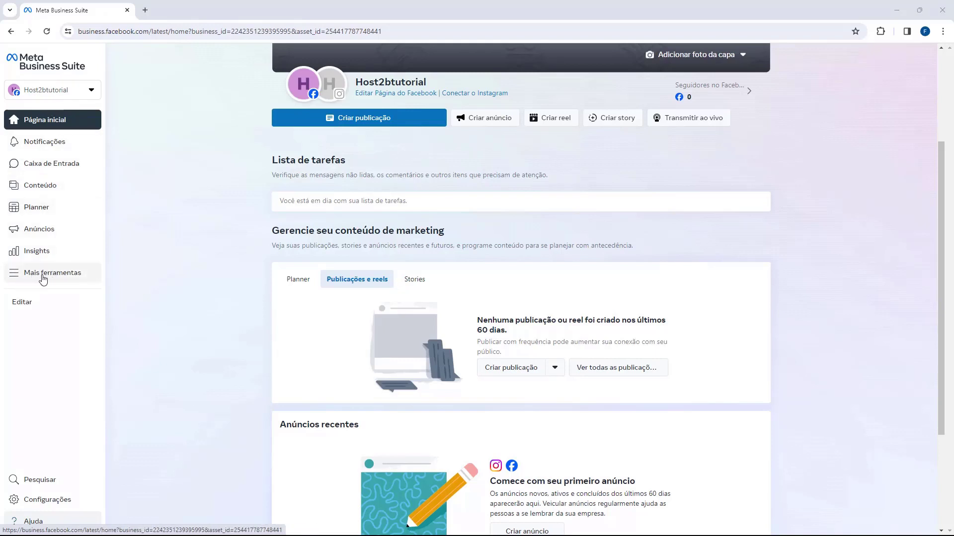
Open Gerenciador de Anúncios from the Publicidade section of the full tools list
left_click(43, 278)
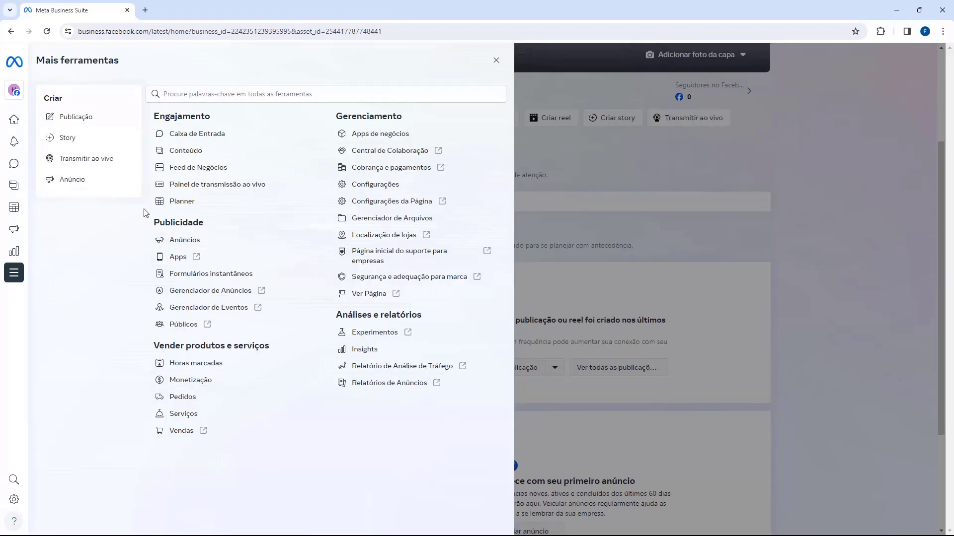
left_click_drag(151, 226, 209, 227)
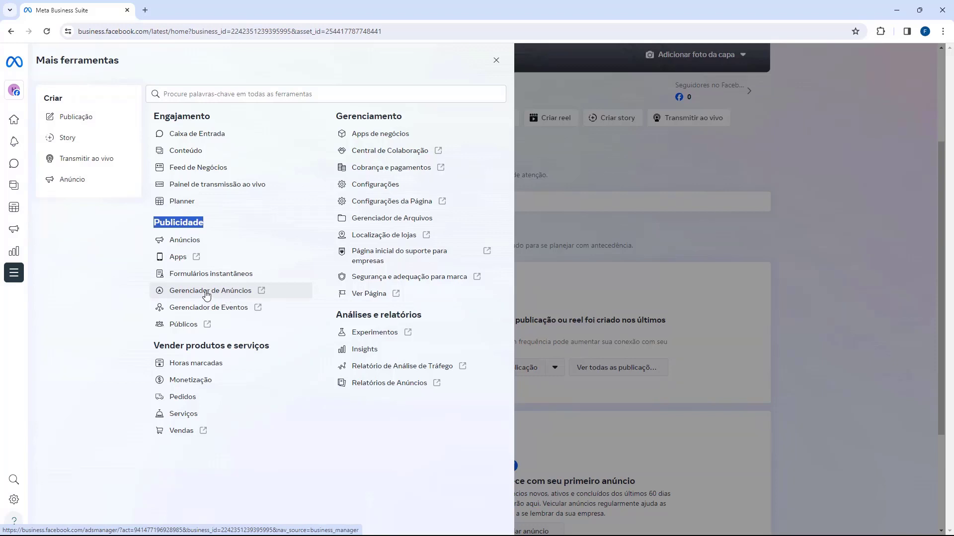
left_click(206, 293)
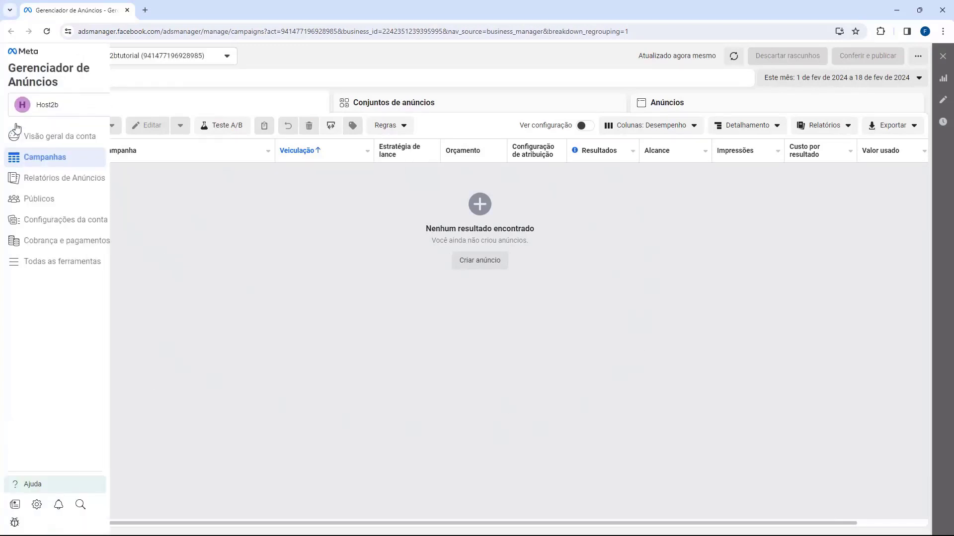
Open the account overview and look through the available ad accounts without switching accounts
left_click(30, 142)
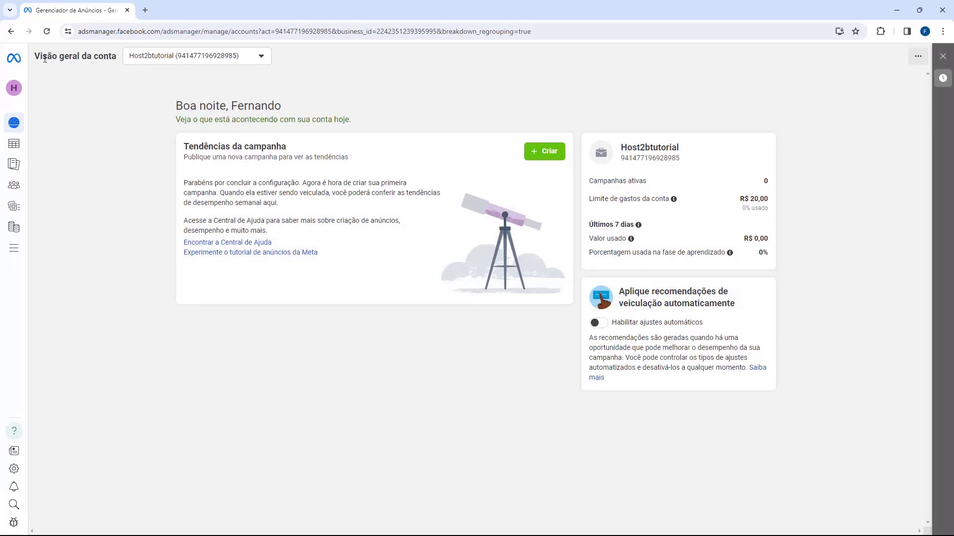
left_click_drag(45, 58, 82, 59)
left_click(91, 75)
left_click(83, 58)
left_click(133, 59)
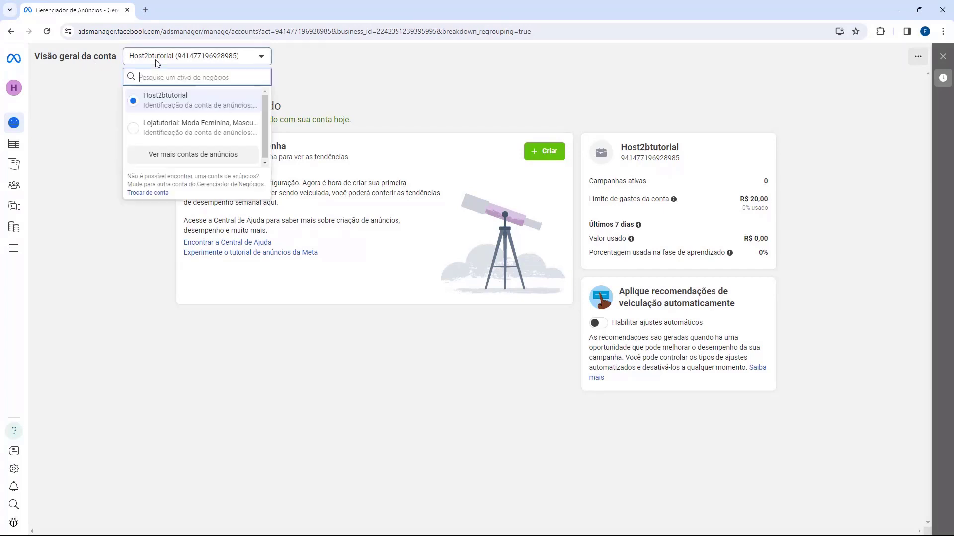
left_click(295, 85)
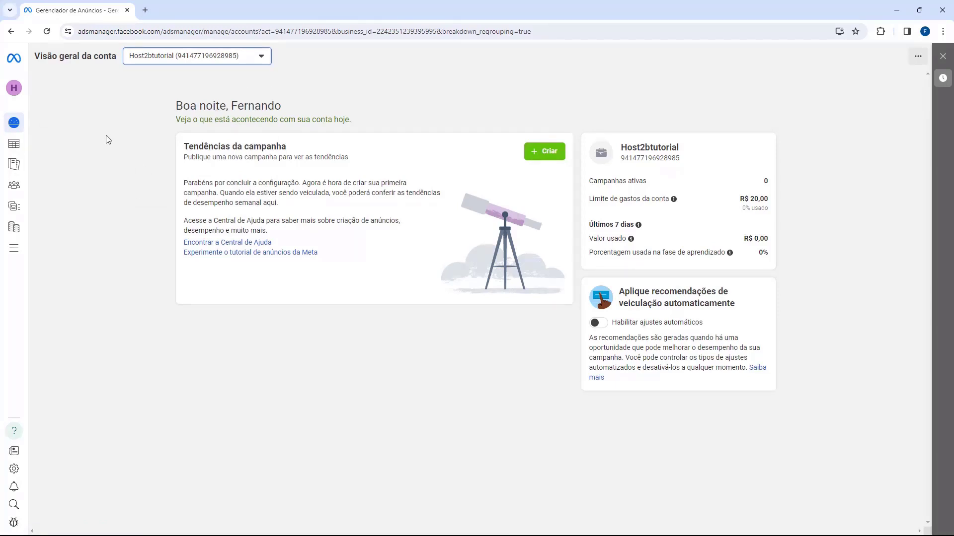
Go to the Campanhas page and start creating a new campaign
mouse_move(5, 149)
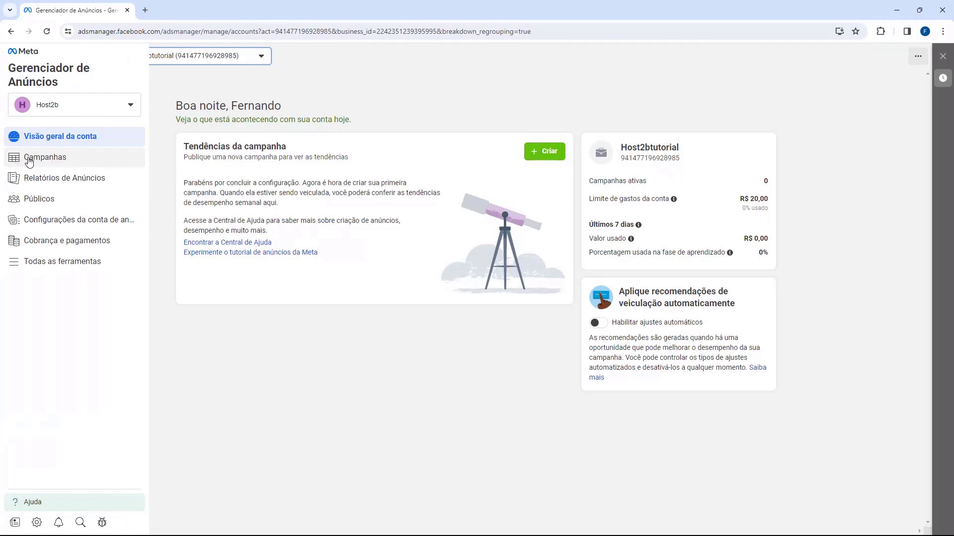
left_click(45, 158)
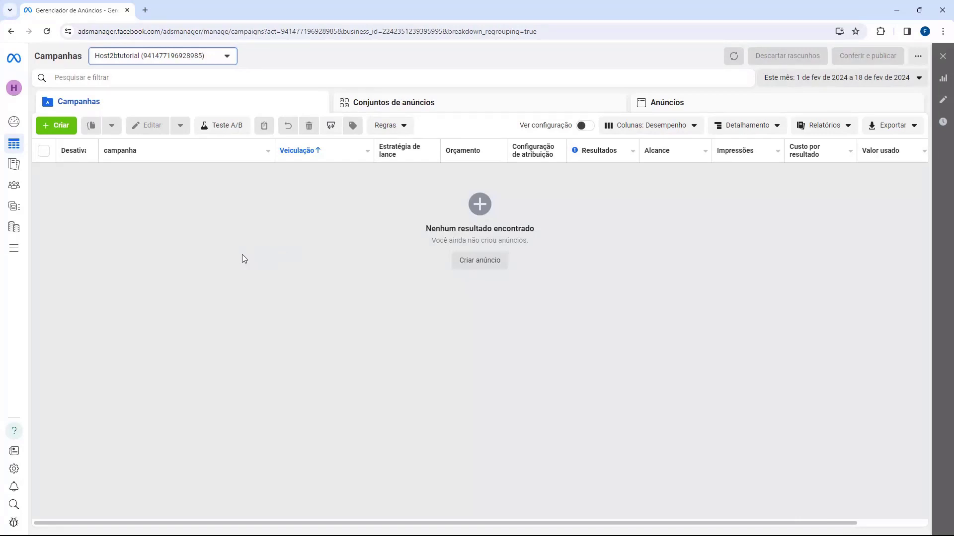
left_click(55, 133)
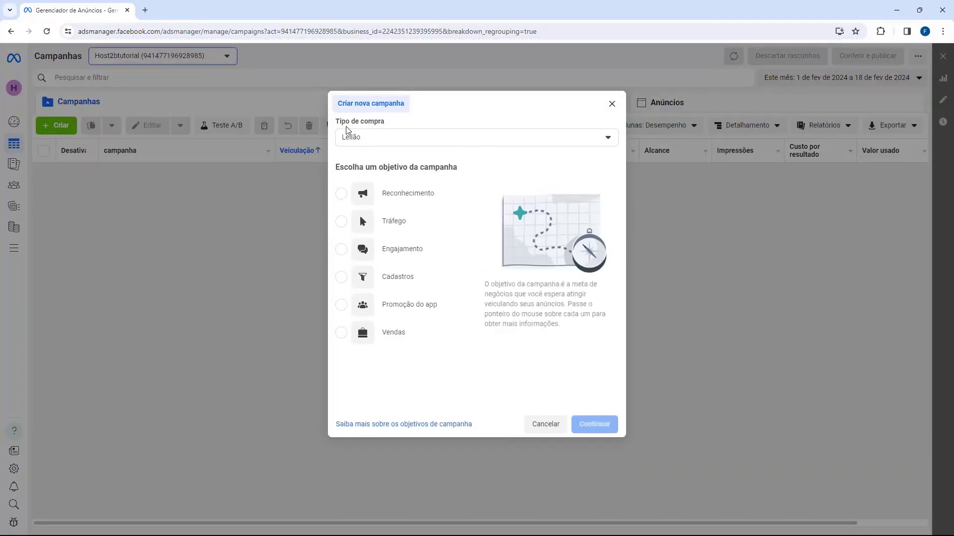
Try the Reserva buying type for the new campaign and return it to Leilão
left_click_drag(339, 124, 383, 126)
left_click(369, 143)
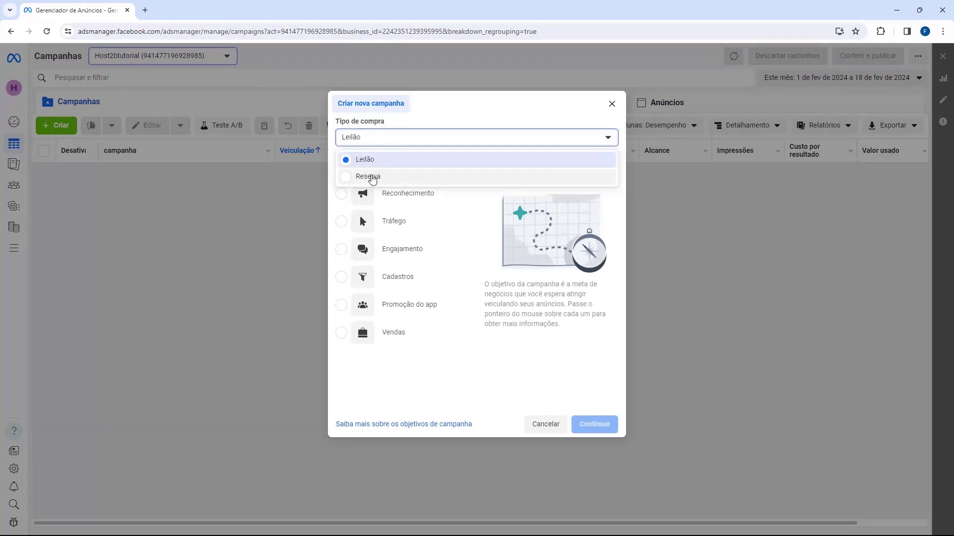
left_click(373, 177)
left_click(386, 149)
left_click(379, 161)
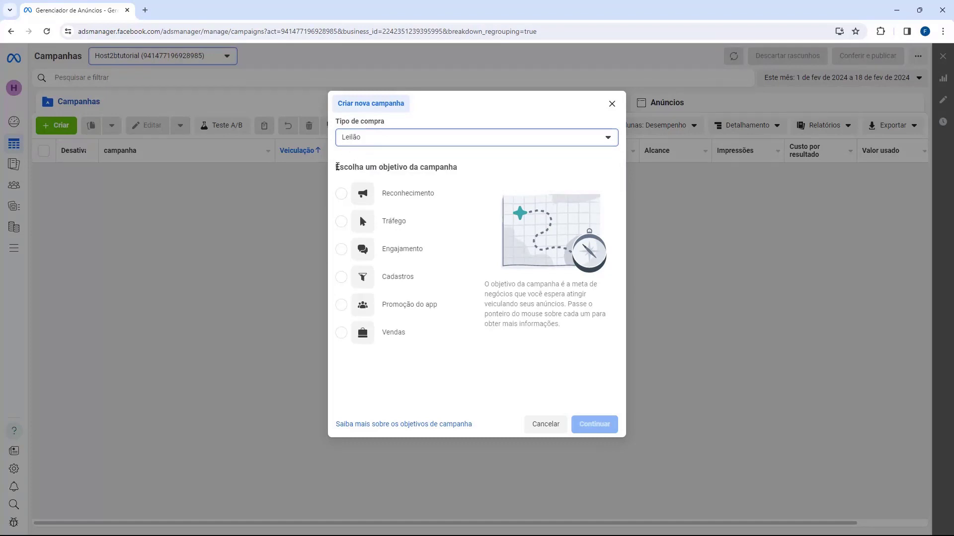
Choose Vendas as the campaign objective after reviewing the available objectives, and continue to the campaign configuration
left_click_drag(337, 167, 430, 169)
left_click(431, 169)
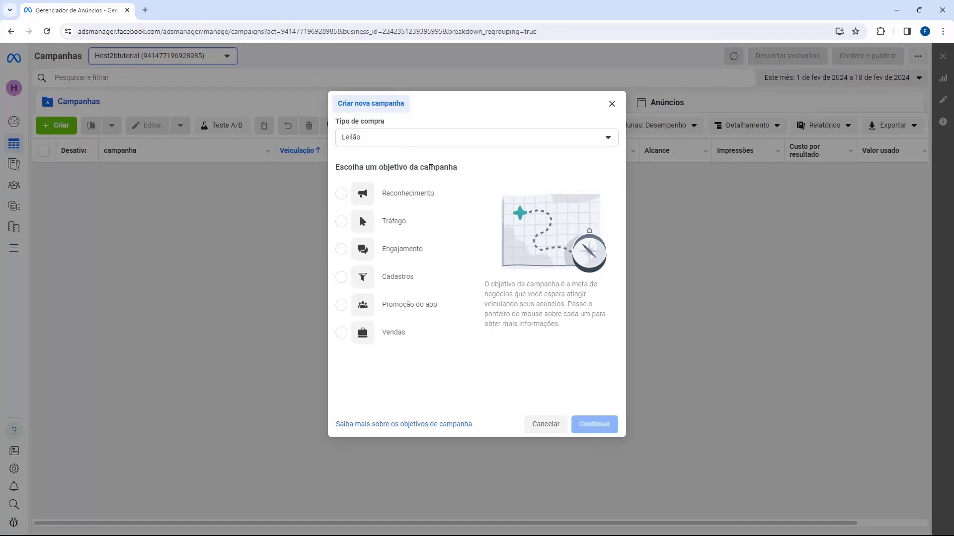
mouse_move(427, 203)
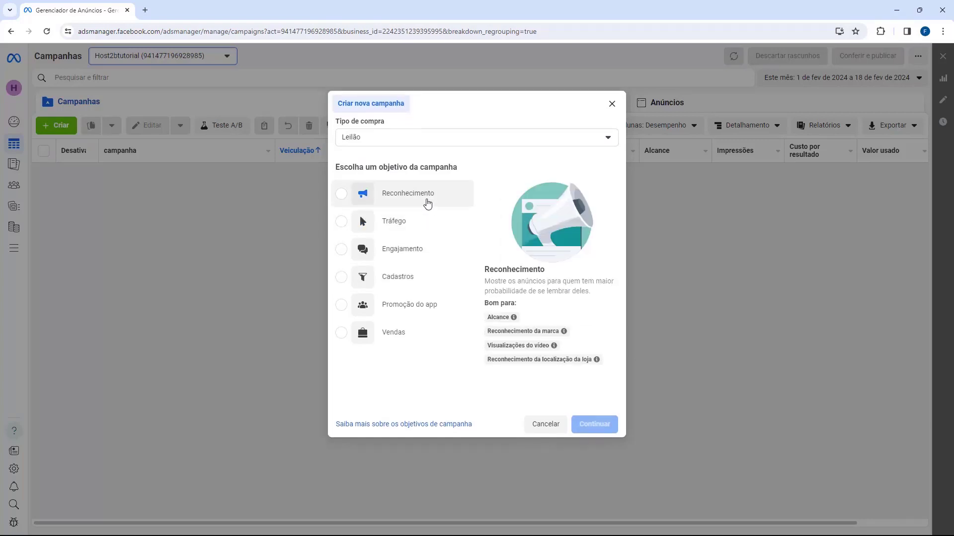
mouse_move(437, 242)
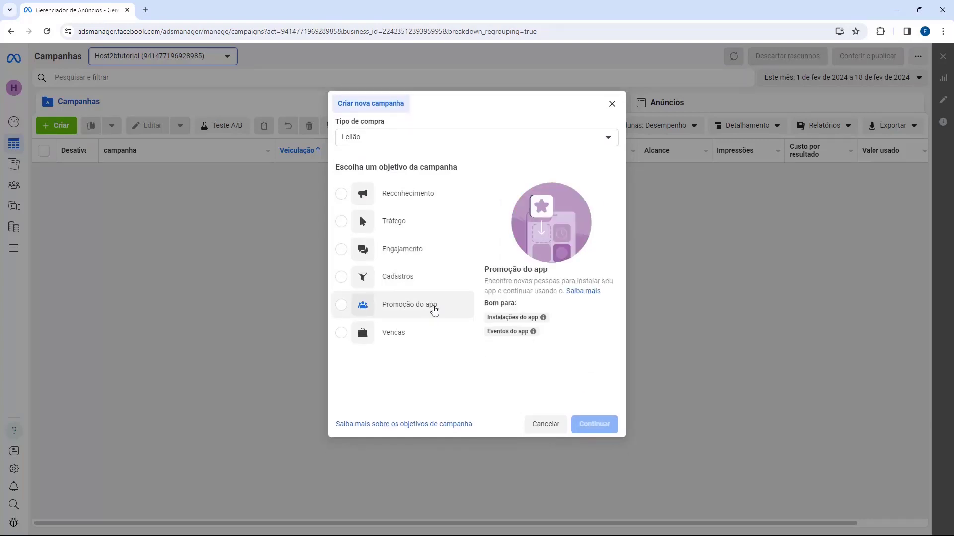
mouse_move(390, 341)
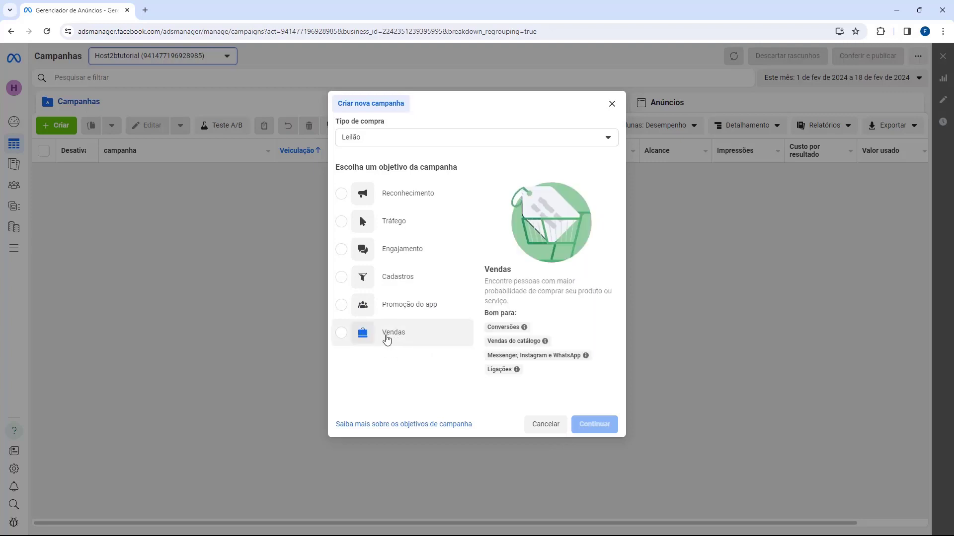
left_click(341, 333)
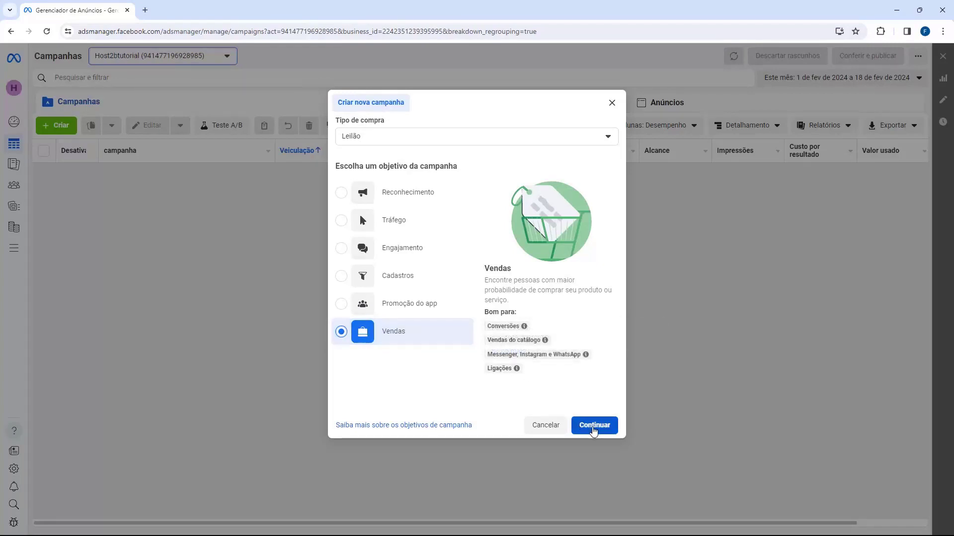
left_click(594, 426)
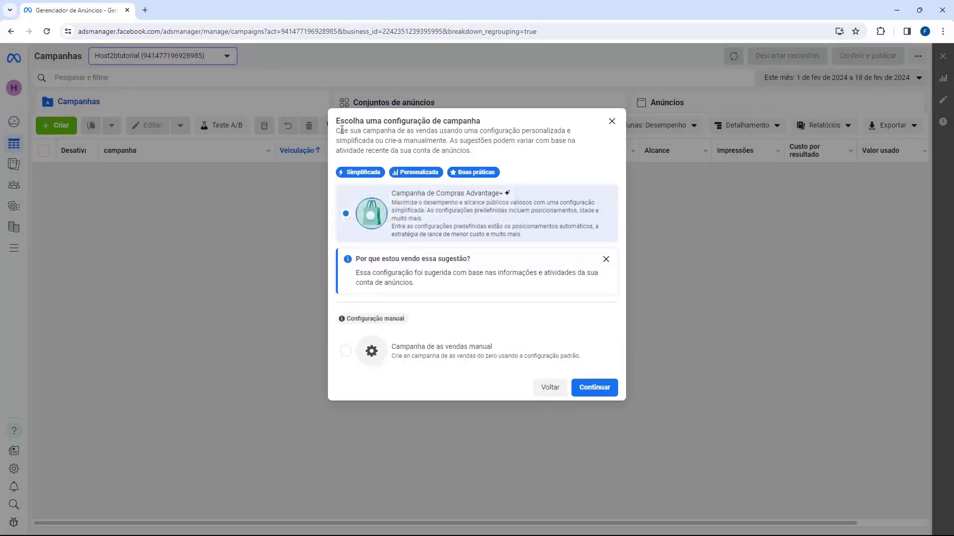
Choose the manual sales campaign configuration instead of Advantage+ and create the campaign draft
left_click_drag(338, 125, 469, 130)
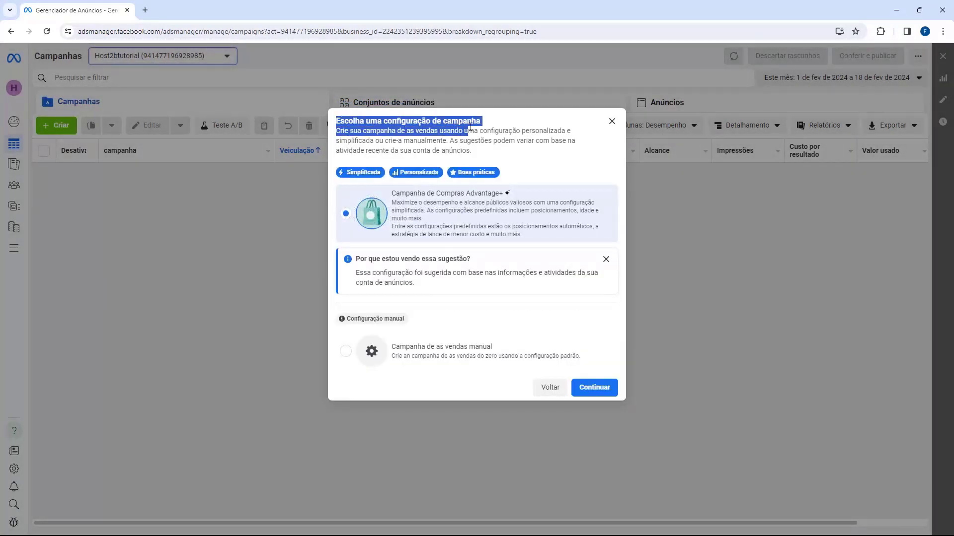
left_click(415, 205)
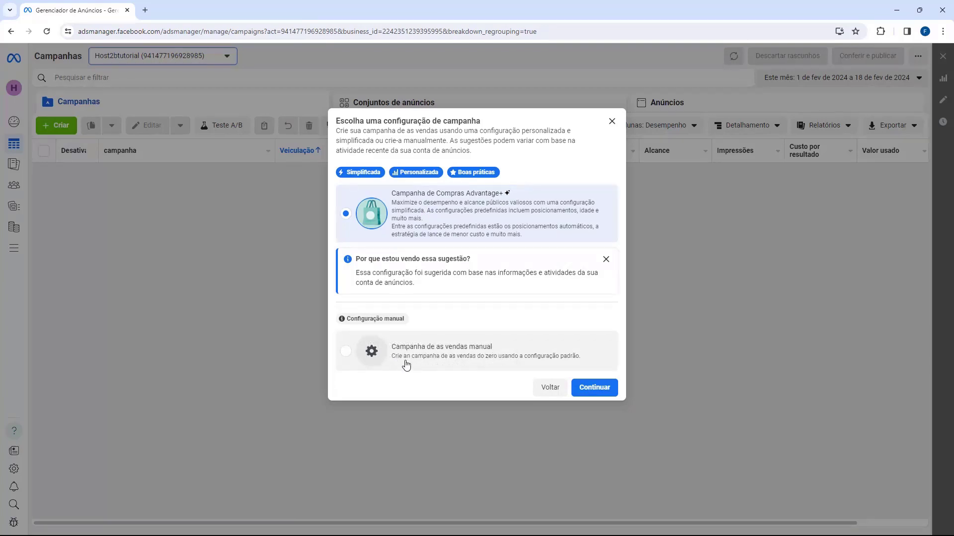
left_click(436, 355)
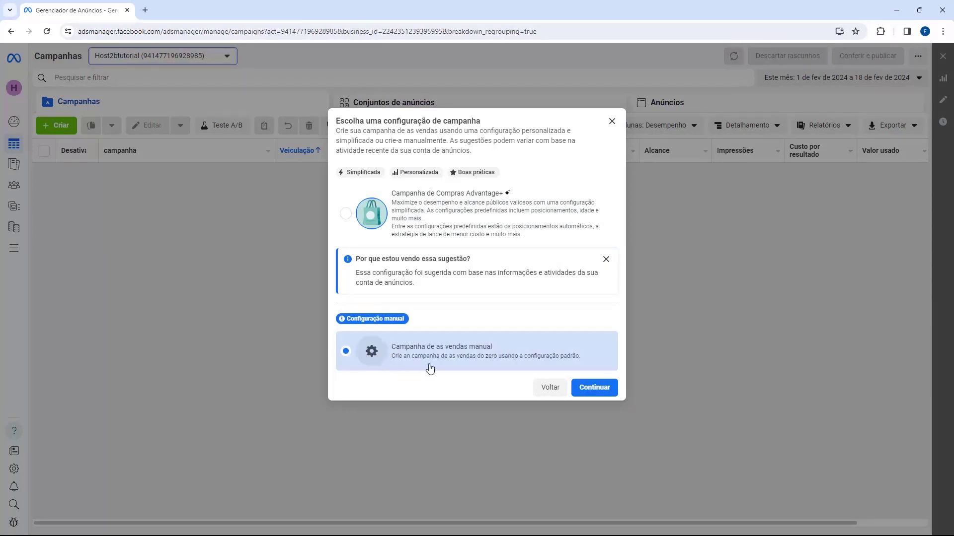
left_click(598, 392)
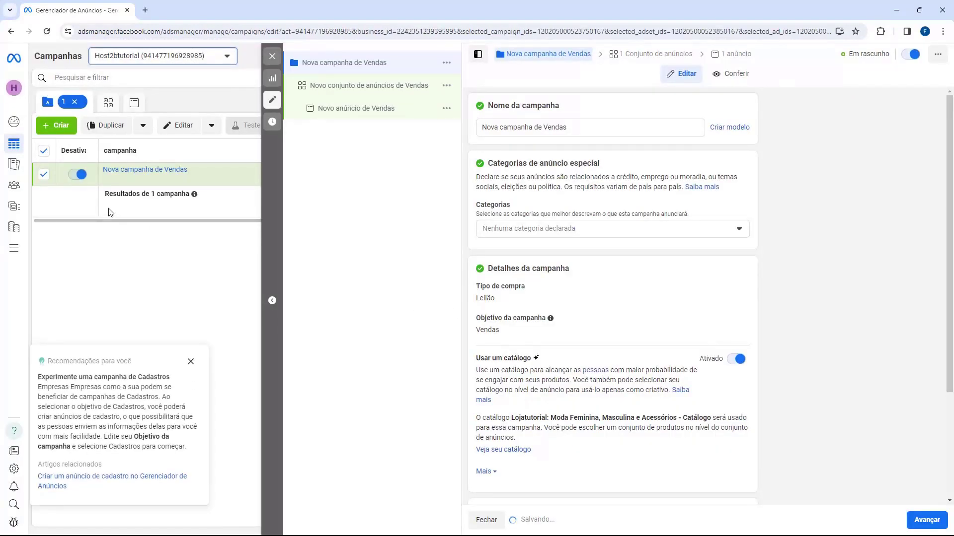
Dismiss the recommendations pop-up and rename the campaign as CAMPANHA 1
mouse_move(145, 172)
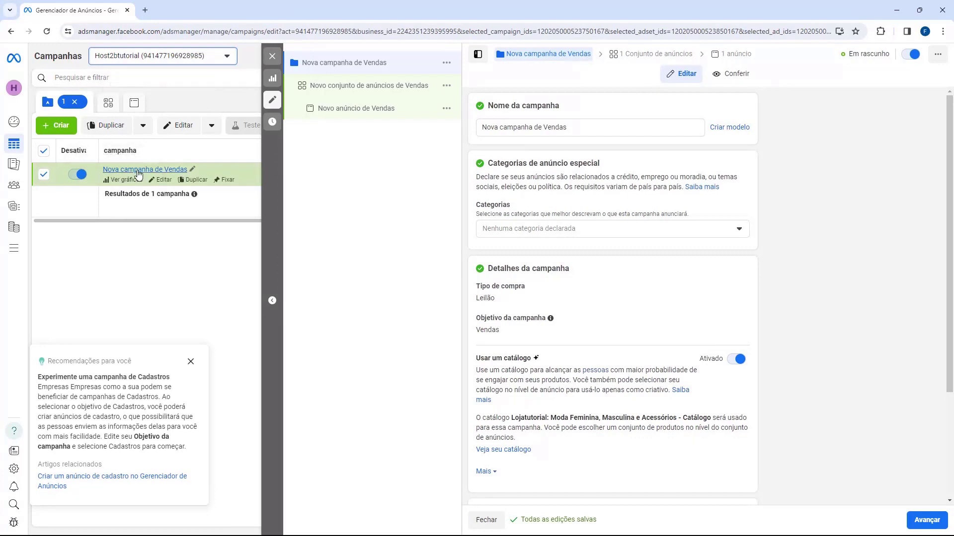
left_click(190, 361)
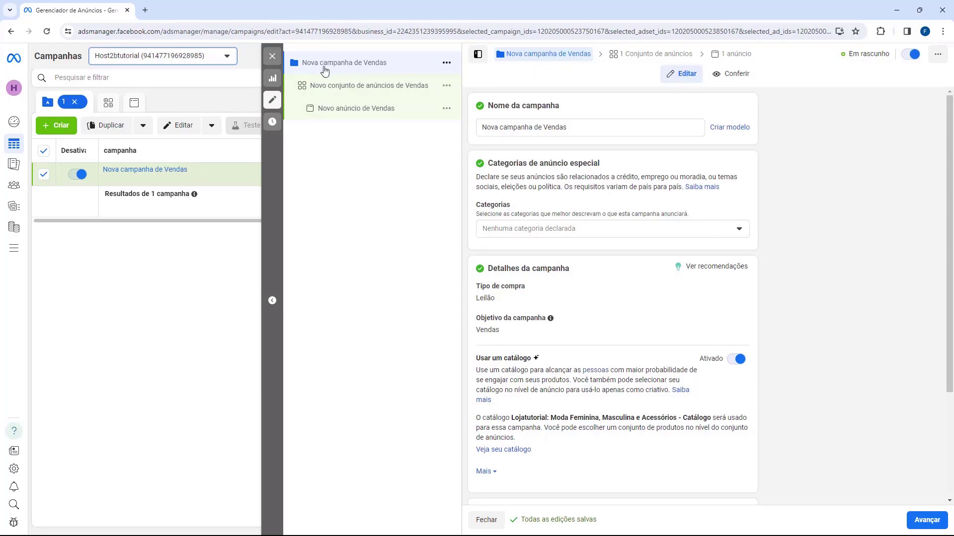
triple_click(523, 131)
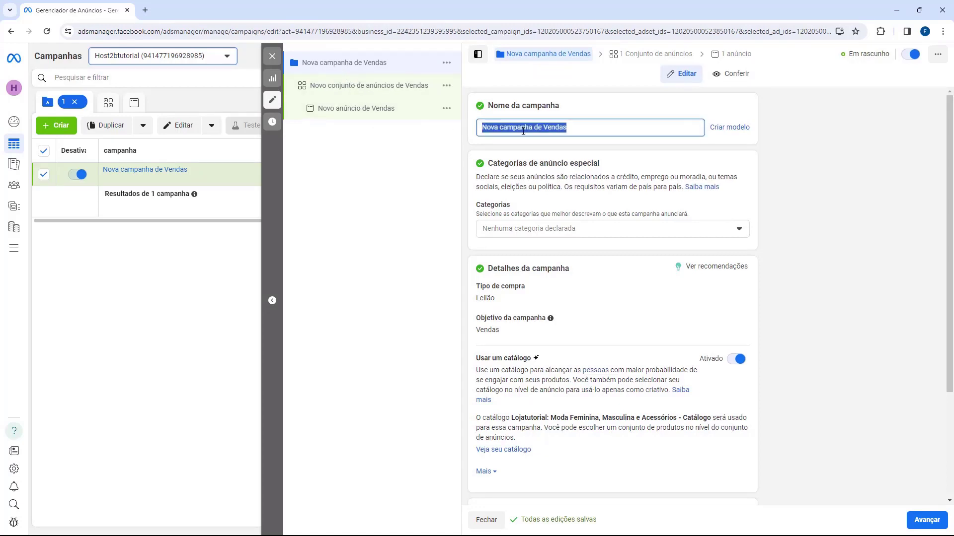
type("CAMPANHA 1")
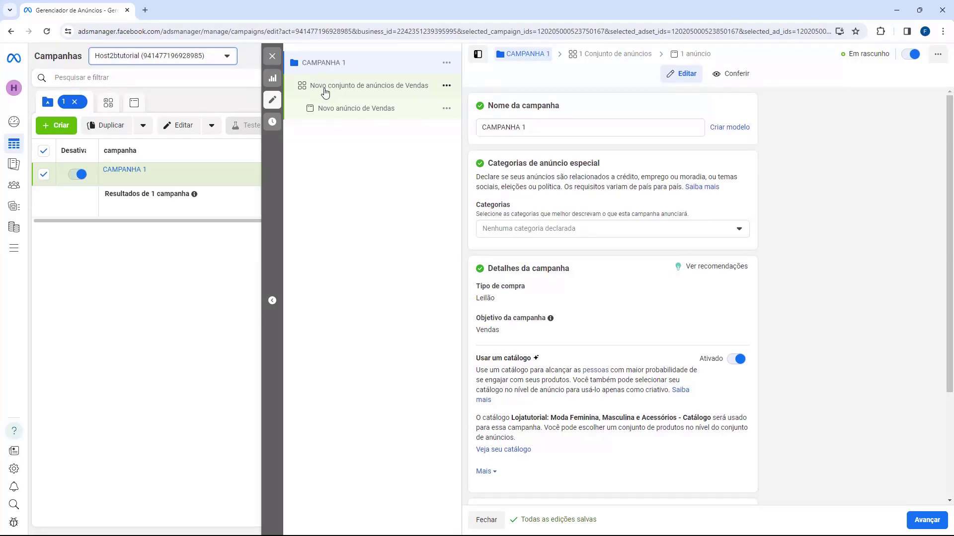
Rename the campaign's ad set as PUBLICO ALVO
left_click(369, 92)
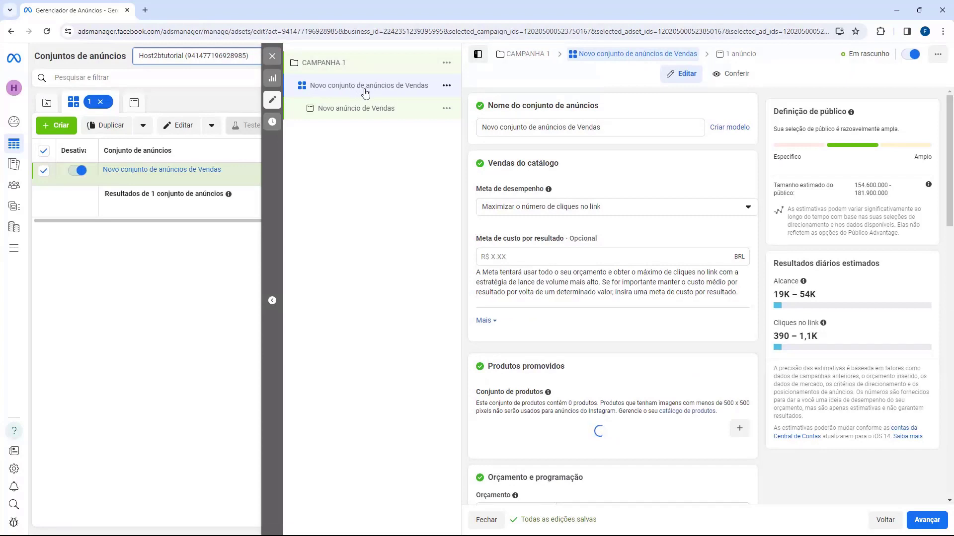
triple_click(503, 126)
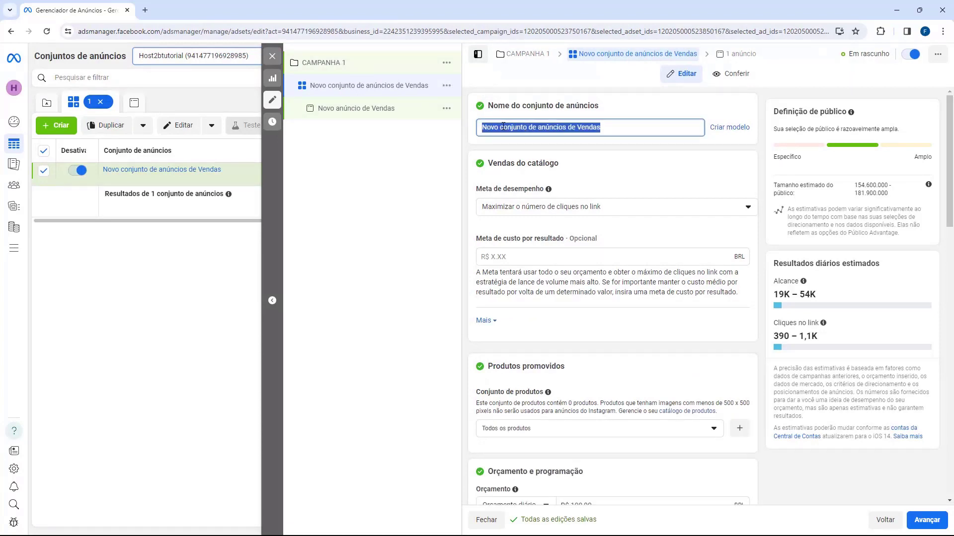
type("PU")
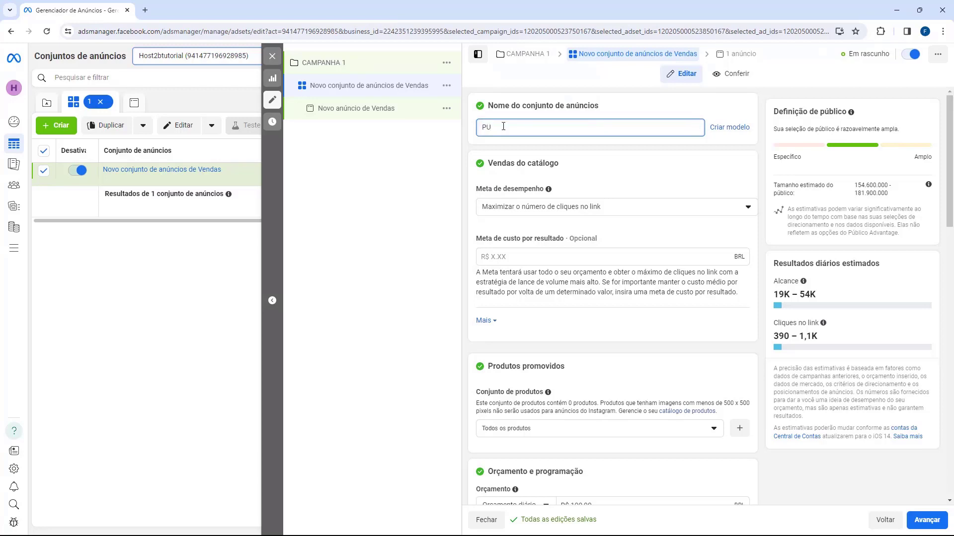
type("BLICO ALVO")
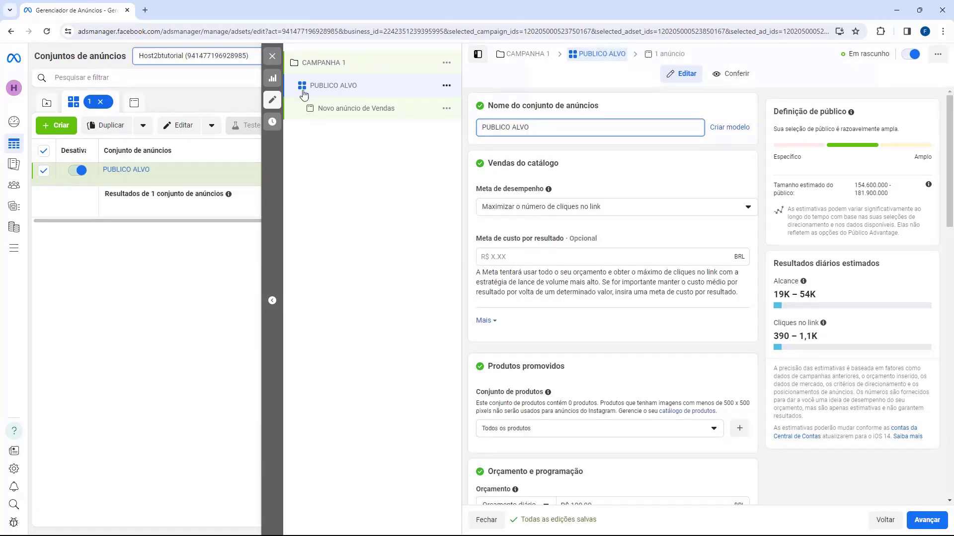
Rename the ad inside the PUBLICO ALVO ad set as ANUNCIO
left_click(323, 113)
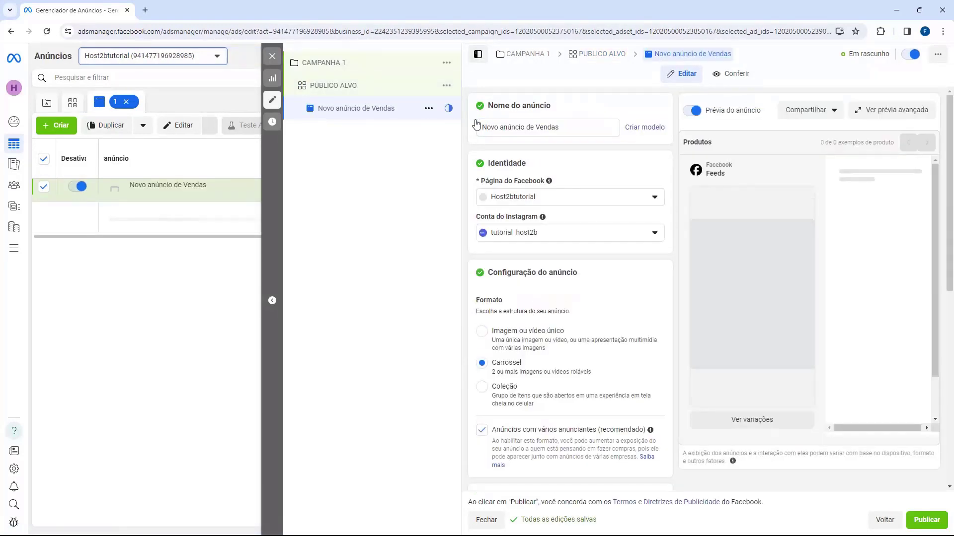
triple_click(492, 128)
type("ANÚNCIO")
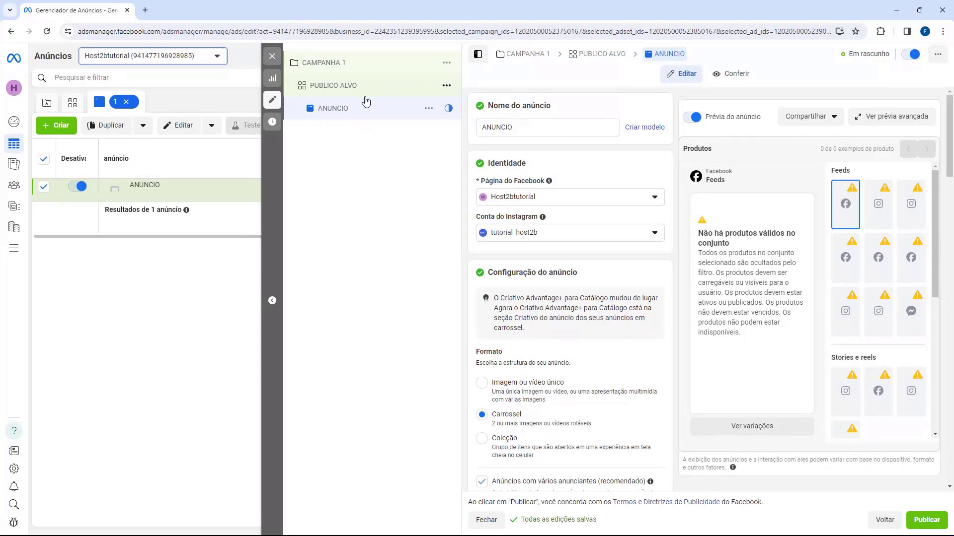
Open the campaign-level settings and review the campaign name and the available special ad categories
left_click(347, 74)
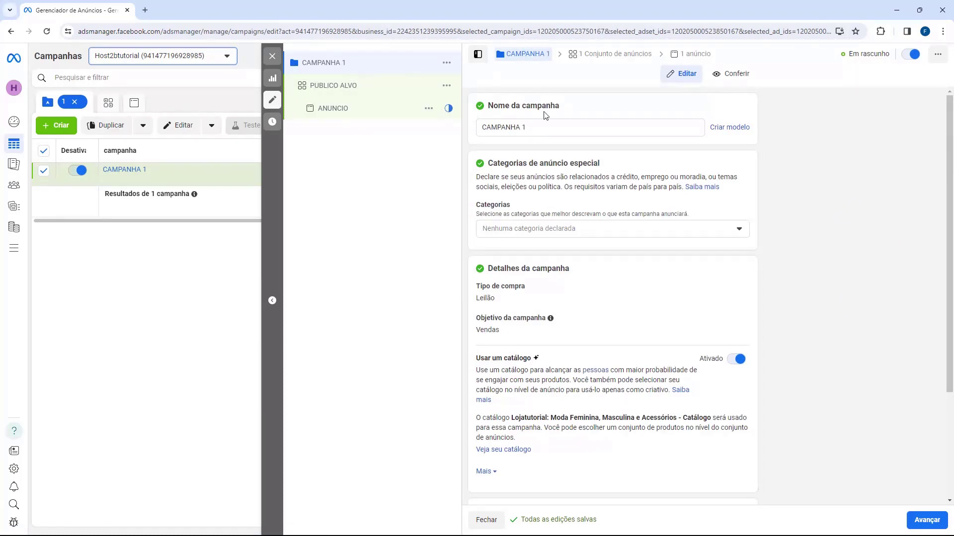
left_click_drag(490, 106, 564, 110)
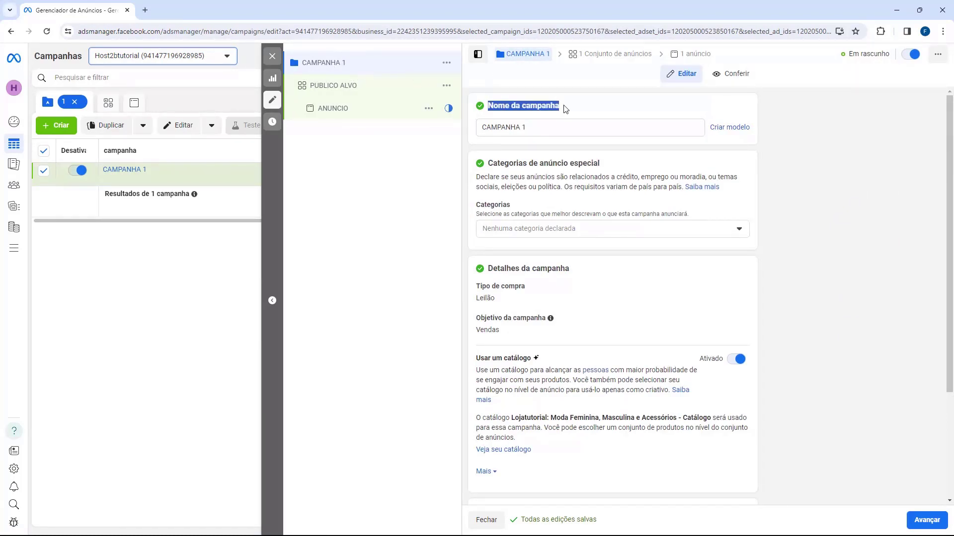
left_click(567, 128)
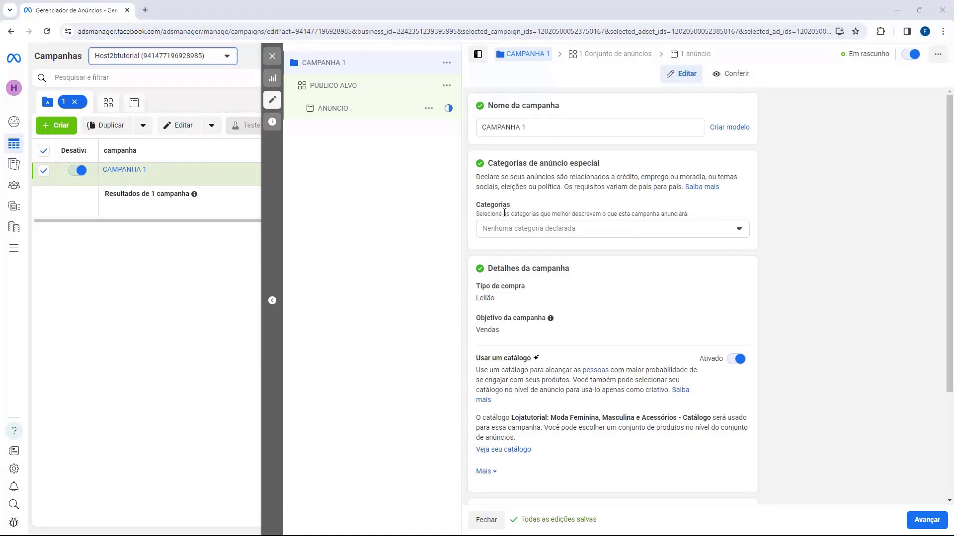
left_click(545, 236)
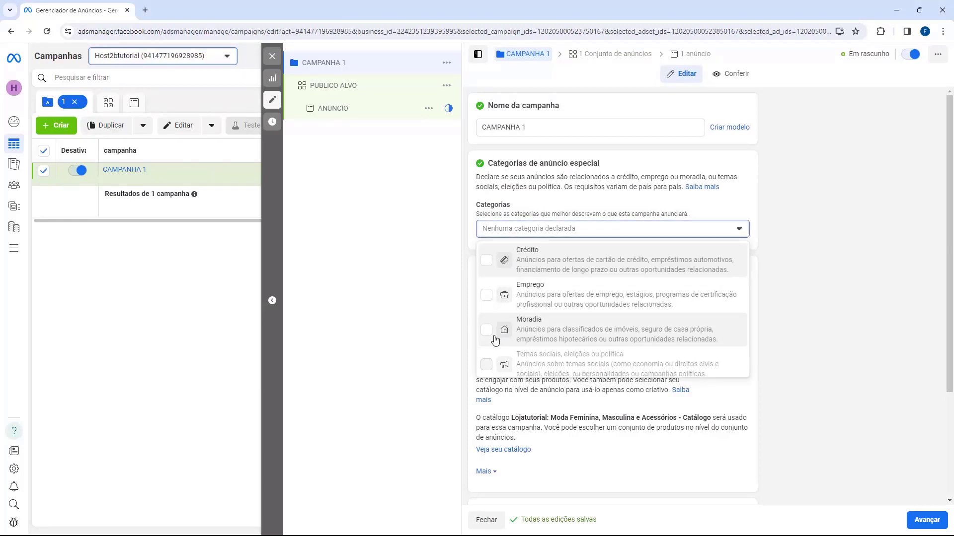
scroll(495, 340, "down", 1)
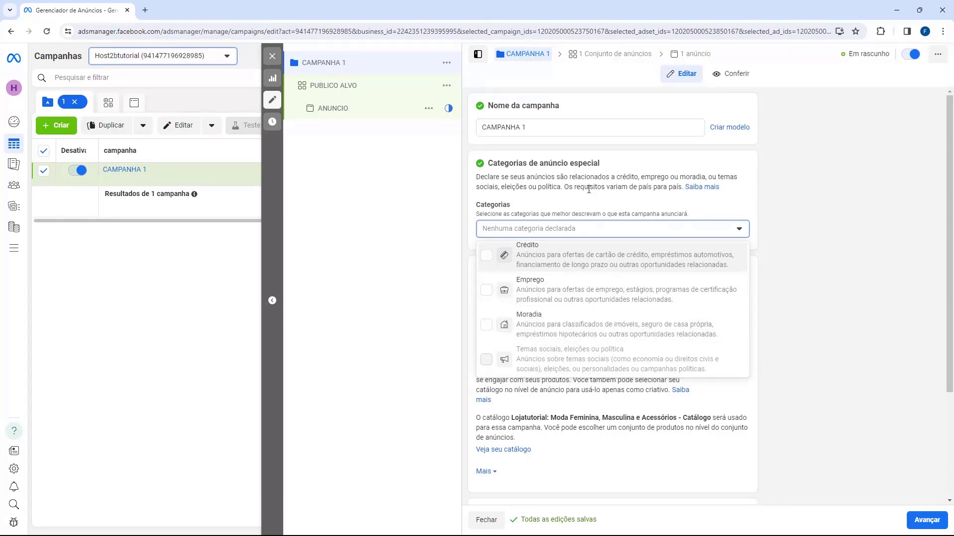
left_click(557, 203)
scroll(518, 204, "down", 1)
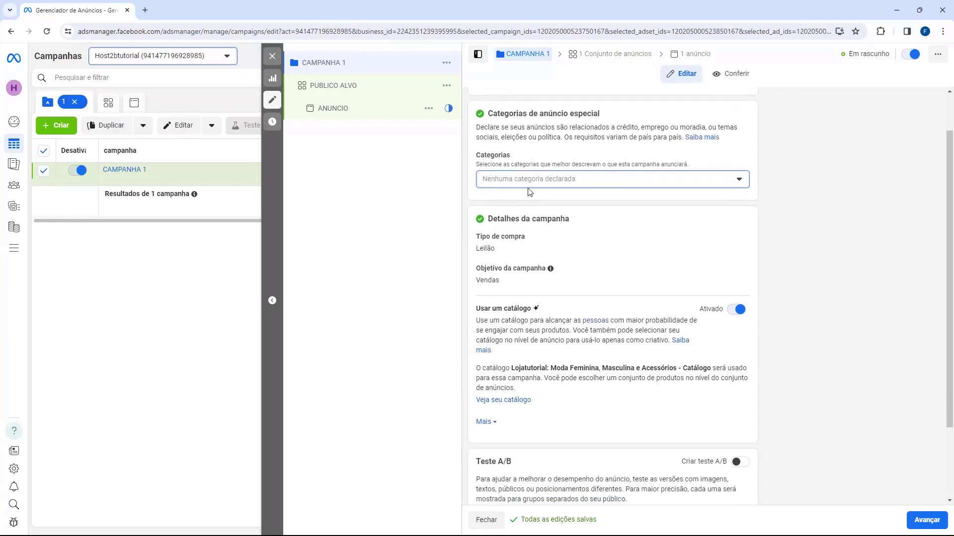
Review the campaign details and turn off the use of a catalog for the campaign
left_click_drag(492, 218, 544, 220)
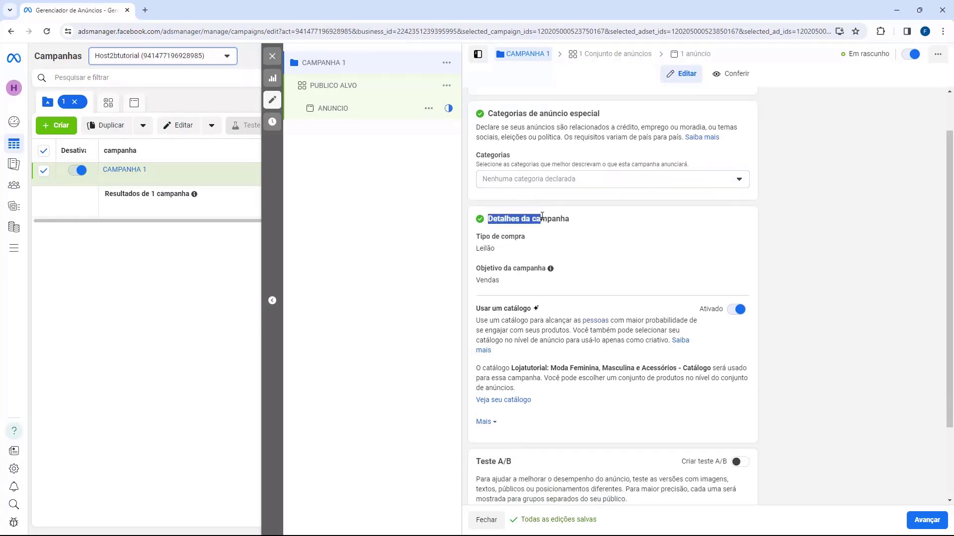
left_click(517, 229)
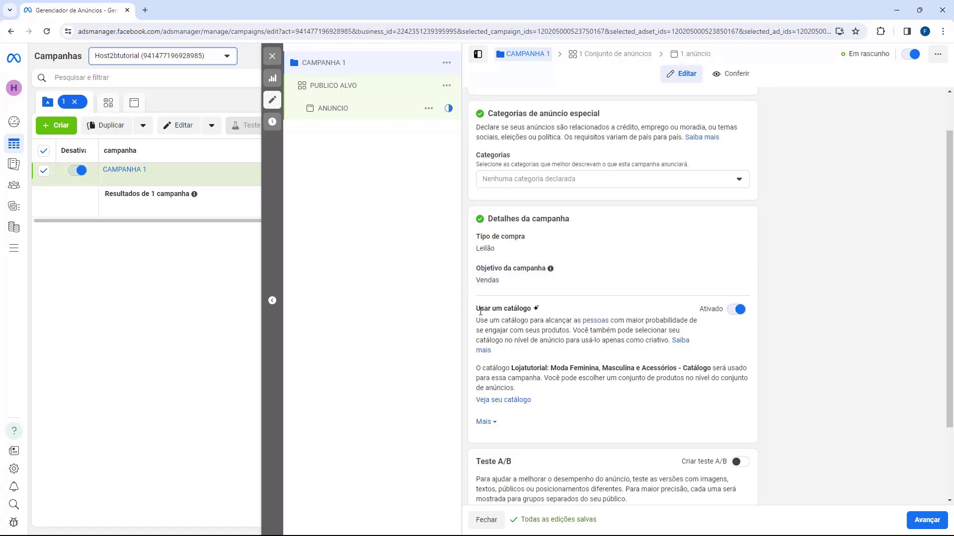
left_click_drag(478, 308, 510, 309)
left_click(644, 319)
left_click(739, 310)
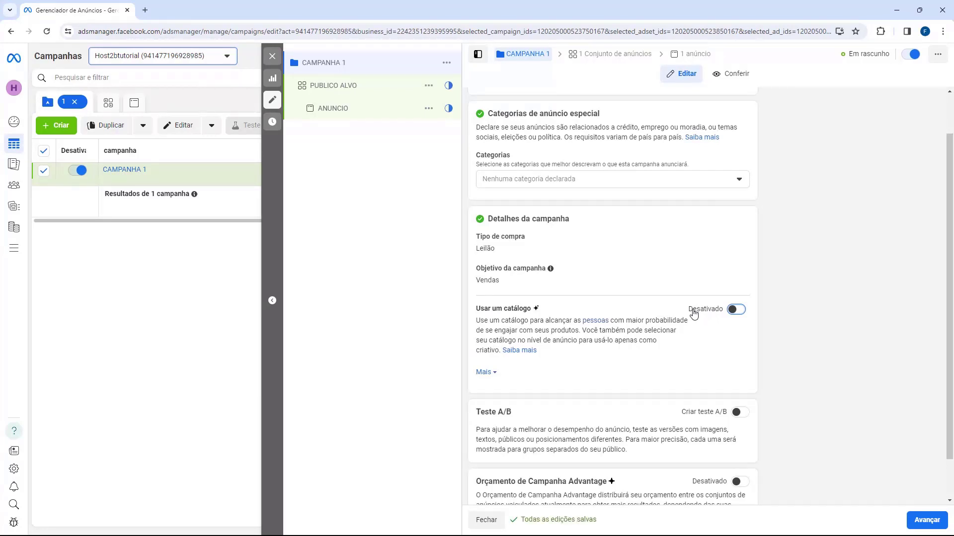
Examine the A/B test and Advantage campaign budget sections of the campaign settings
scroll(625, 299, "down", 1)
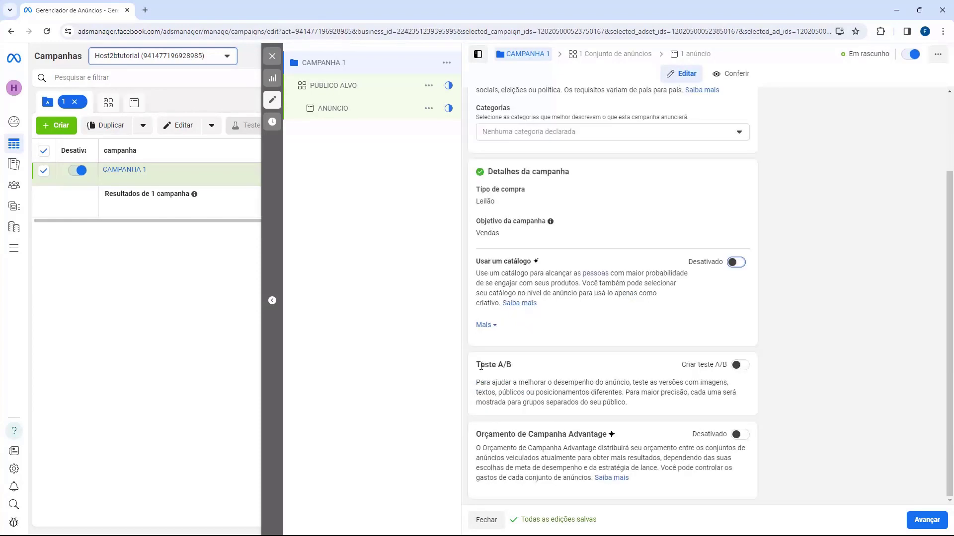
left_click_drag(476, 367, 511, 366)
left_click(511, 367)
left_click_drag(477, 434, 571, 437)
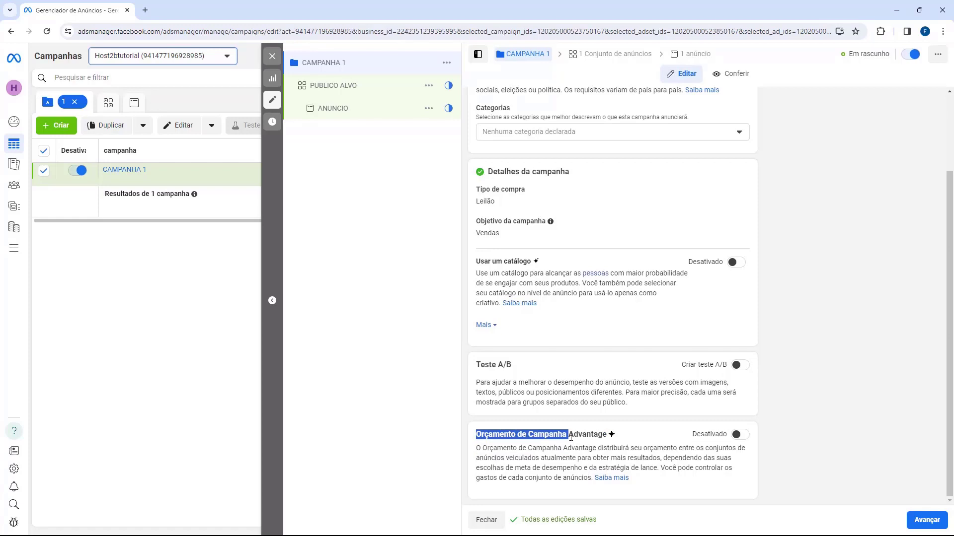
left_click(522, 432)
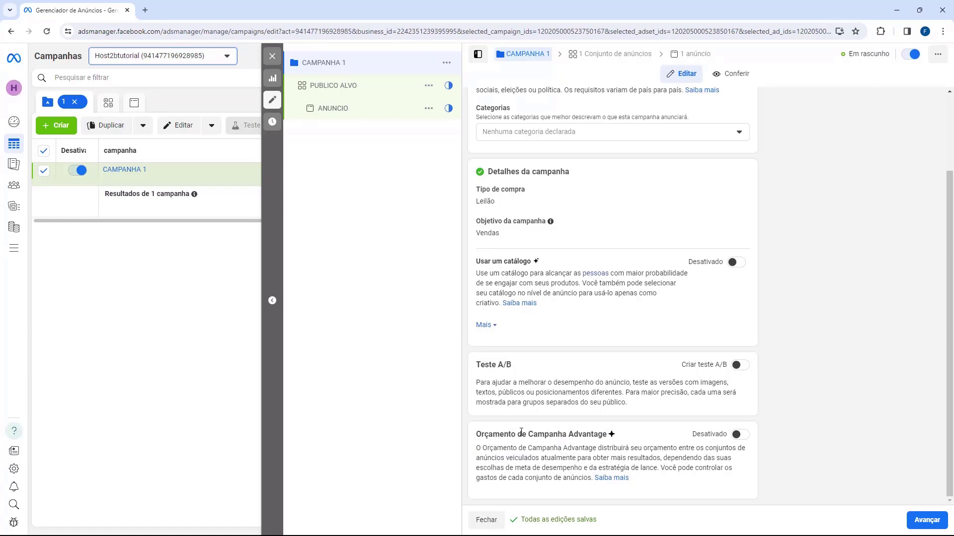
Turn on the Advantage campaign budget, try its total and daily budget types, and turn it off again
left_click(739, 436)
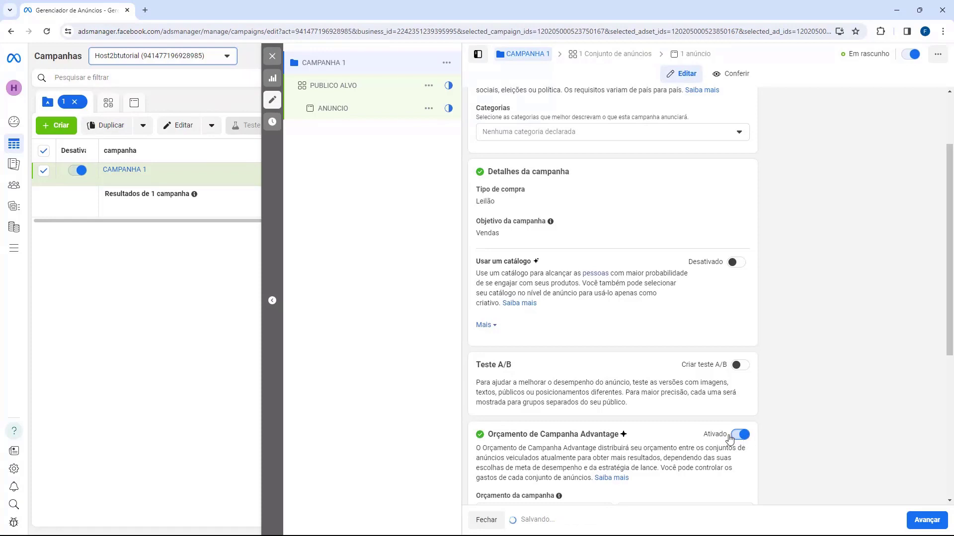
scroll(717, 402, "down", 2)
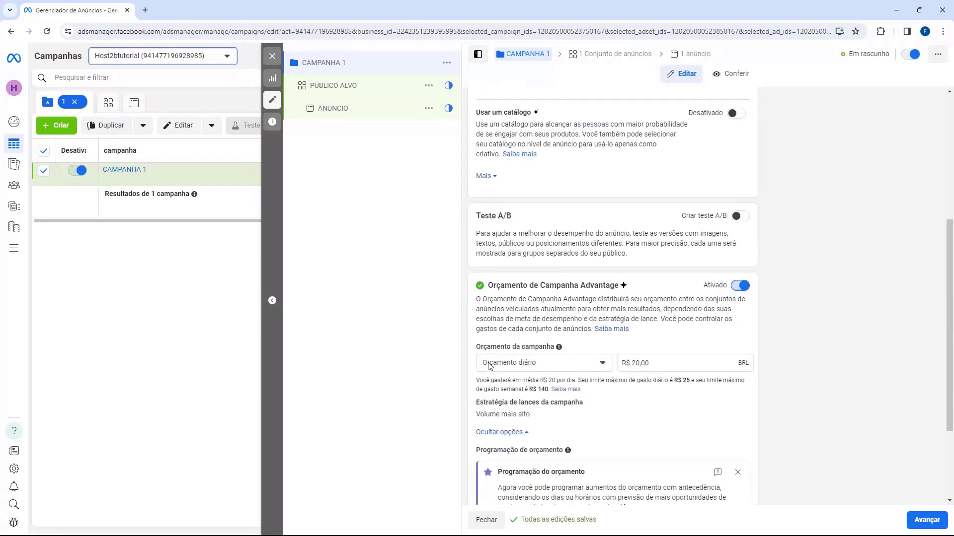
left_click_drag(487, 352, 540, 353)
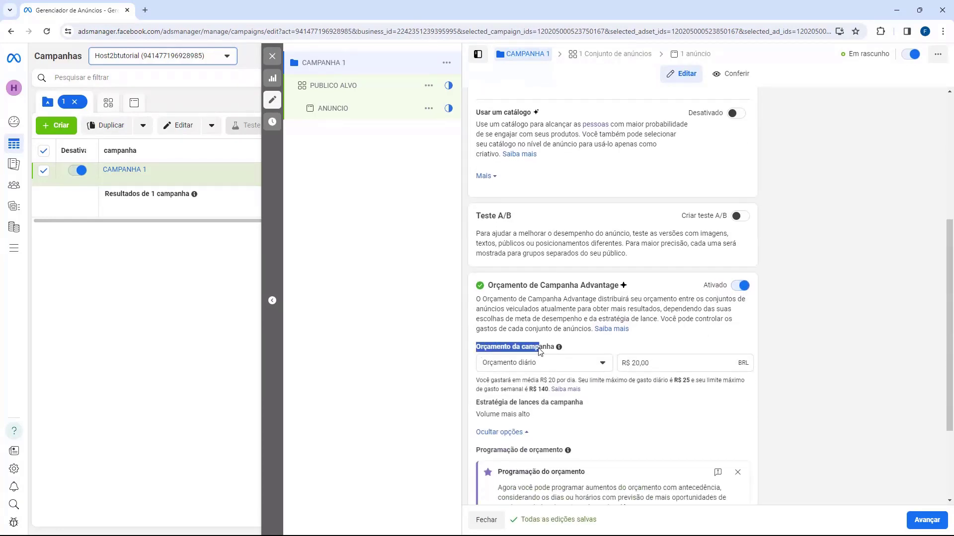
left_click(513, 366)
left_click(521, 402)
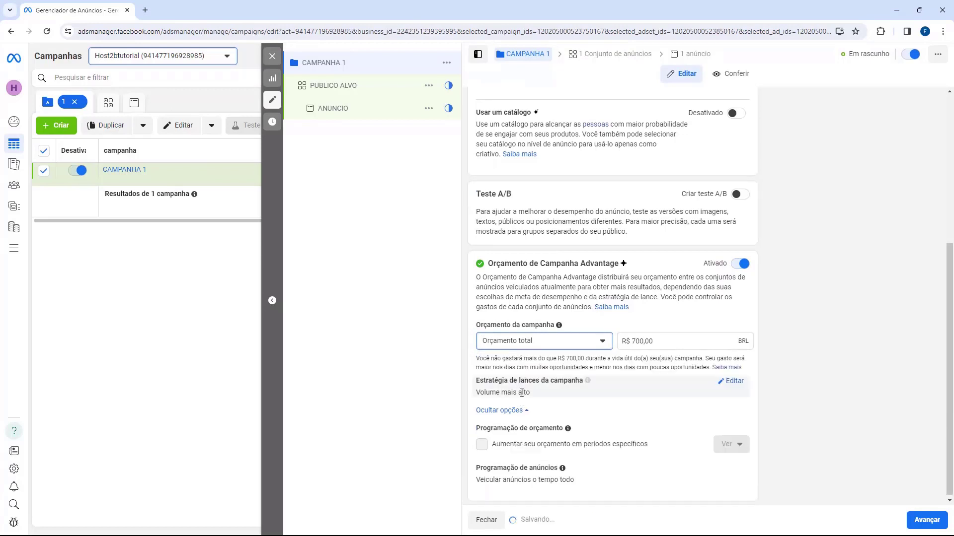
left_click(552, 341)
left_click(540, 363)
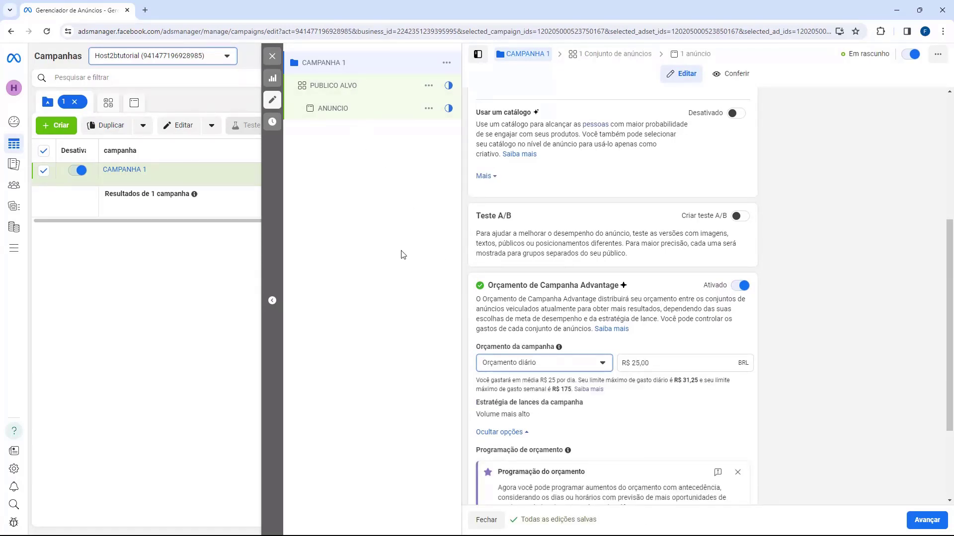
left_click(535, 369)
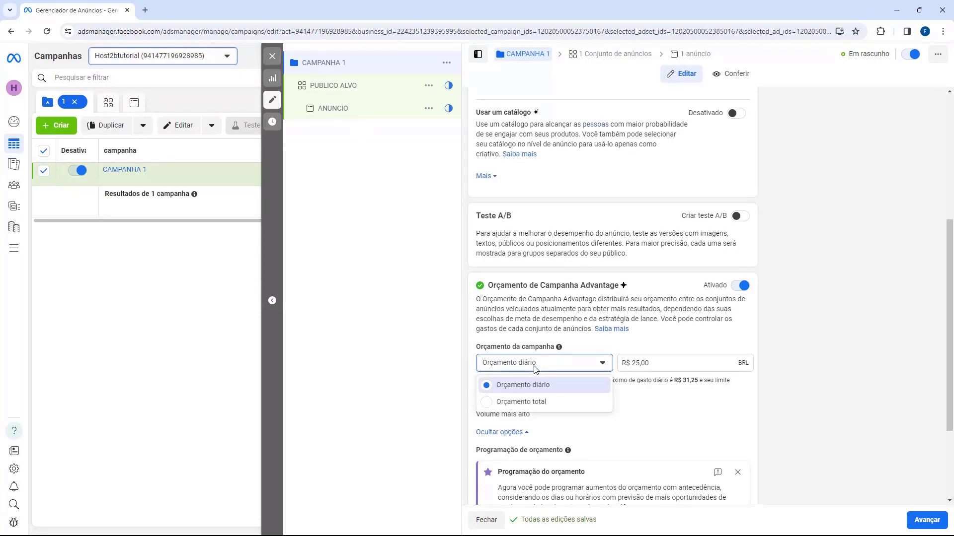
left_click(533, 404)
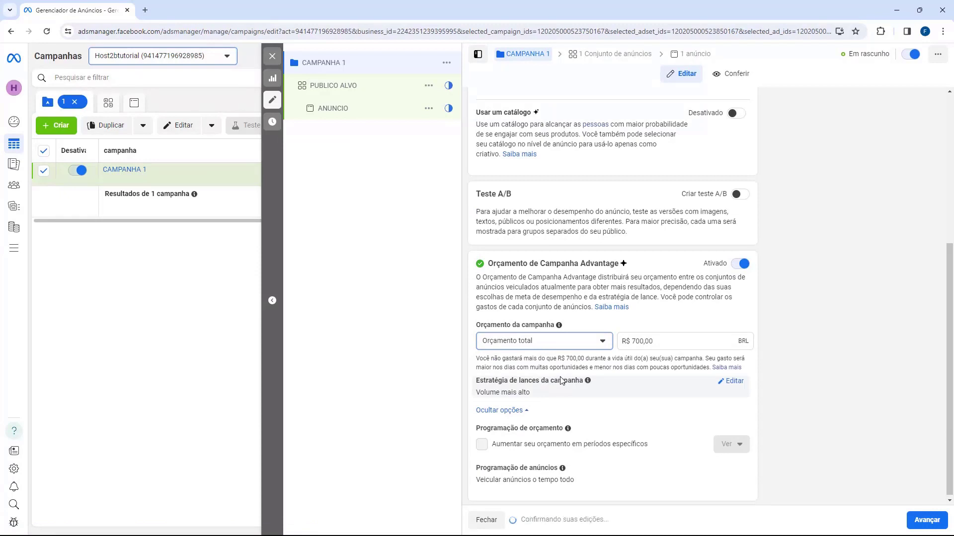
left_click(742, 264)
Try CAMPANHA PRODUTO X as the campaign name, and change it back to CAMPANHA 1
scroll(589, 432, "up", 2)
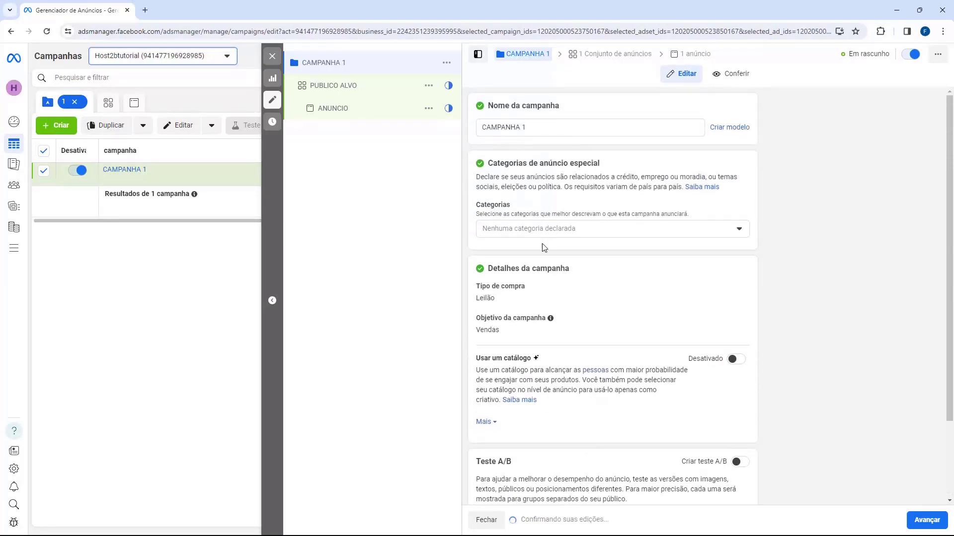
left_click_drag(486, 127, 501, 143)
left_click(621, 142)
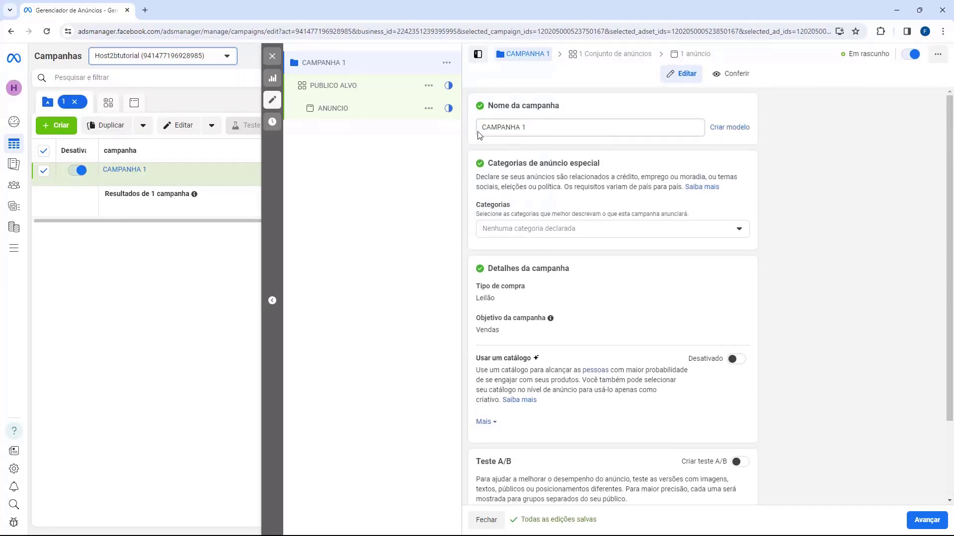
left_click(545, 131)
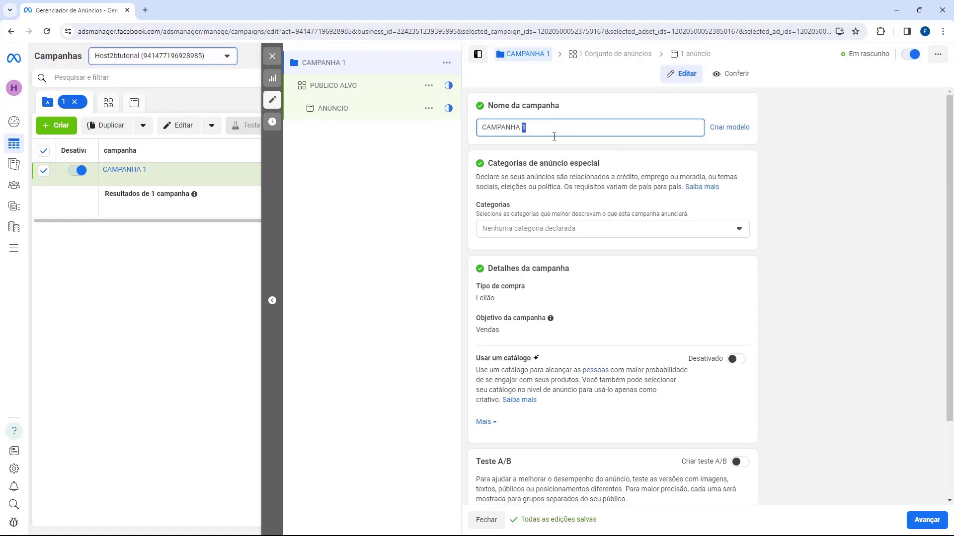
type("PRODUTO X")
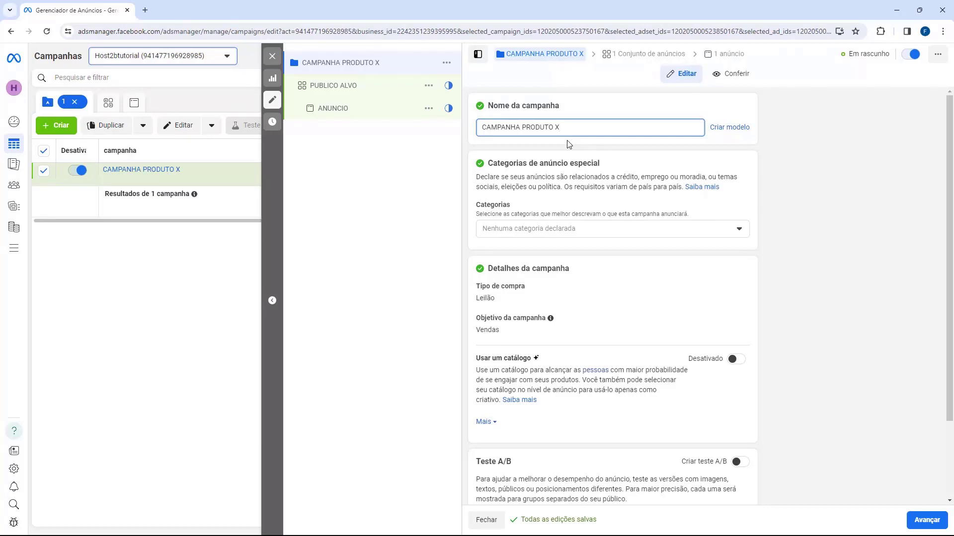
mouse_move(185, 171)
left_click_drag(564, 129, 520, 128)
key("BackSpace")
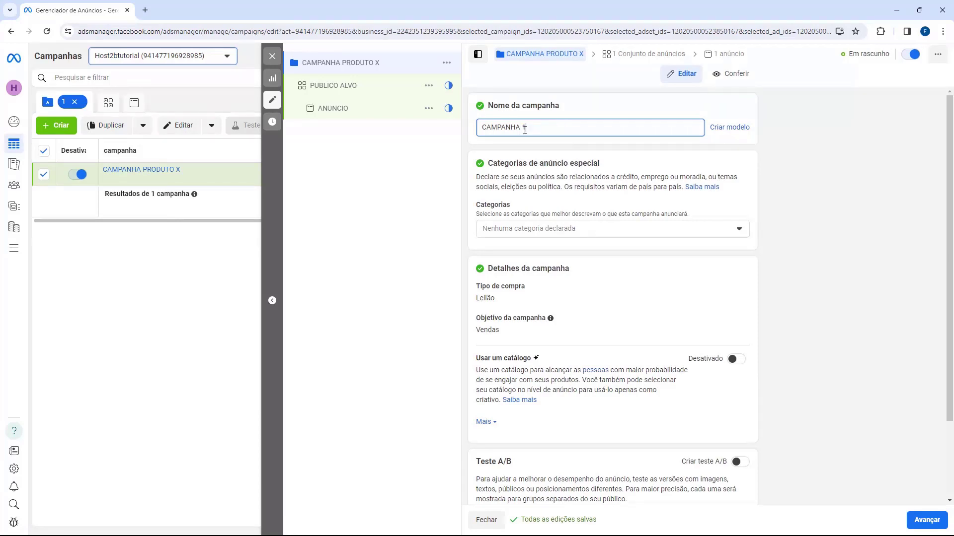
type("1")
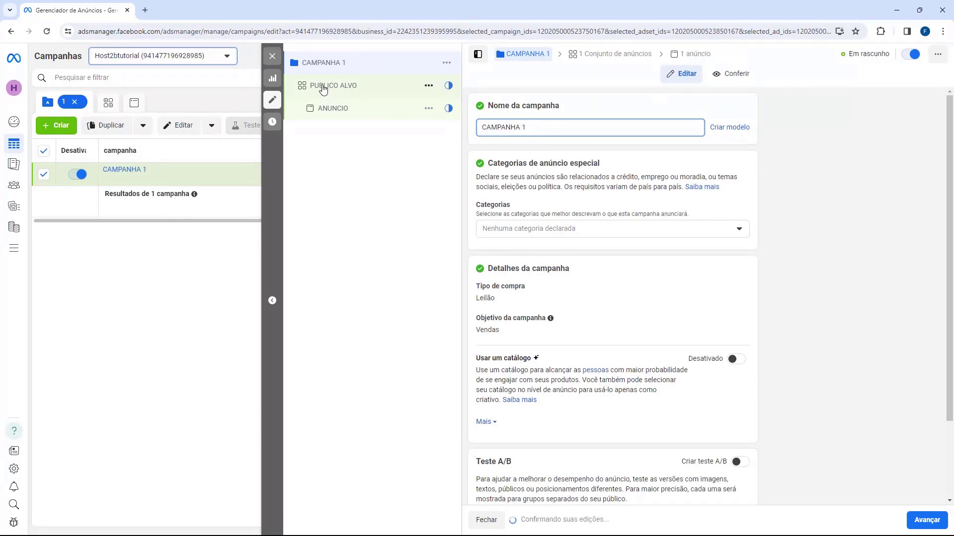
Open the PUBLICO ALVO ad set's settings and review its conversion location options
left_click(322, 89)
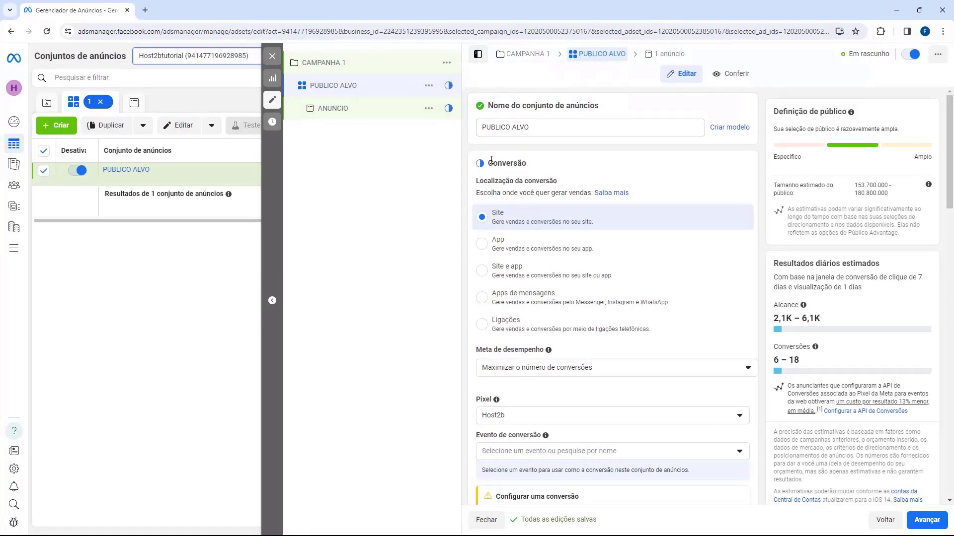
left_click_drag(487, 164, 539, 183)
left_click(539, 183)
left_click_drag(476, 194, 554, 194)
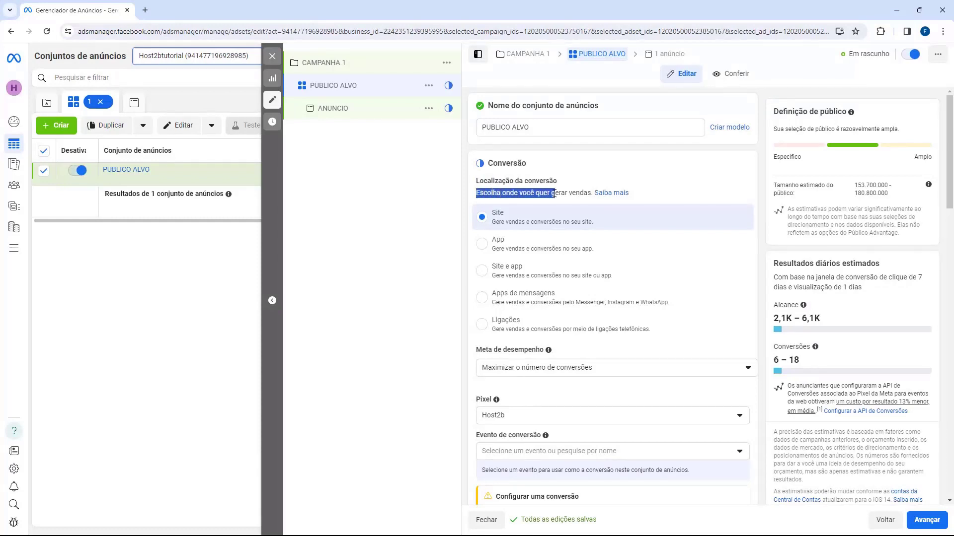
left_click(554, 194)
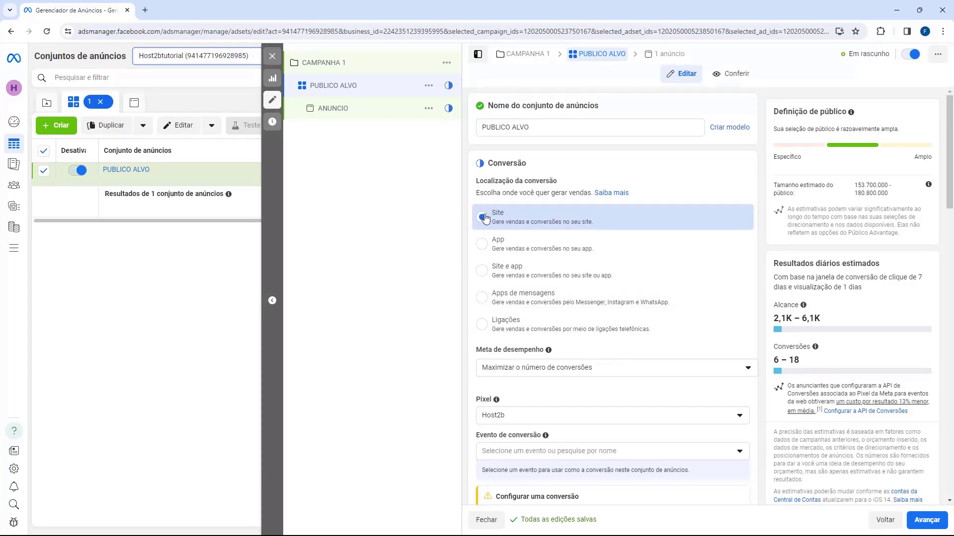
Choose Maximizar o número de conversões as the ad set's performance goal
scroll(484, 217, "down", 1)
left_click_drag(475, 304, 519, 304)
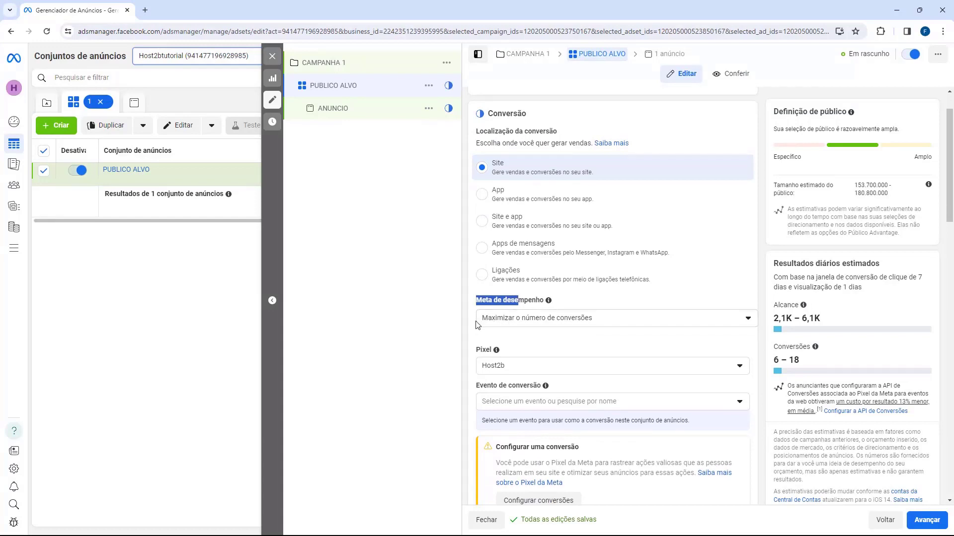
left_click(514, 323)
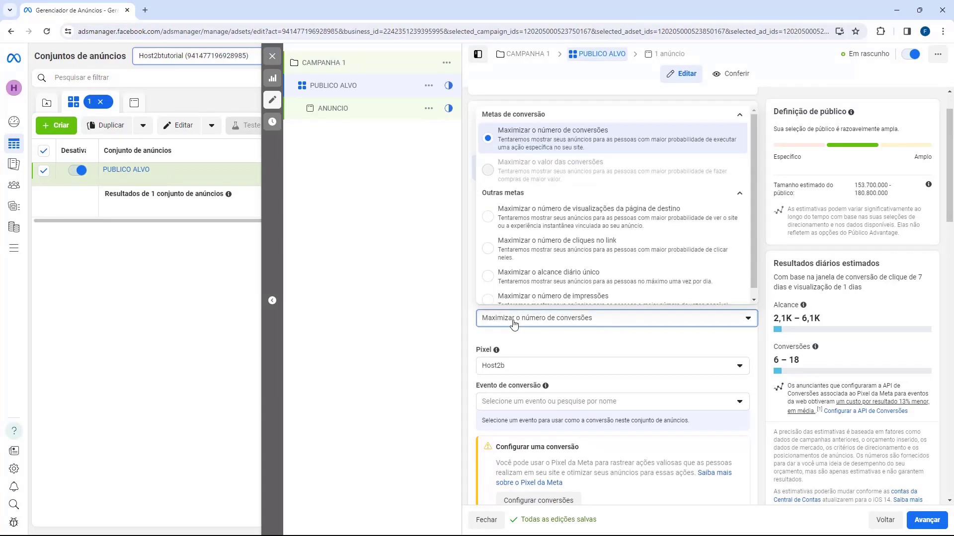
scroll(551, 288, "down", 1)
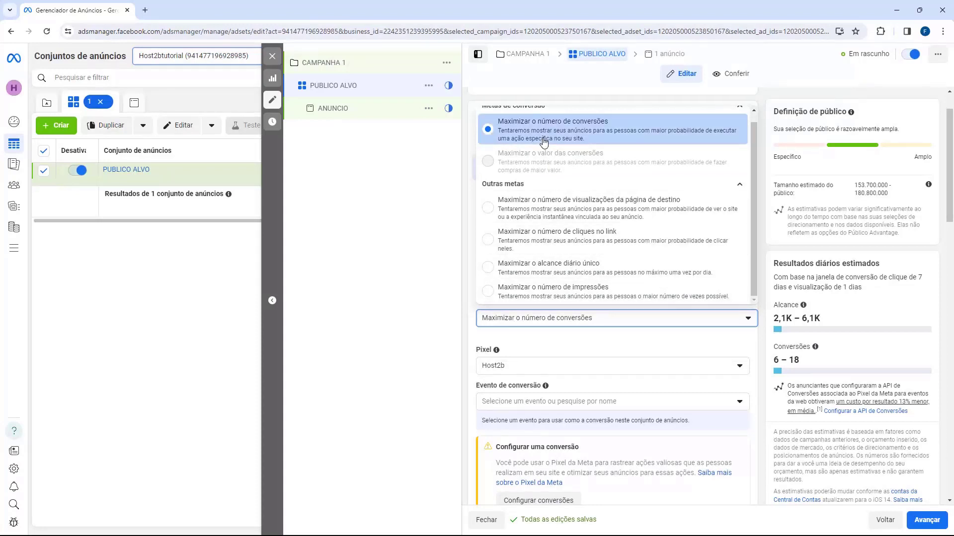
left_click(543, 141)
Check which pixels are available for the ad set's conversion tracking, and close the list
scroll(555, 256, "down", 1)
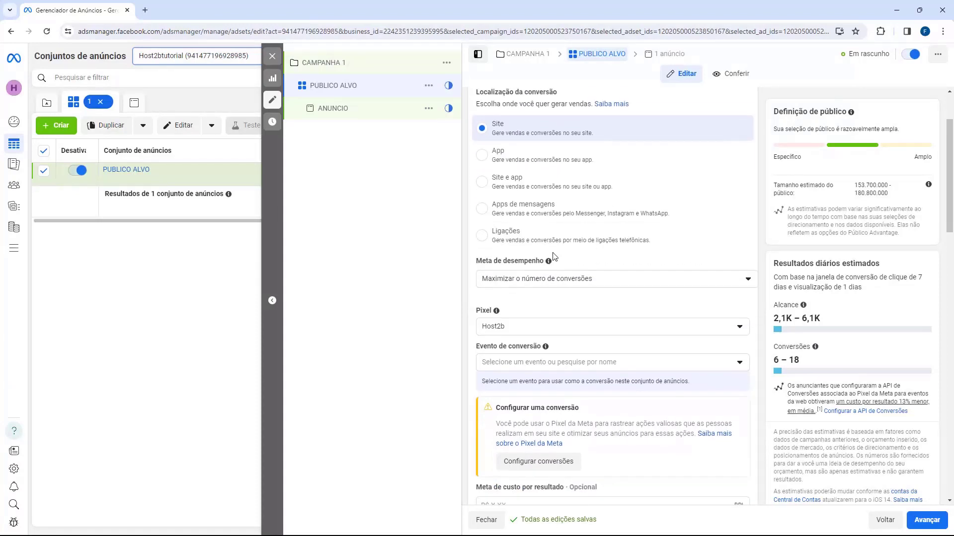
scroll(555, 257, "down", 1)
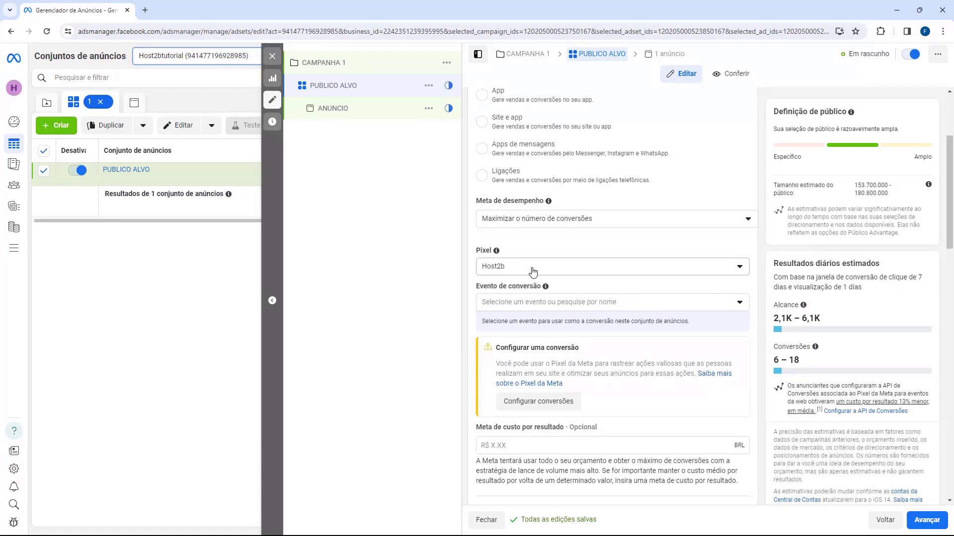
left_click(517, 270)
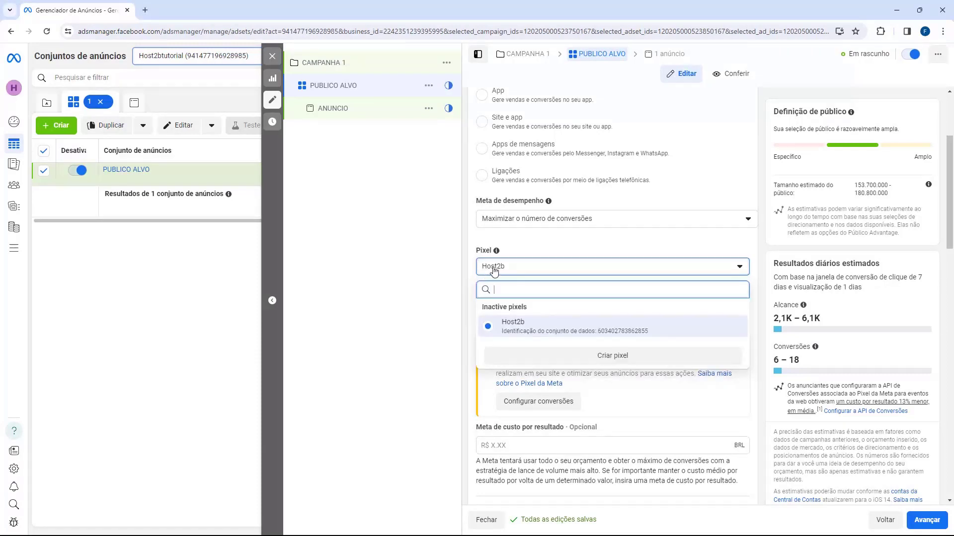
left_click(526, 271)
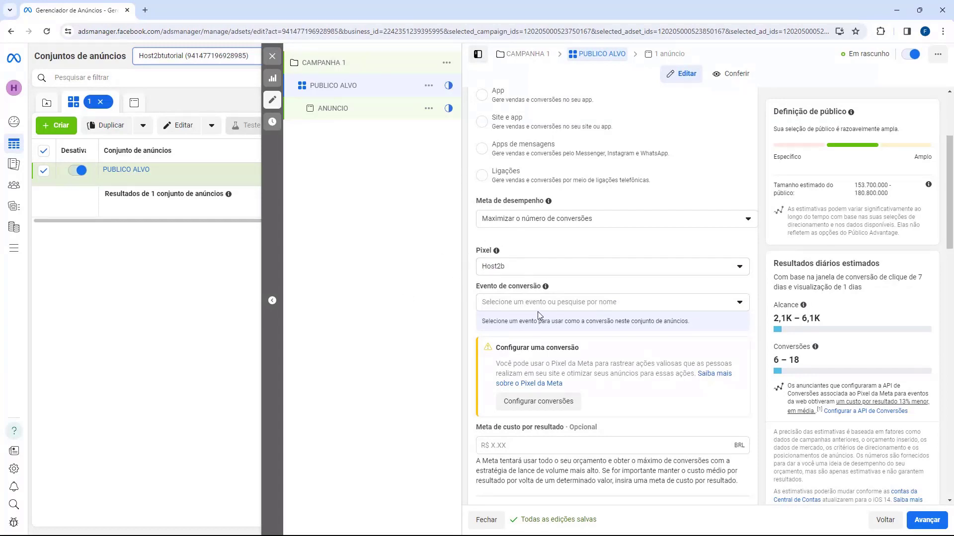
Look through the available conversion events and choose Comprar as the ad set's conversion event
left_click_drag(475, 284, 542, 294)
left_click(507, 303)
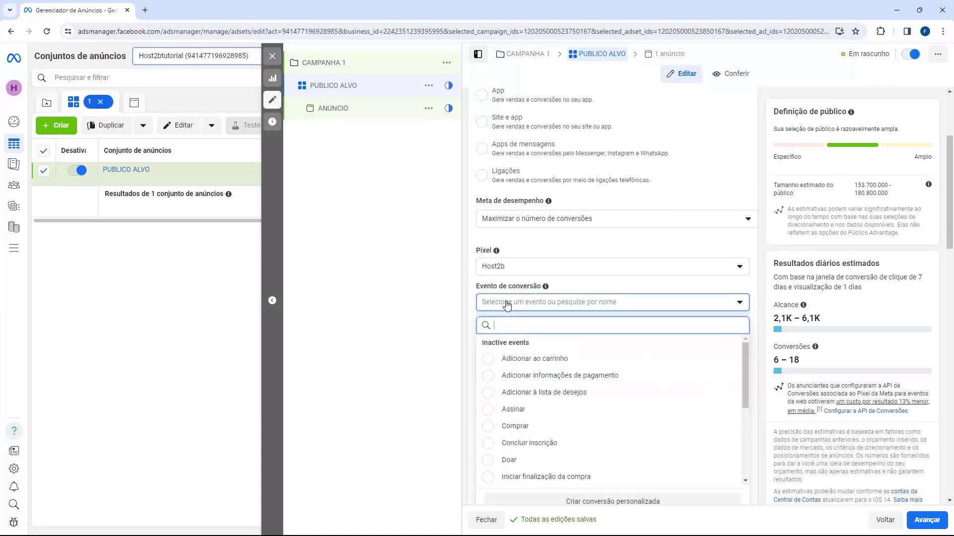
scroll(599, 377, "down", 5)
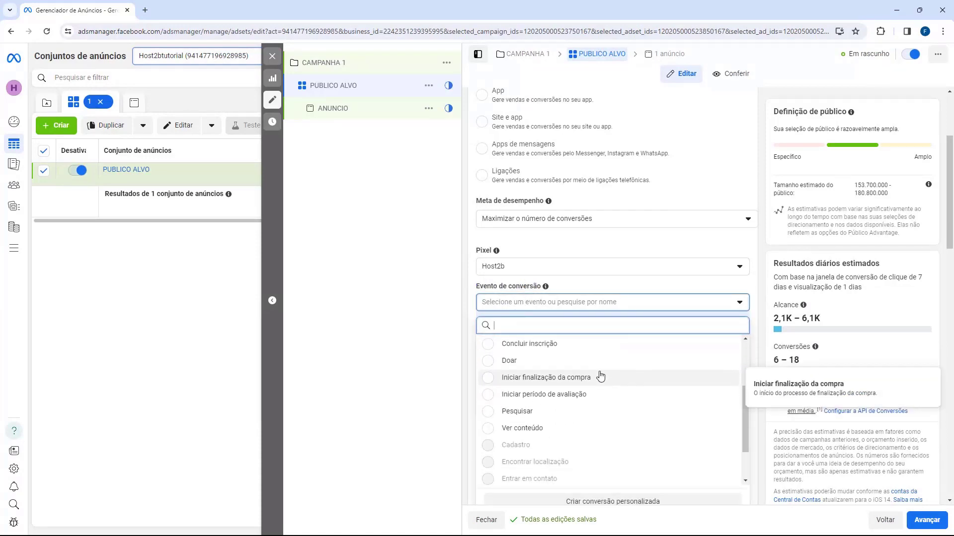
scroll(562, 412, "up", 5)
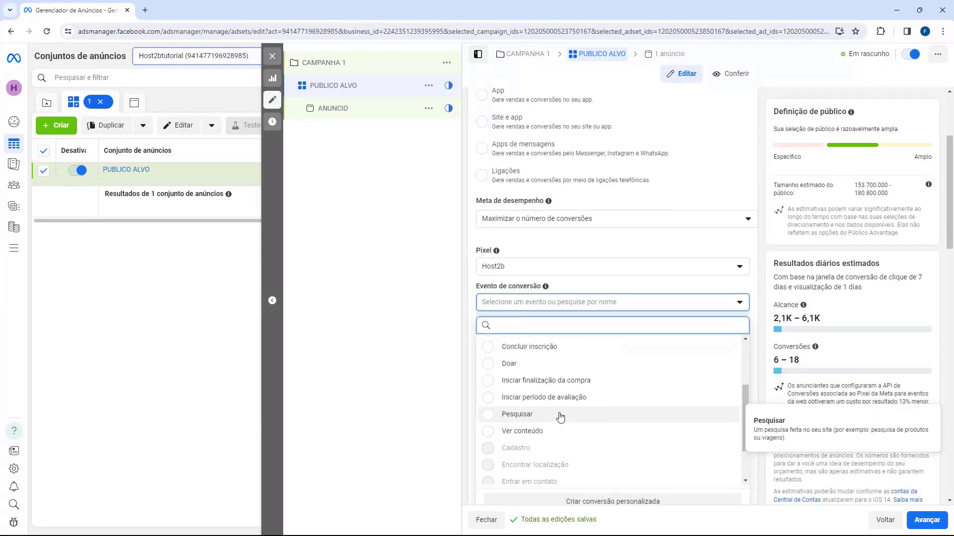
scroll(561, 413, "up", 1)
scroll(558, 385, "down", 1)
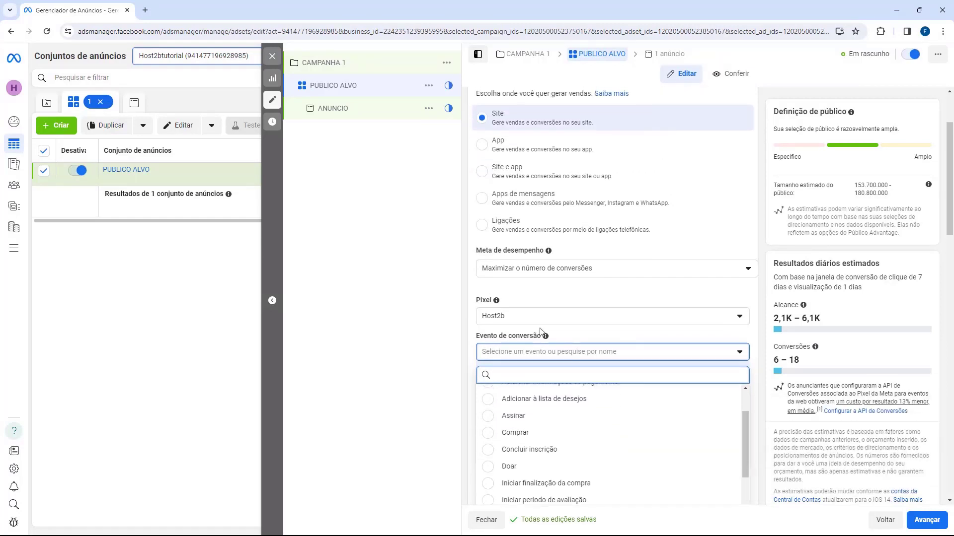
scroll(560, 384, "down", 3)
scroll(497, 422, "up", 3)
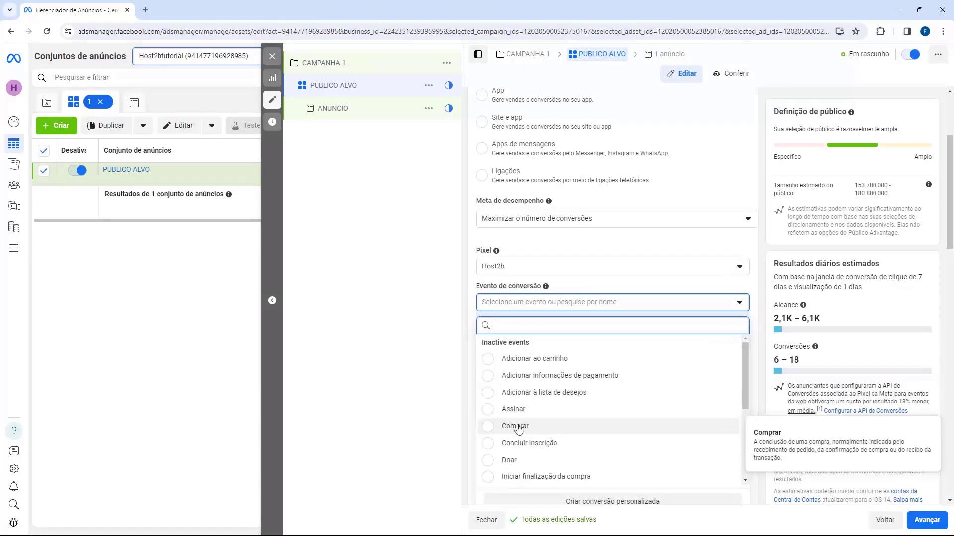
left_click(491, 427)
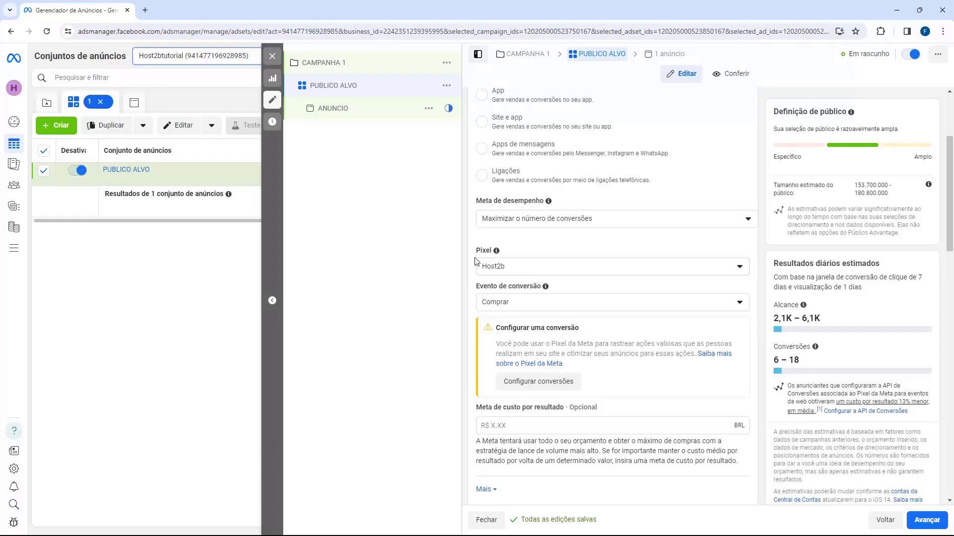
Review the ad set's conversion location, pixel, conversion event and cost per result goal settings
left_click_drag(475, 252, 490, 254)
left_click(514, 256)
scroll(507, 248, "up", 3)
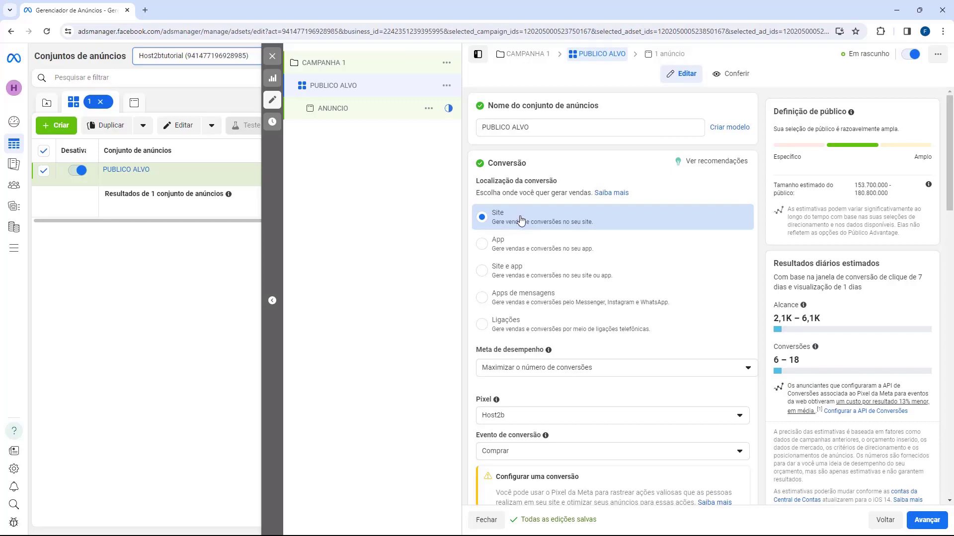
scroll(517, 218, "down", 1)
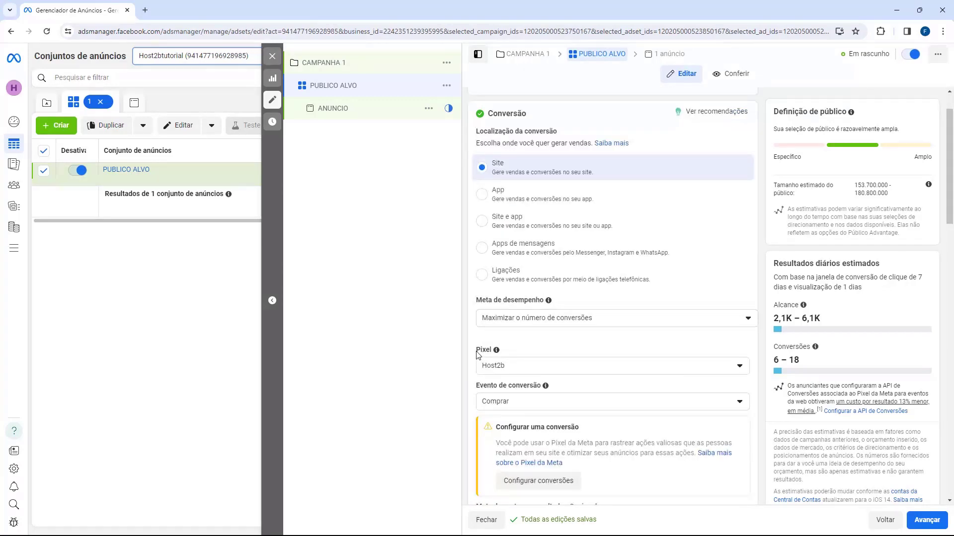
left_click_drag(476, 351, 488, 354)
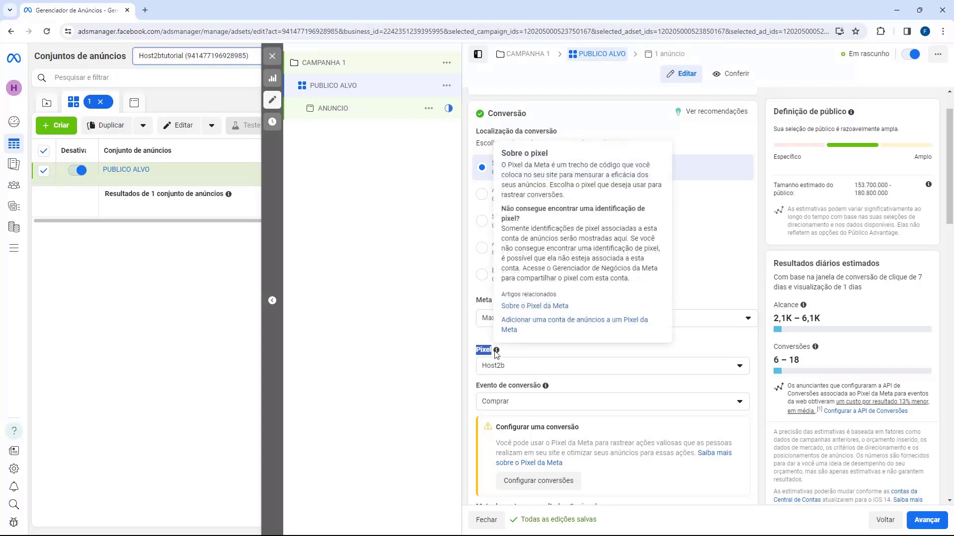
left_click(484, 352)
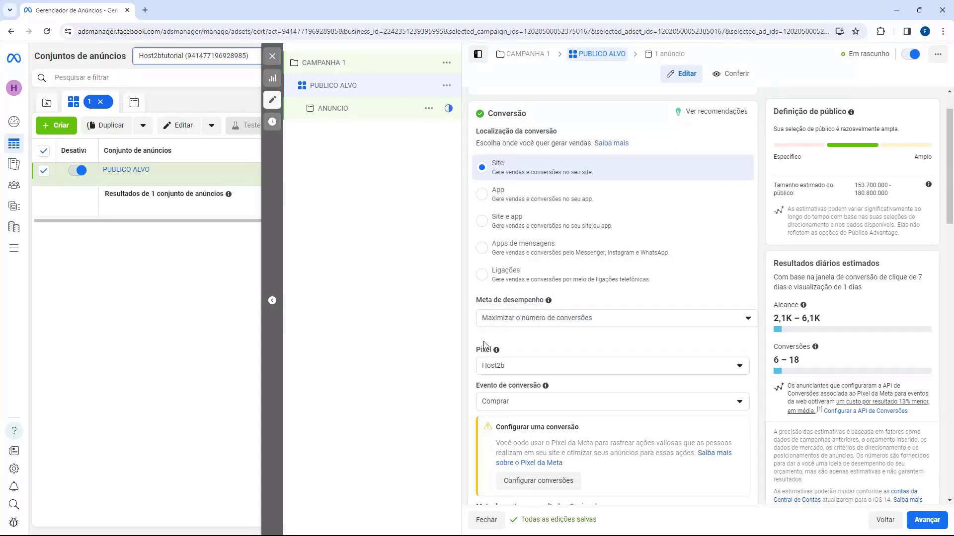
left_click_drag(475, 386, 528, 389)
left_click(529, 387)
scroll(514, 380, "down", 4)
left_click_drag(475, 309, 514, 317)
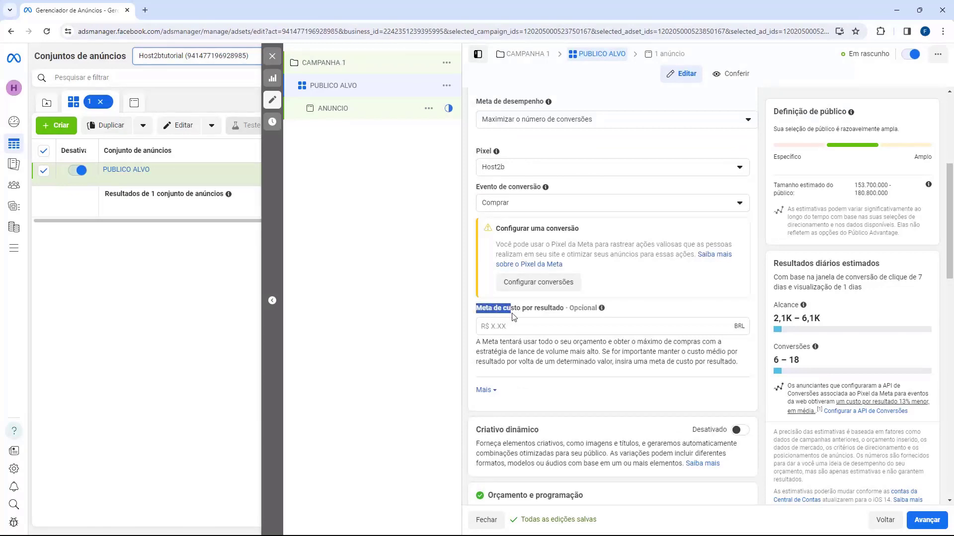
left_click(514, 317)
scroll(467, 316, "down", 4)
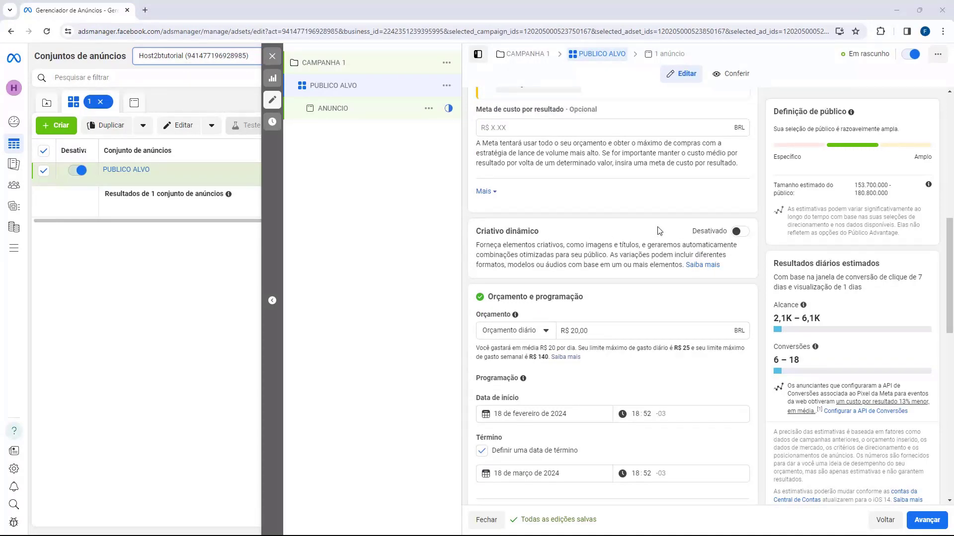
Try Orçamento total as the ad set's budget type, and change it back to Orçamento diário
scroll(660, 232, "down", 2)
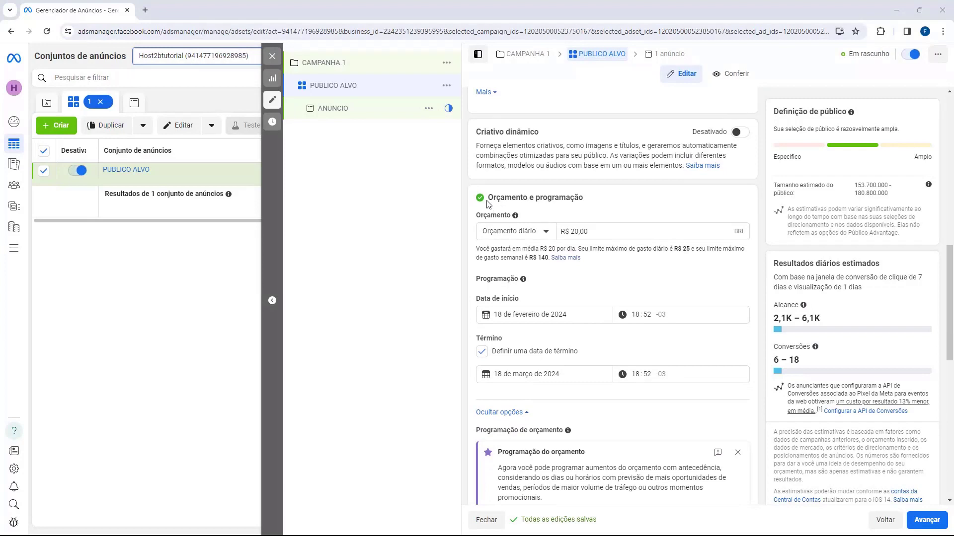
left_click_drag(487, 199, 556, 206)
left_click(562, 202)
left_click_drag(479, 217, 502, 219)
left_click(501, 218)
left_click(500, 234)
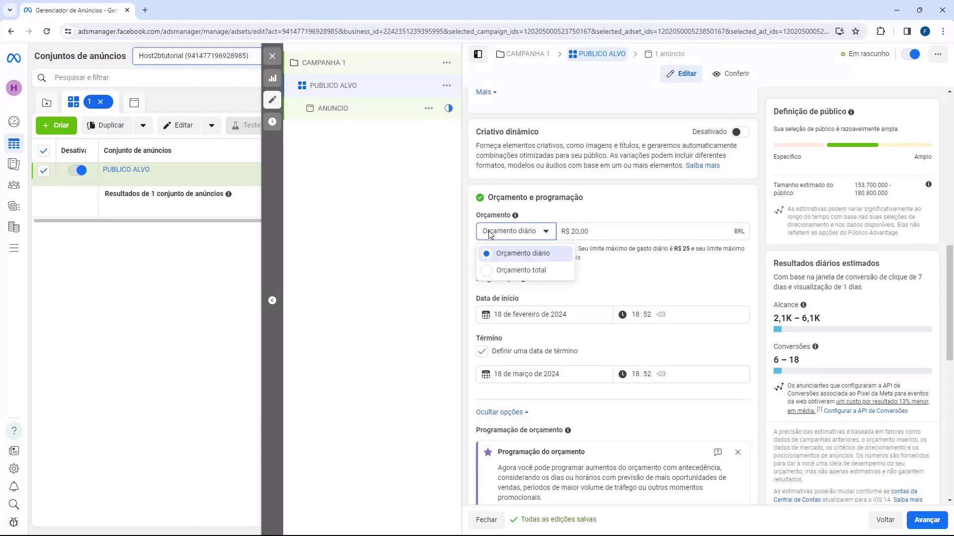
left_click(499, 269)
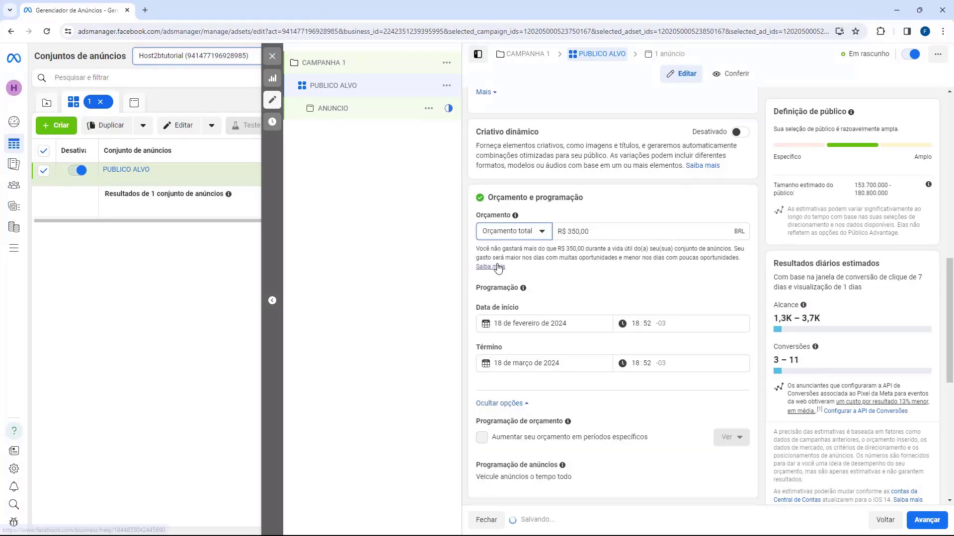
left_click(509, 236)
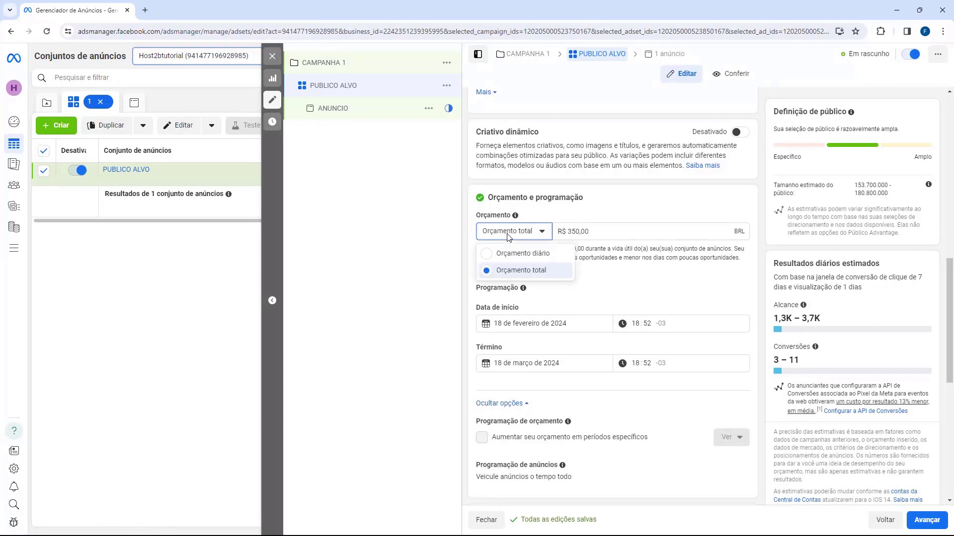
left_click(501, 254)
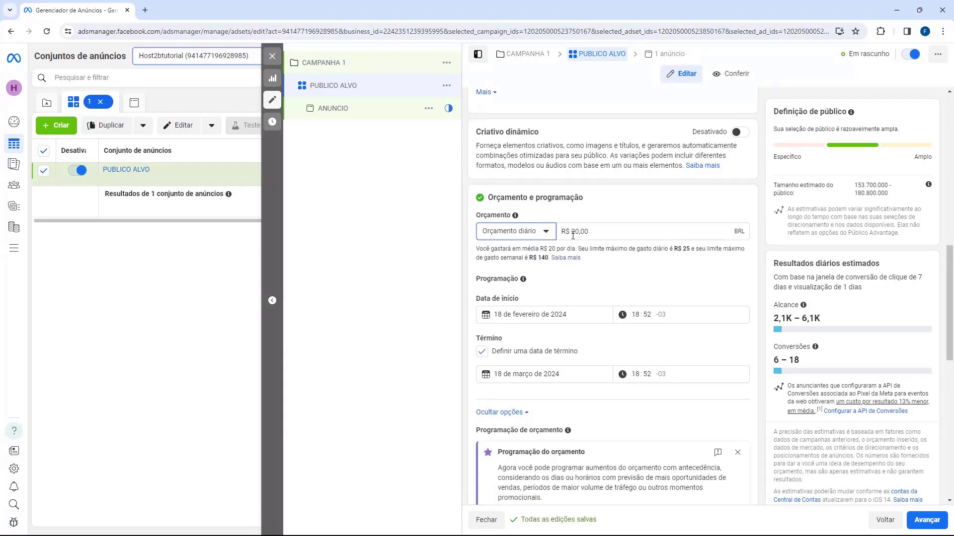
left_click_drag(565, 232, 596, 228)
left_click(596, 229)
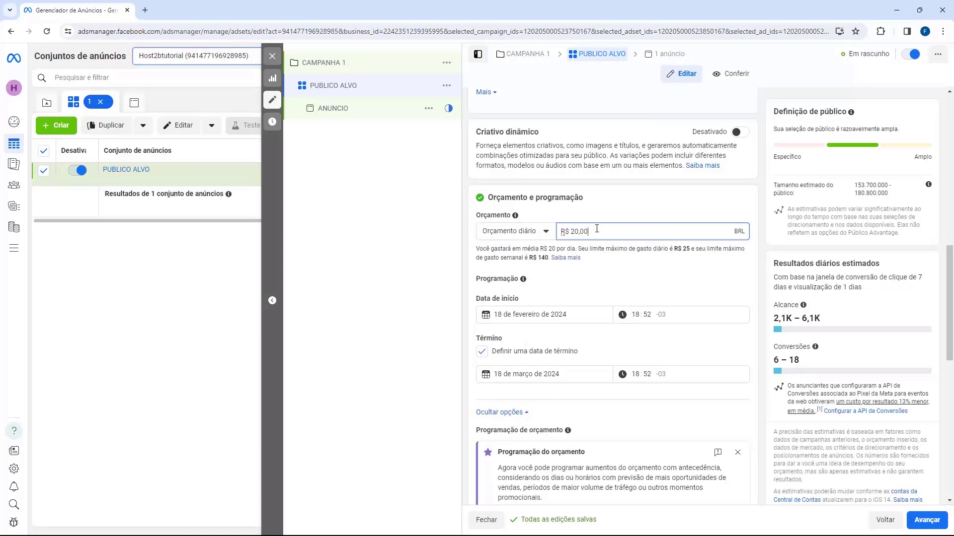
double_click(601, 231)
left_click(604, 233)
double_click(604, 233)
left_click(604, 233)
key("Tab")
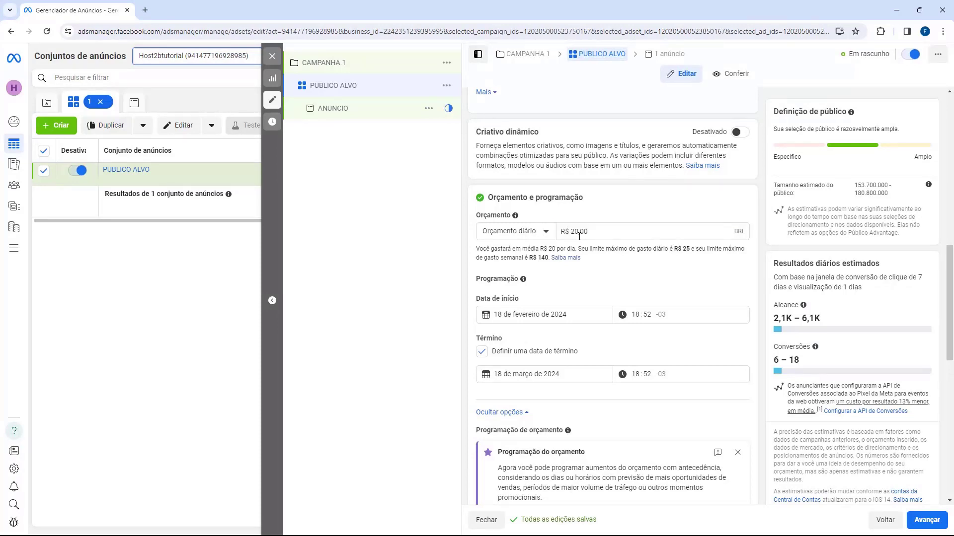
triple_click(593, 233)
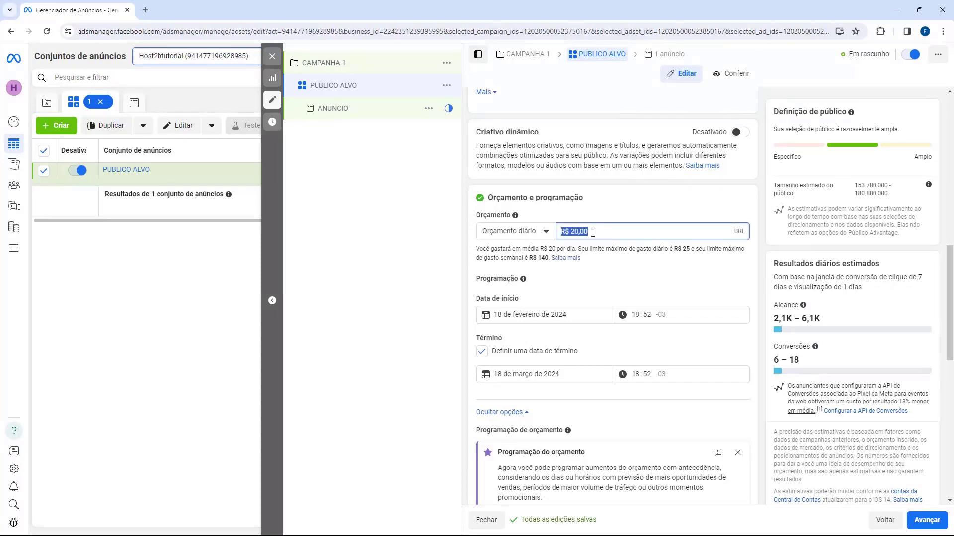
left_click(593, 233)
left_click(599, 248)
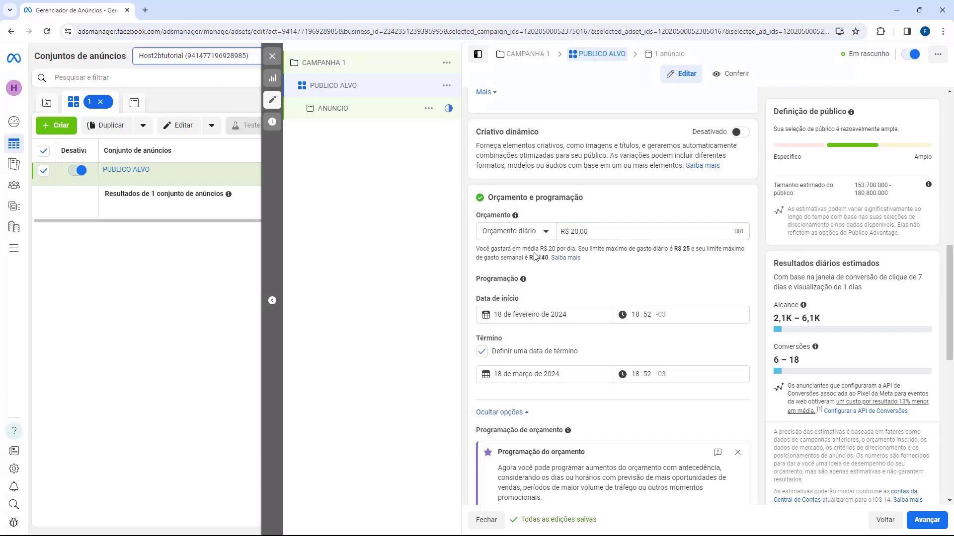
Set the ad set's daily budget to R$ 10,00
left_click(602, 237)
left_click_drag(602, 237, 550, 237)
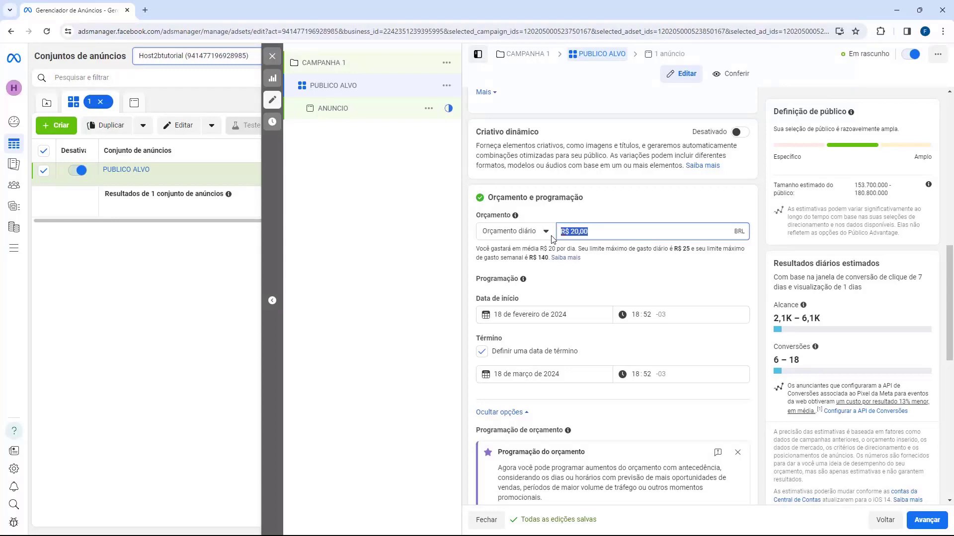
left_click(596, 235)
left_click_drag(596, 236, 572, 236)
left_click(595, 233)
key("BackSpace")
key("BackSpace")
key("BackSpace")
key("BackSpace")
key("BackSpace")
type("10,00")
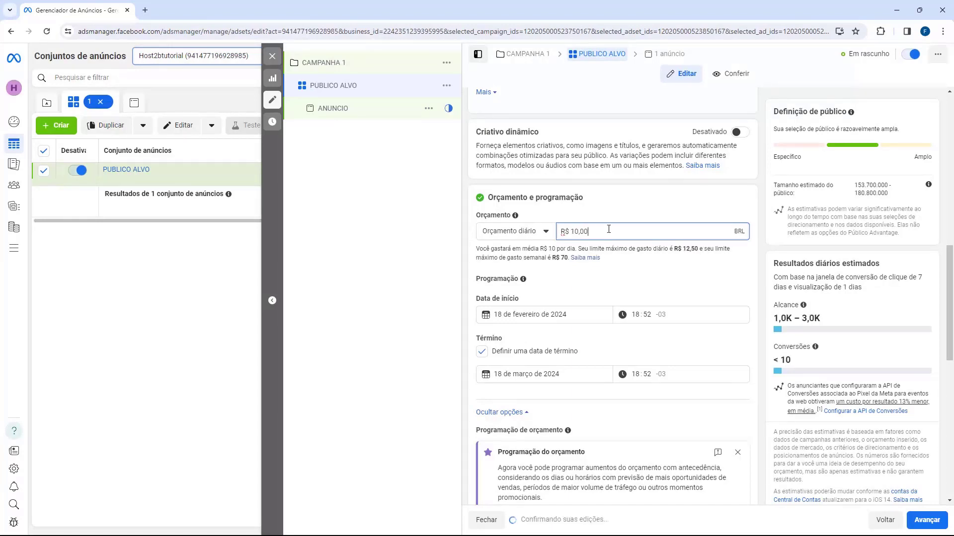
left_click(613, 219)
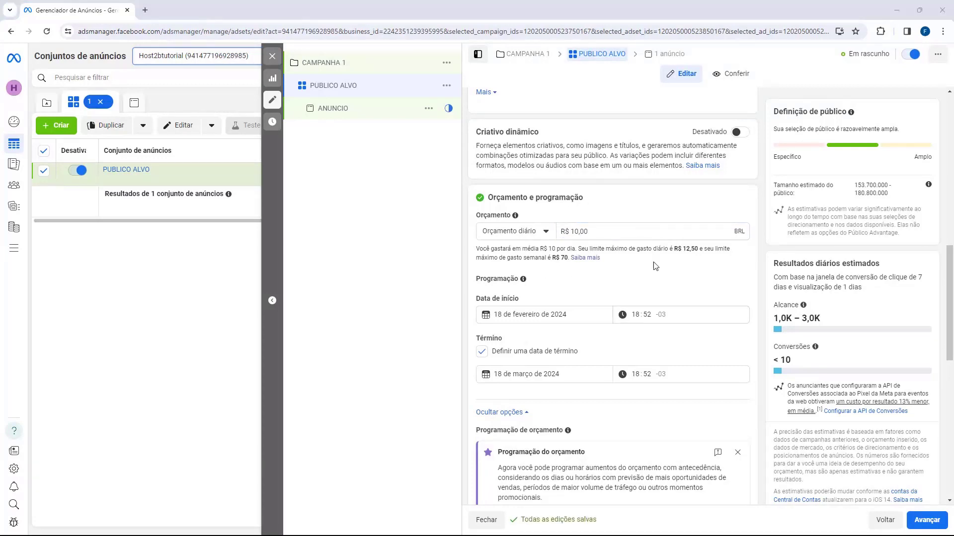
Try R$ 100,00 as the ad set's daily budget
left_click(602, 236)
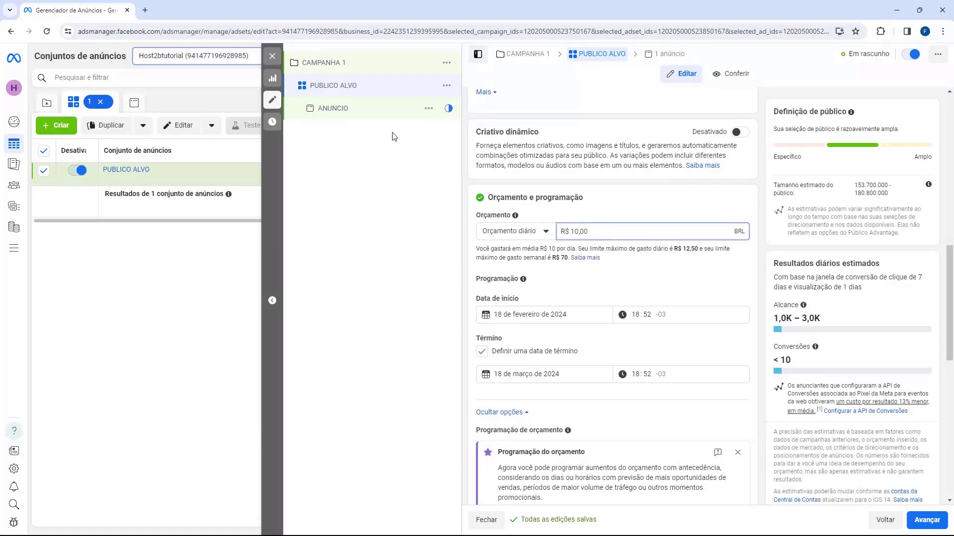
left_click_drag(595, 230, 558, 231)
left_click(614, 233)
key("Return")
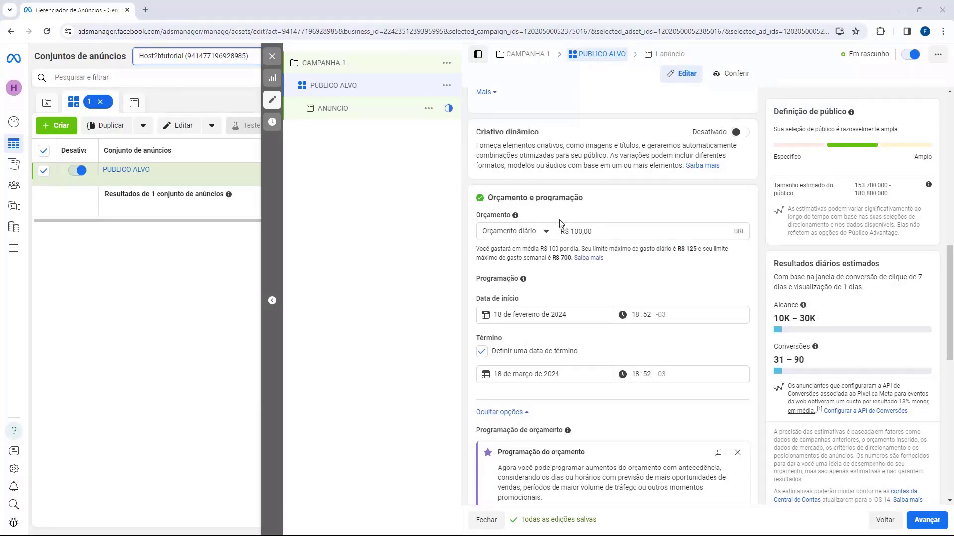
Try R$ 70,00 as the ad set's daily budget, and raise it to R$ 80,00
left_click(574, 233)
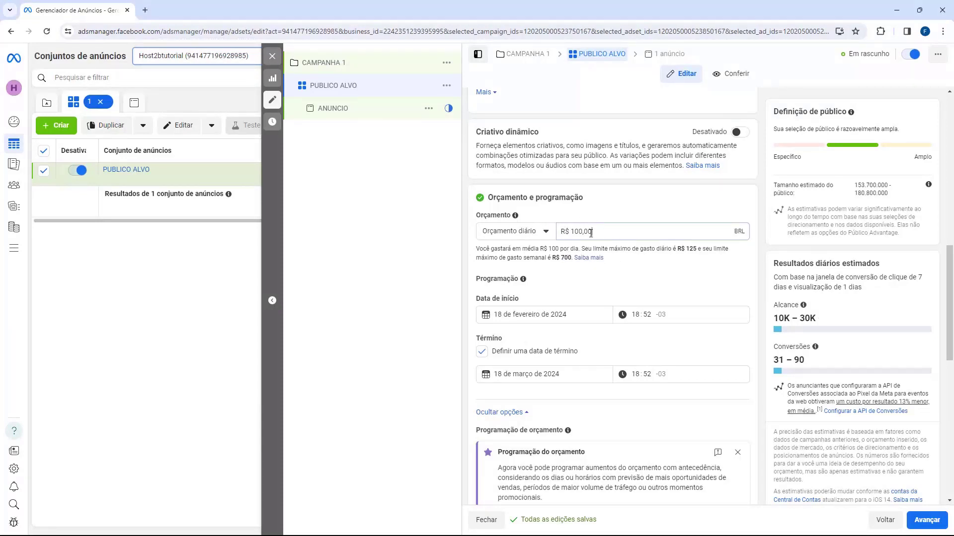
left_click_drag(592, 232, 571, 240)
type("70,00")
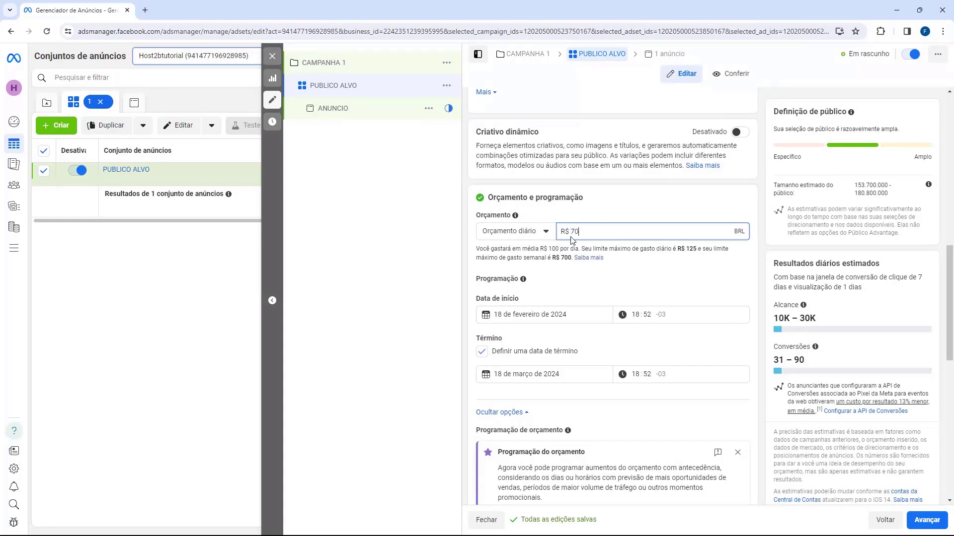
double_click(578, 231)
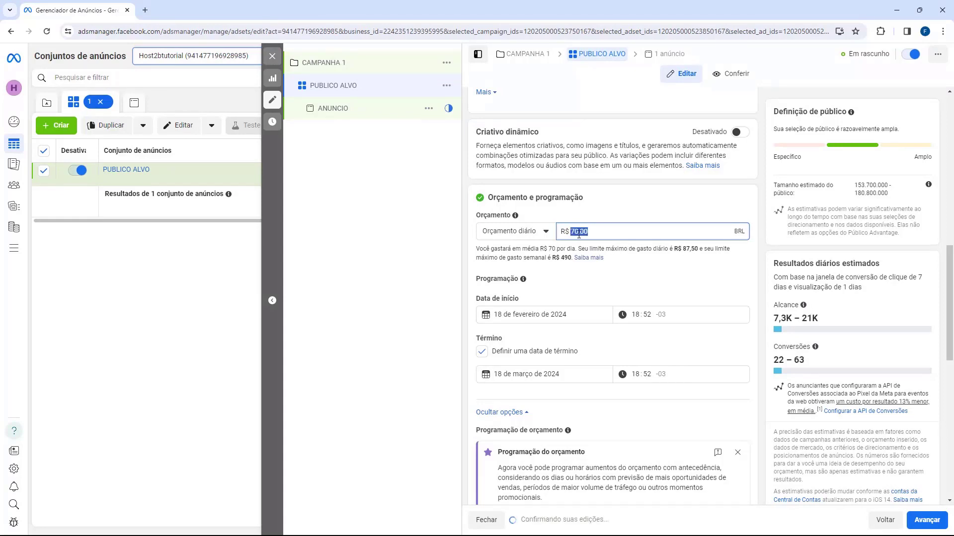
type("80")
key("Tab")
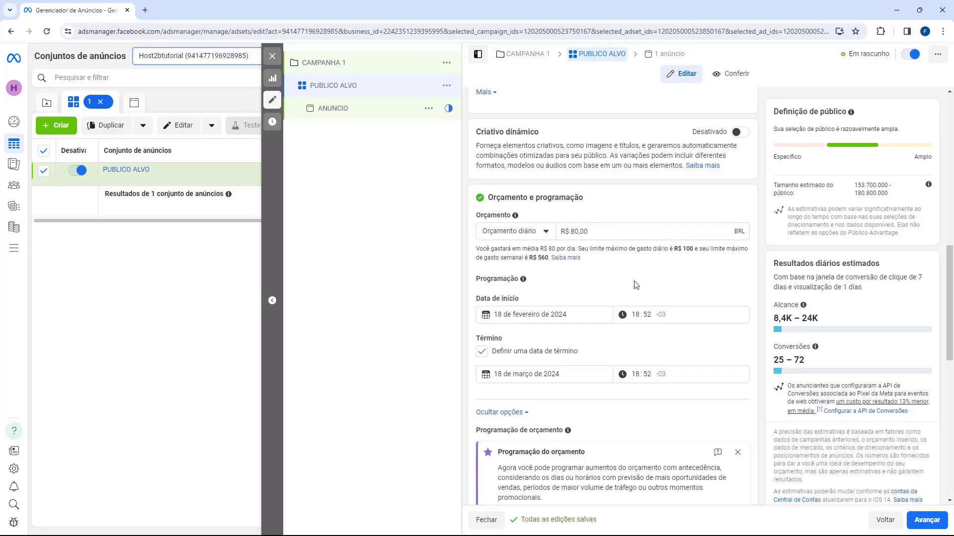
Change the ad set's daily budget back to R$ 10,00
left_click(594, 233)
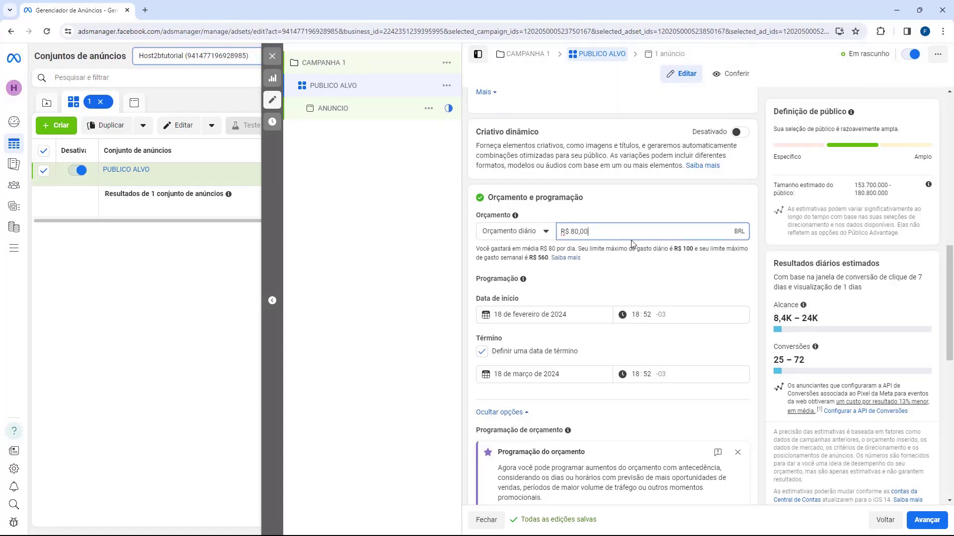
left_click(588, 247)
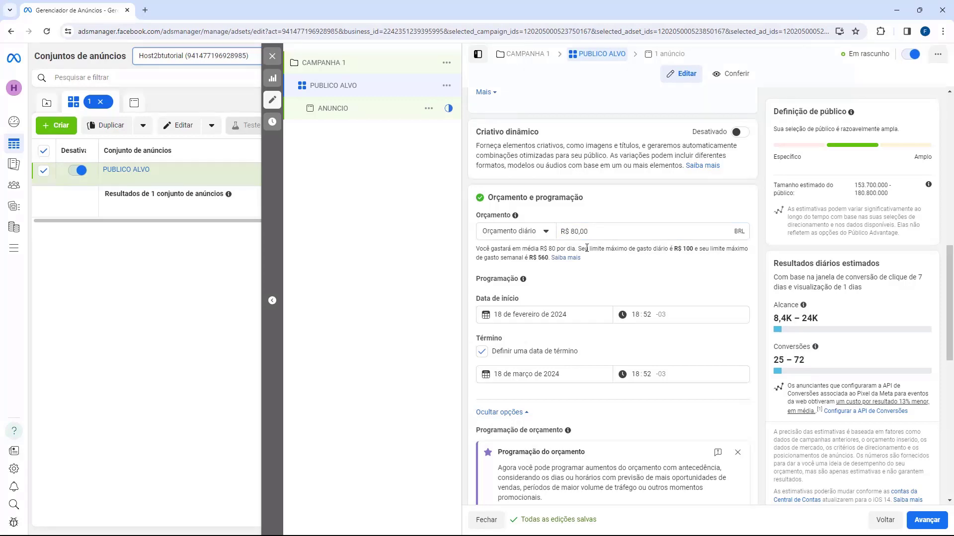
double_click(589, 234)
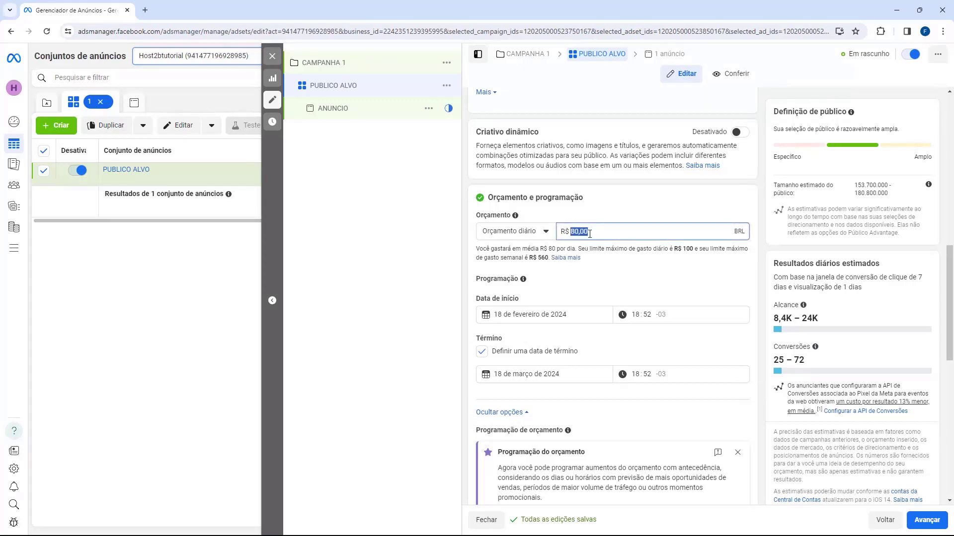
type("10")
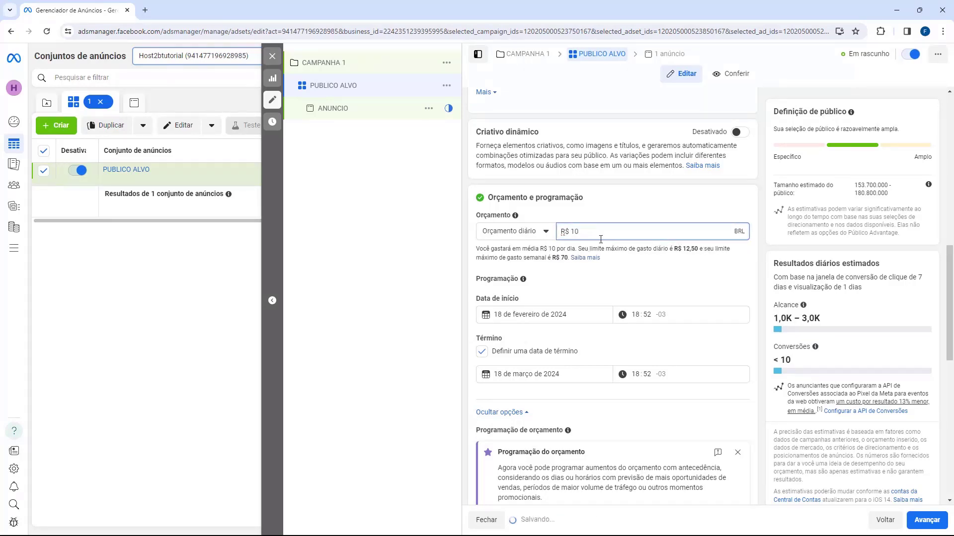
left_click(611, 248)
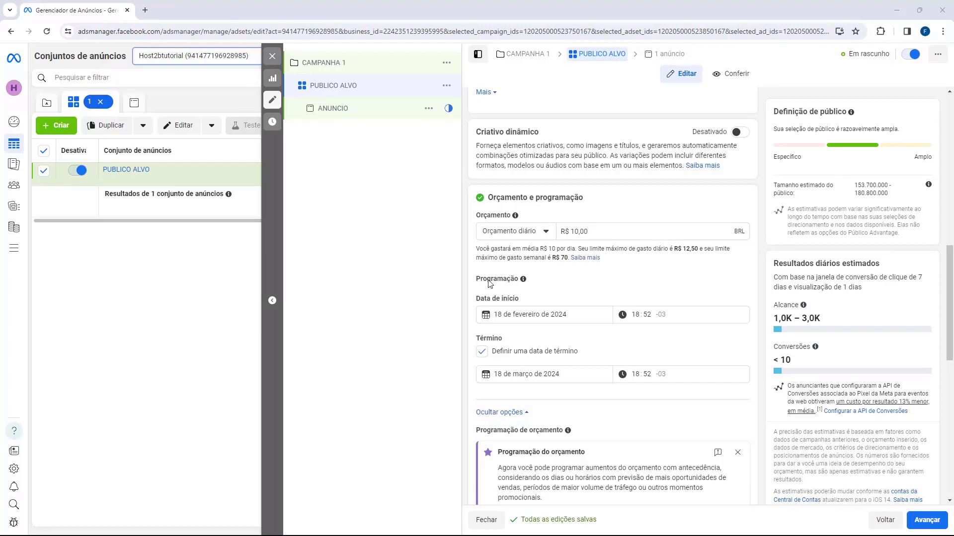
Examine the ad set's schedule settings, including the start date and the calendar for the end date
left_click_drag(475, 280, 507, 301)
left_click(514, 286)
left_click(501, 302)
left_click_drag(475, 340, 503, 339)
left_click(504, 340)
left_click(502, 312)
left_click(575, 296)
left_click(508, 376)
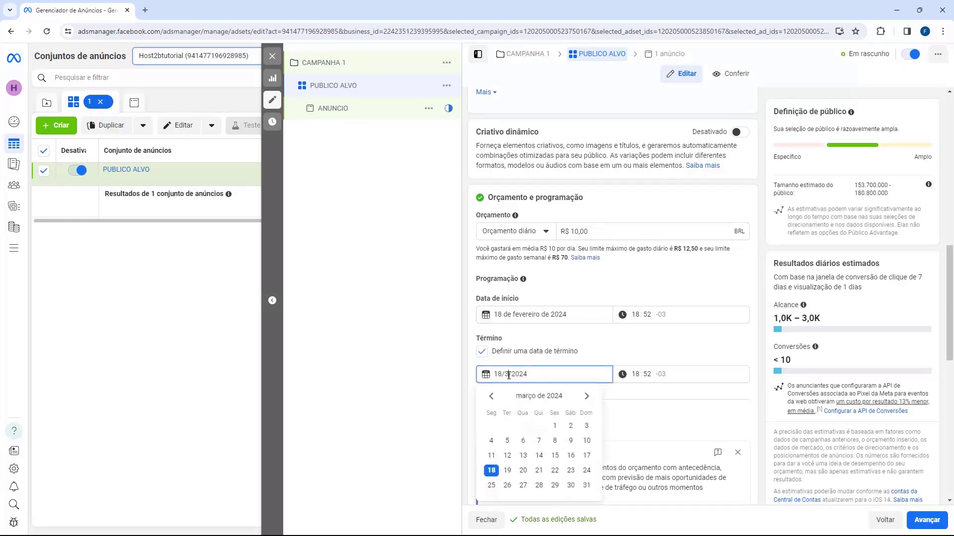
left_click(550, 343)
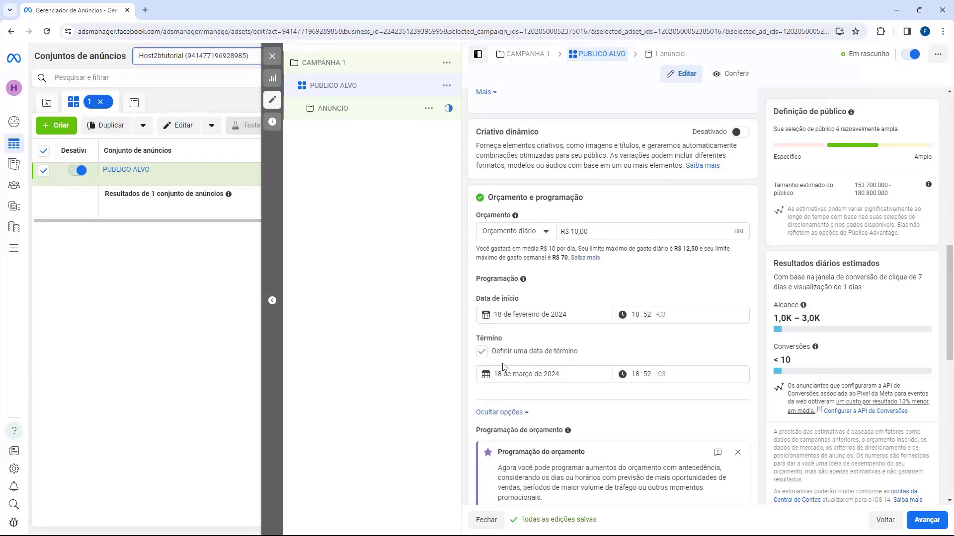
Remove the end date from the ad set's schedule
left_click(482, 352)
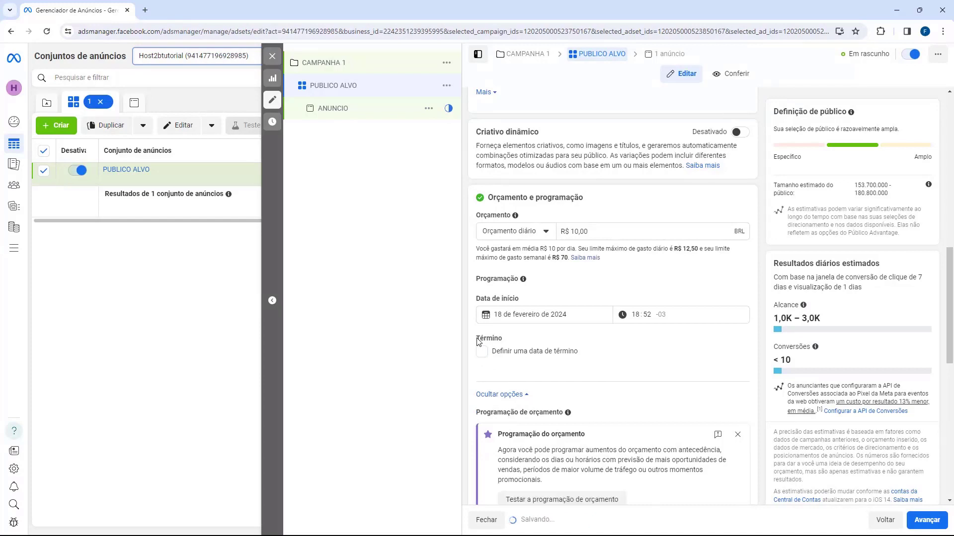
double_click(484, 338)
left_click(479, 324)
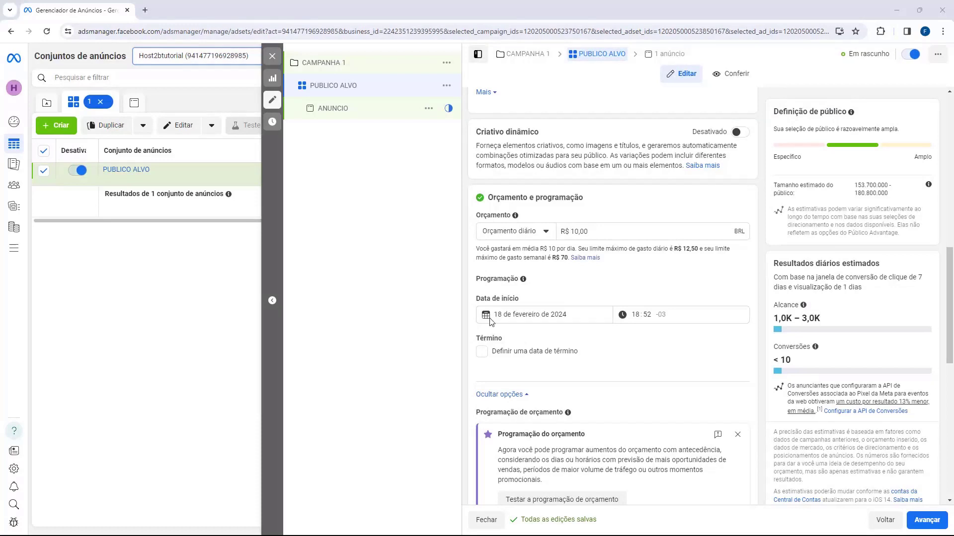
Review the budget scheduling section and collapse the additional budget and schedule options
scroll(492, 321, "down", 3)
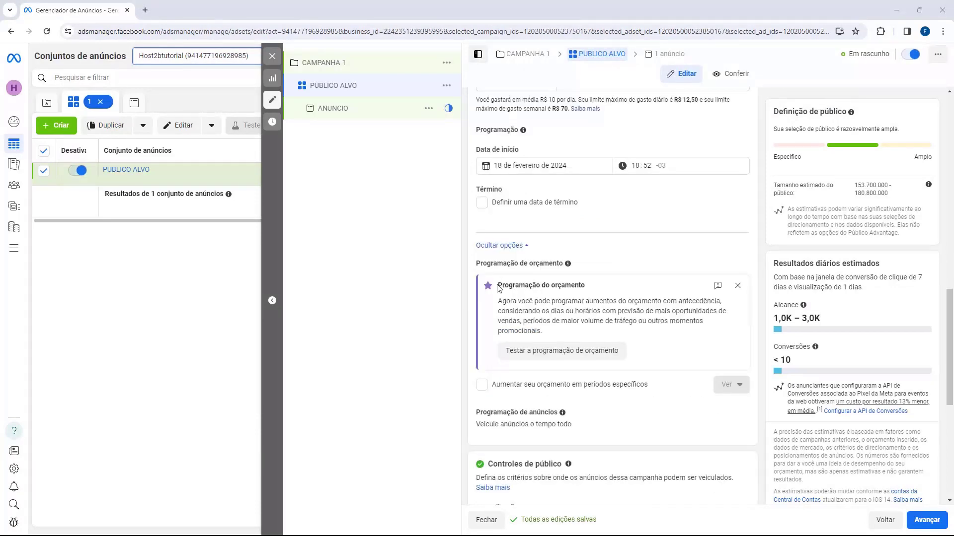
left_click_drag(498, 286, 554, 286)
left_click(553, 287)
left_click(503, 247)
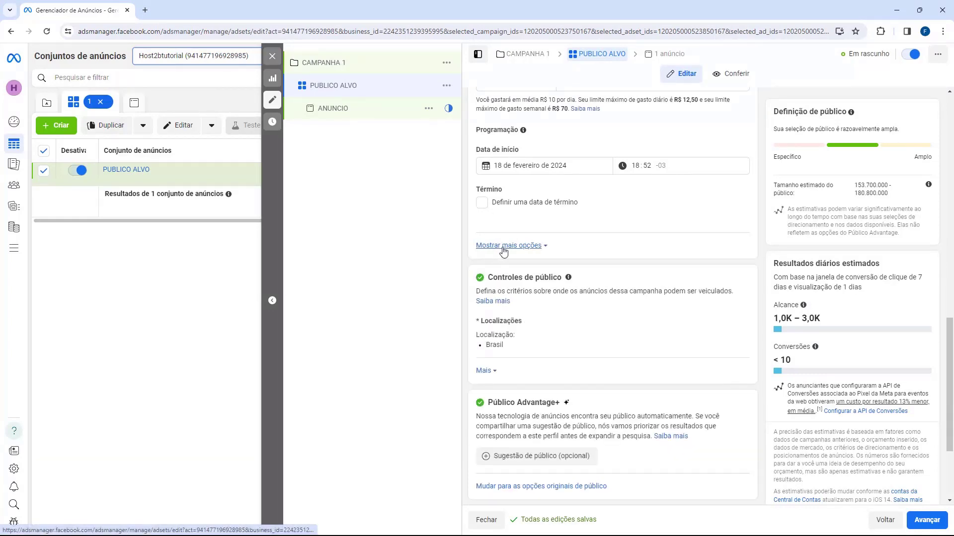
Open the locations setting in the audience controls for editing and view its map
scroll(492, 243, "down", 1)
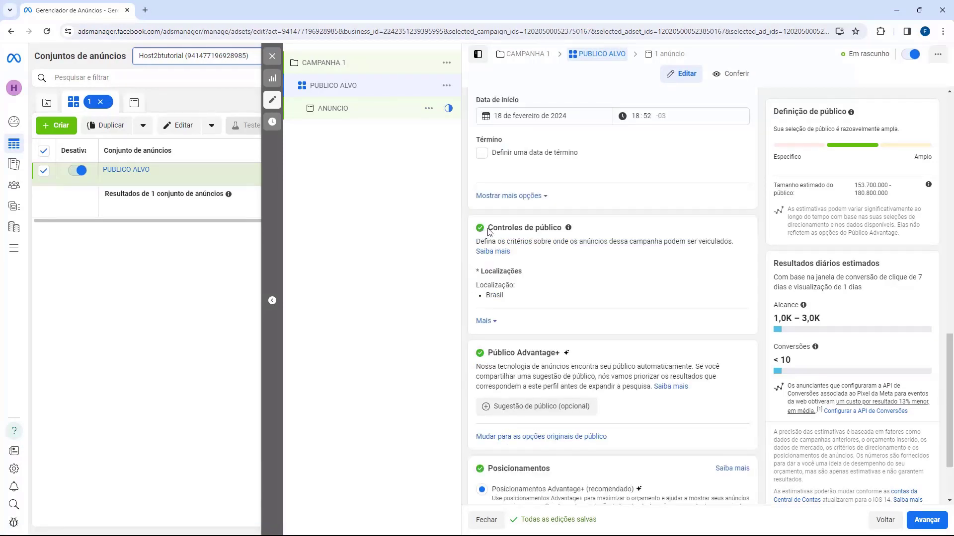
left_click_drag(487, 228, 550, 229)
left_click(550, 228)
scroll(506, 283, "up", 1)
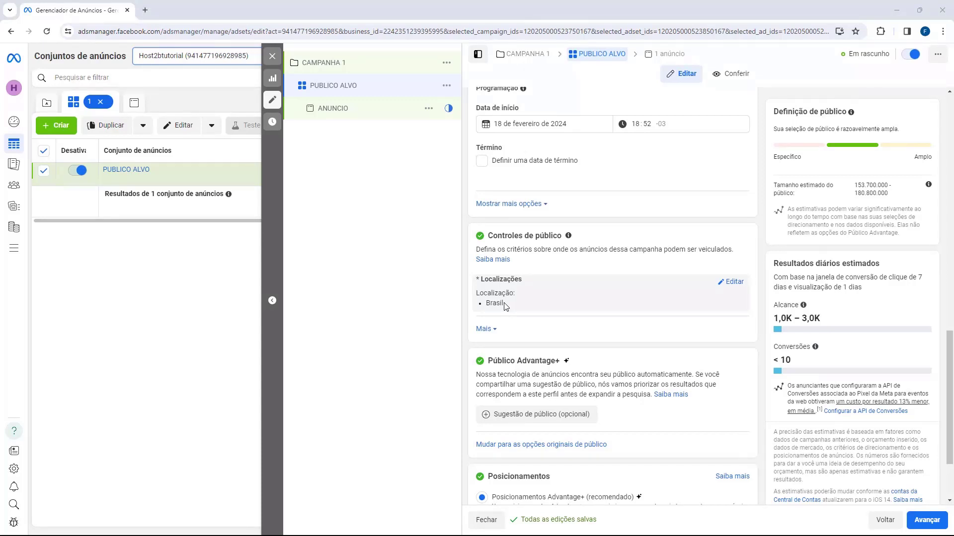
left_click(731, 282)
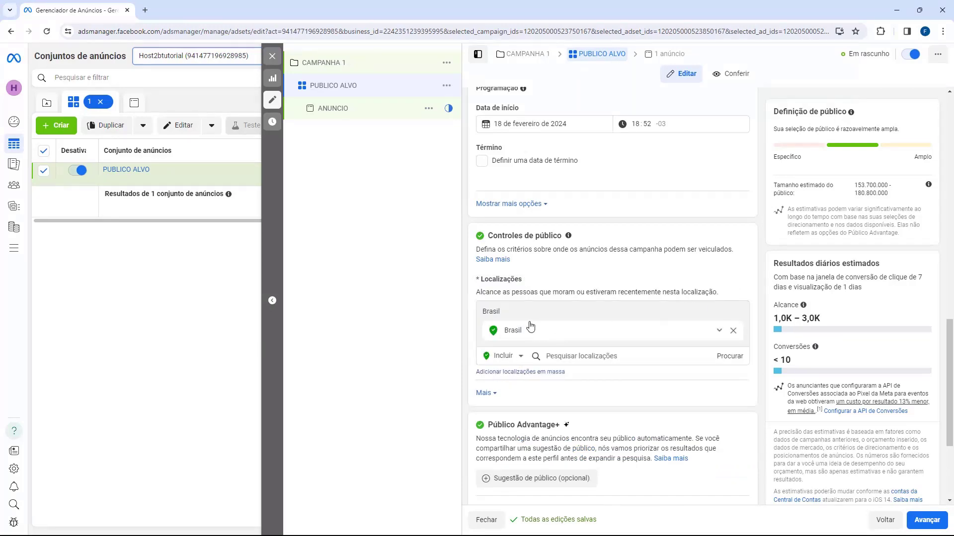
scroll(505, 249, "down", 1)
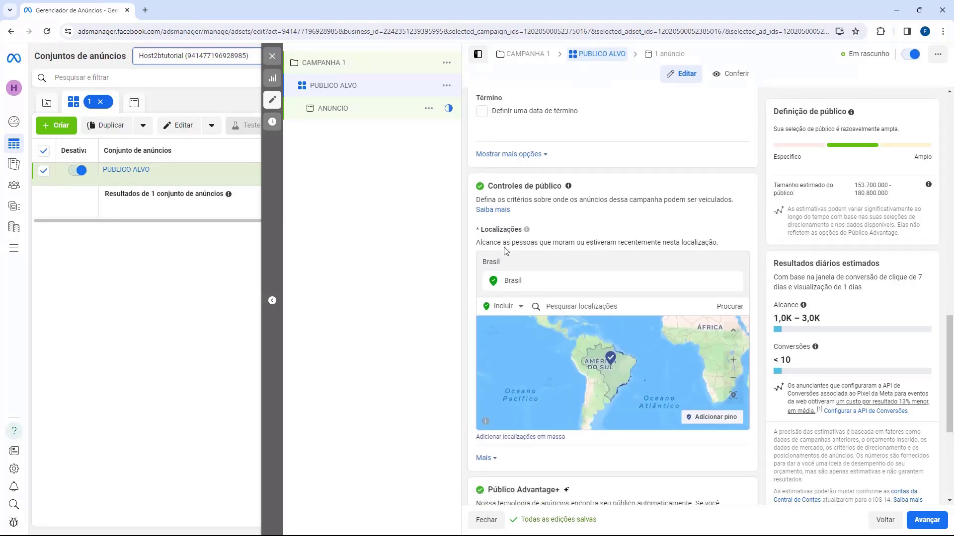
scroll(505, 249, "down", 1)
Expand the additional audience controls, review the minimum age, excluded audiences and language settings, and collapse them again
left_click(484, 400)
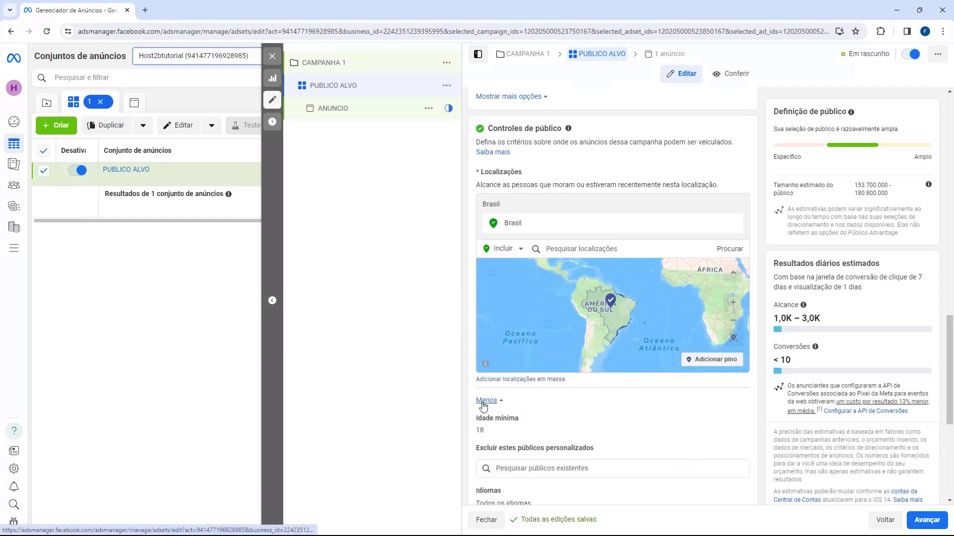
scroll(483, 405, "down", 1)
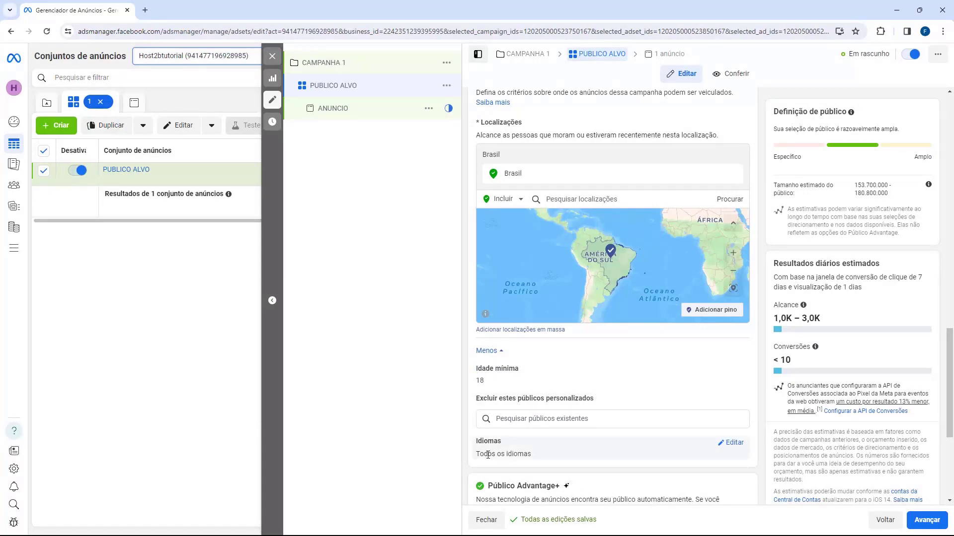
left_click_drag(476, 454, 532, 455)
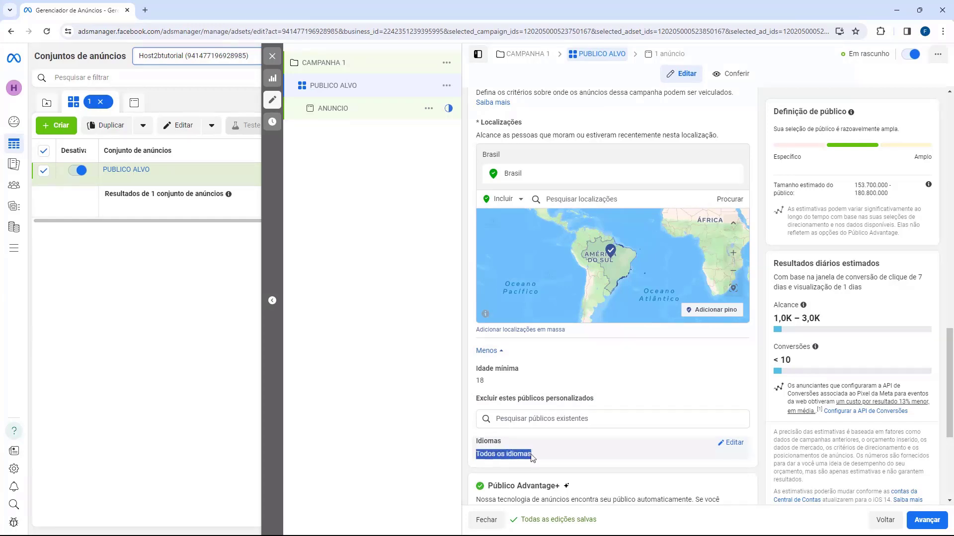
left_click(531, 455)
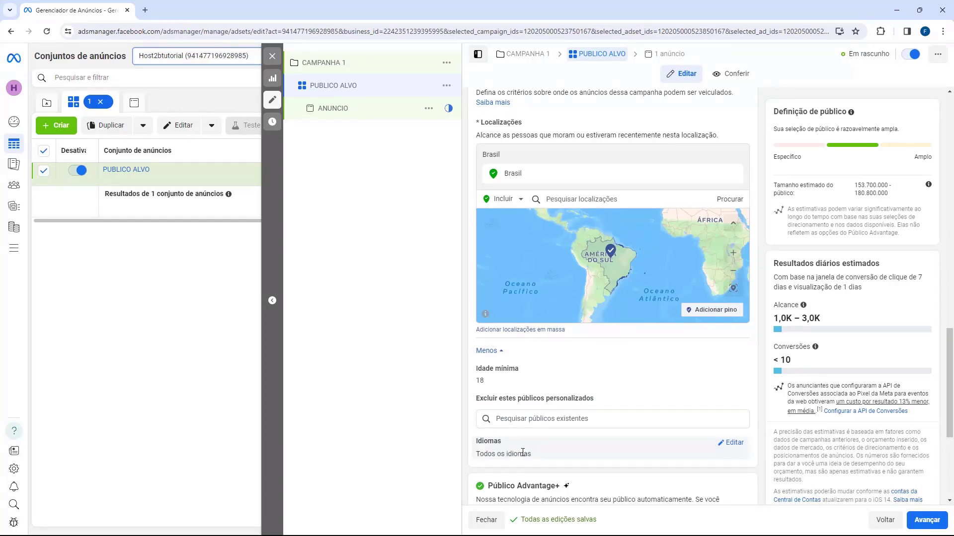
left_click(486, 351)
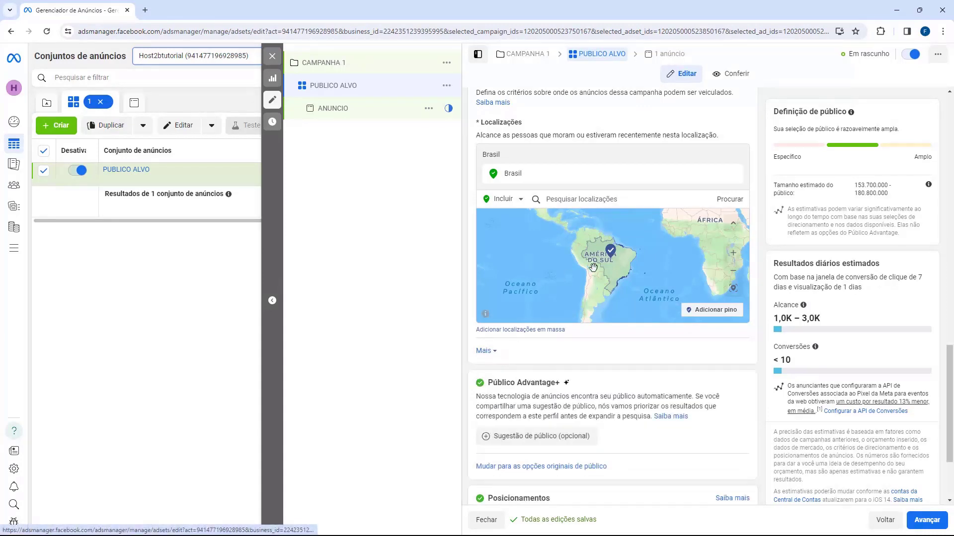
Add the optional audience suggestion under Público Advantage+ and review its custom audiences setting
scroll(589, 265, "down", 2)
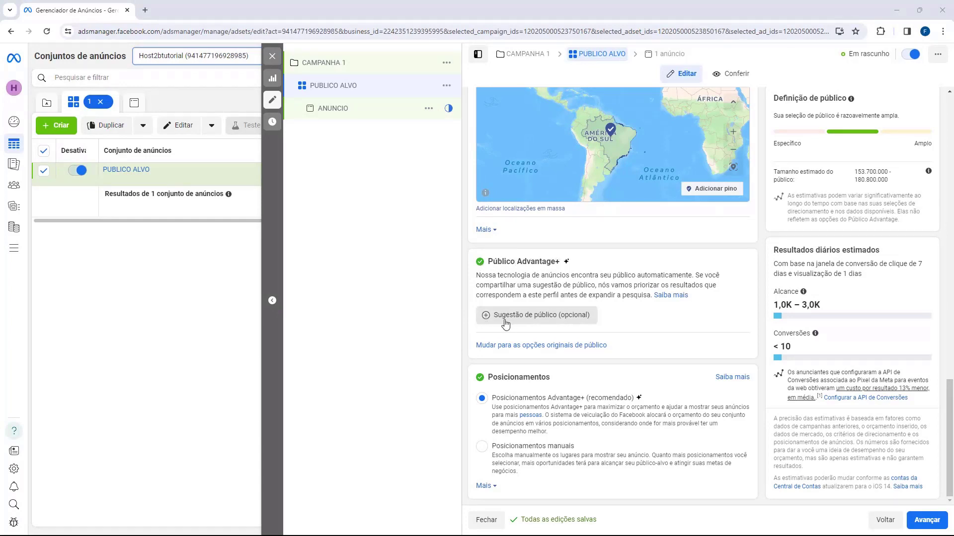
left_click(541, 316)
scroll(476, 270, "down", 1)
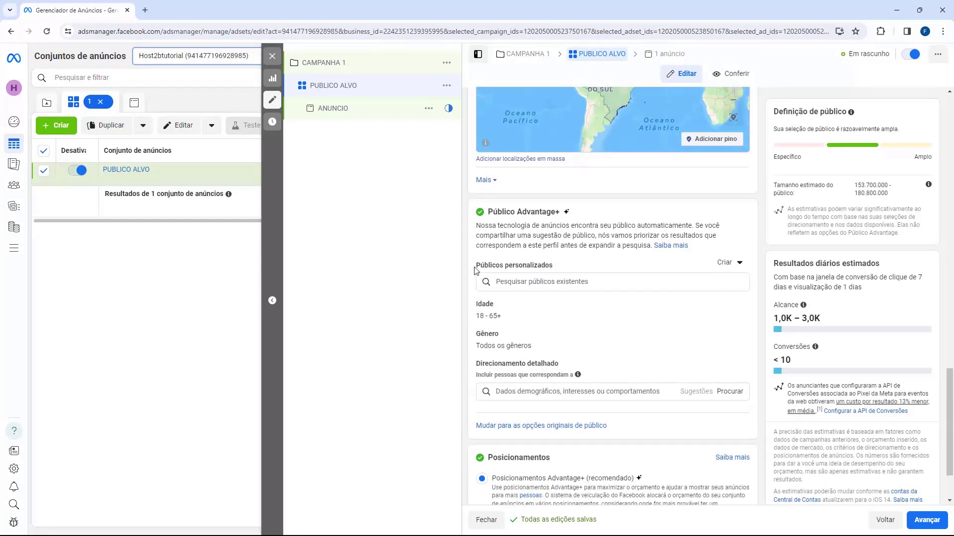
left_click_drag(475, 271, 529, 271)
left_click(516, 274)
left_click_drag(478, 268, 503, 270)
left_click(502, 270)
left_click_drag(479, 269, 501, 270)
left_click(497, 271)
Examine the age range setting in the Advantage+ audience suggestion
mouse_move(489, 312)
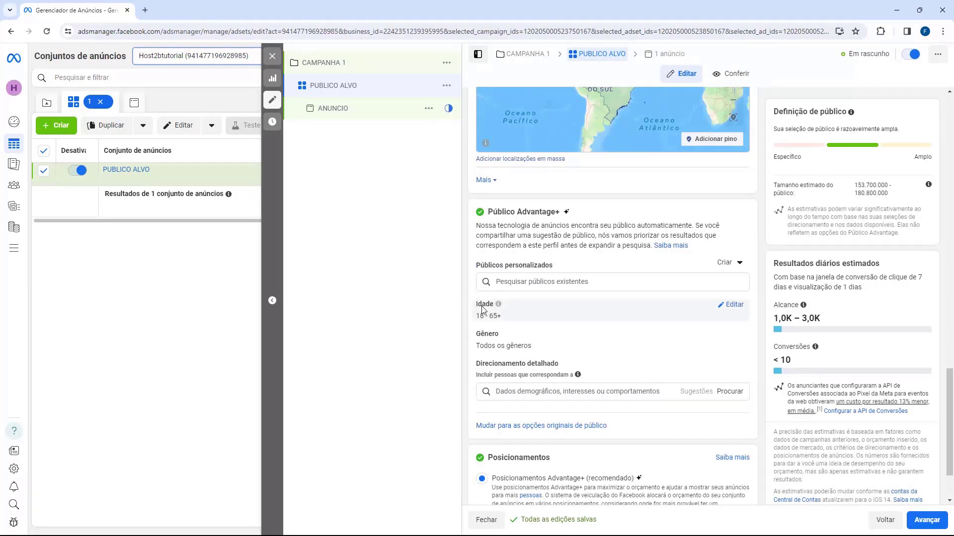
left_click_drag(479, 315, 521, 322)
left_click(481, 317)
left_click(481, 317)
double_click(485, 318)
left_click(486, 318)
left_click_drag(487, 317, 497, 317)
mouse_move(478, 317)
Set the suggested audience's age range to a minimum of 20 and a maximum of 40
left_click(732, 304)
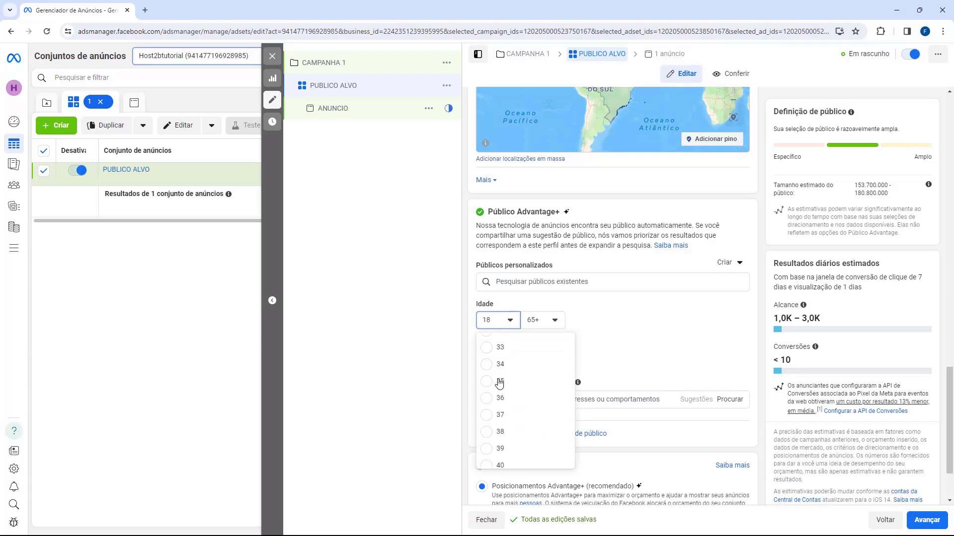
left_click(542, 320)
scroll(544, 377, "up", 2)
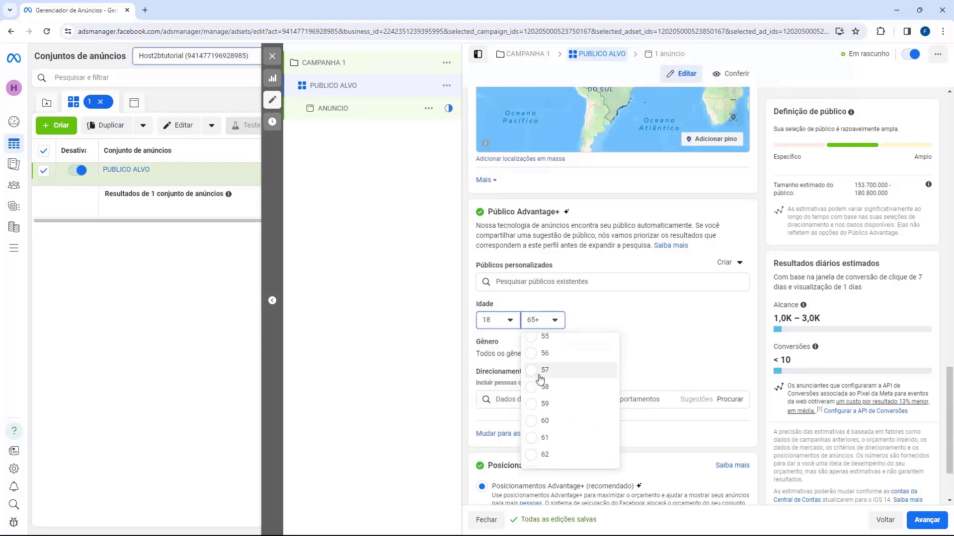
left_click(503, 326)
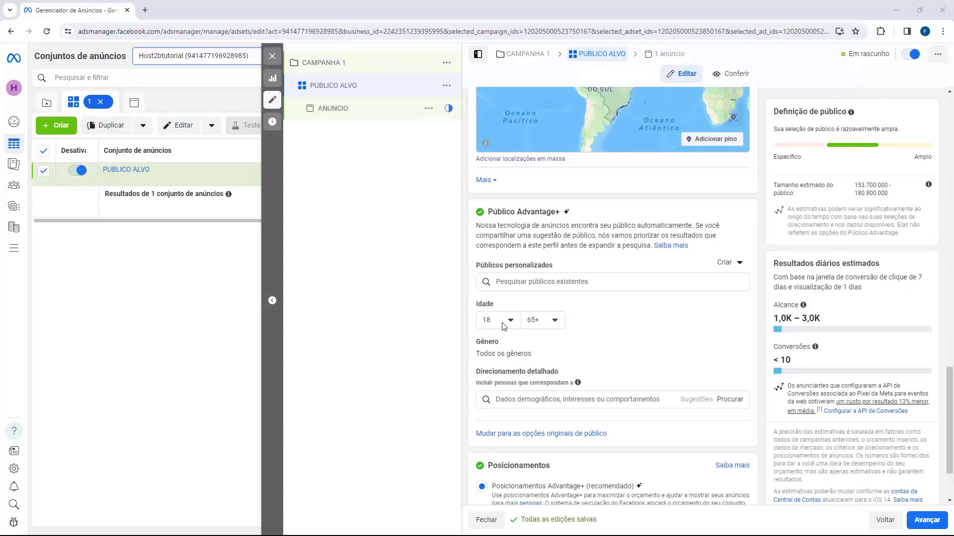
left_click(503, 327)
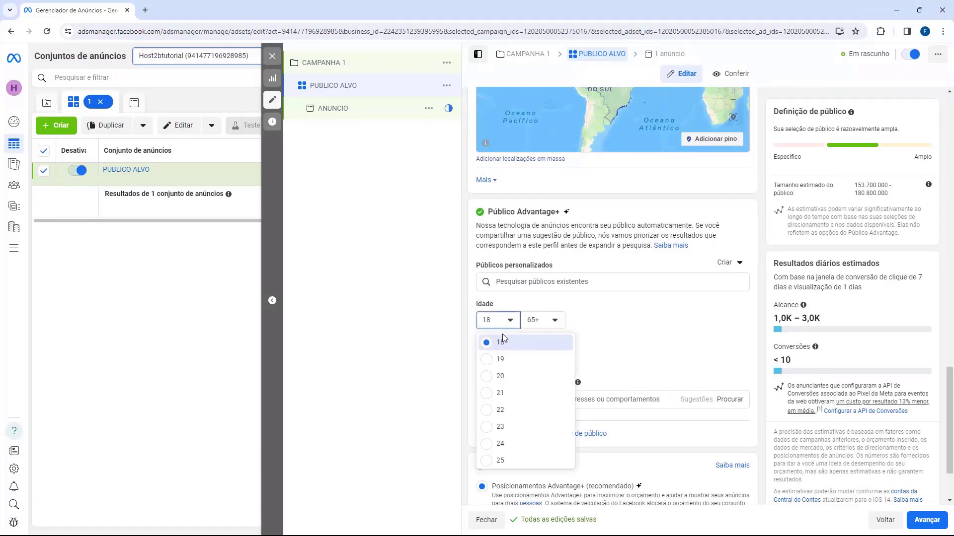
left_click(487, 378)
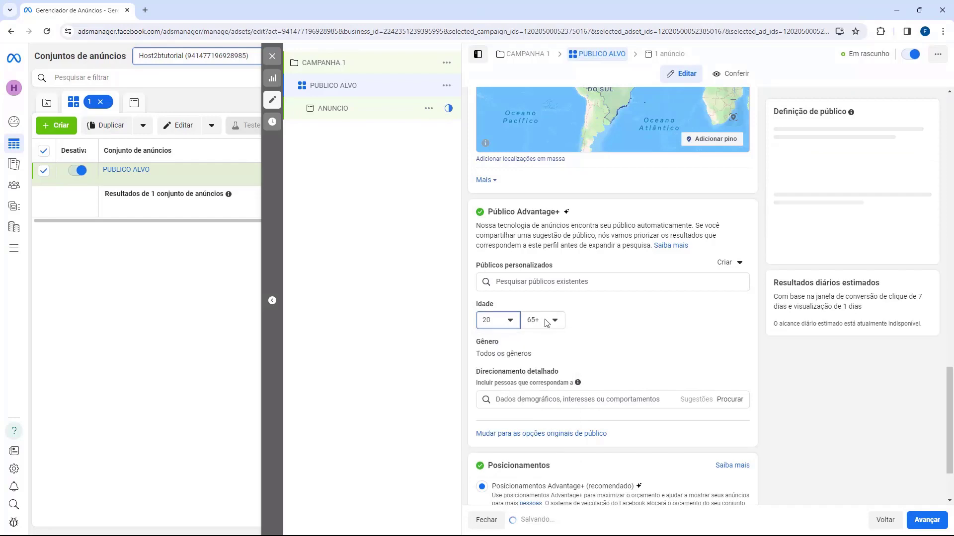
left_click(542, 320)
scroll(547, 382, "up", 7)
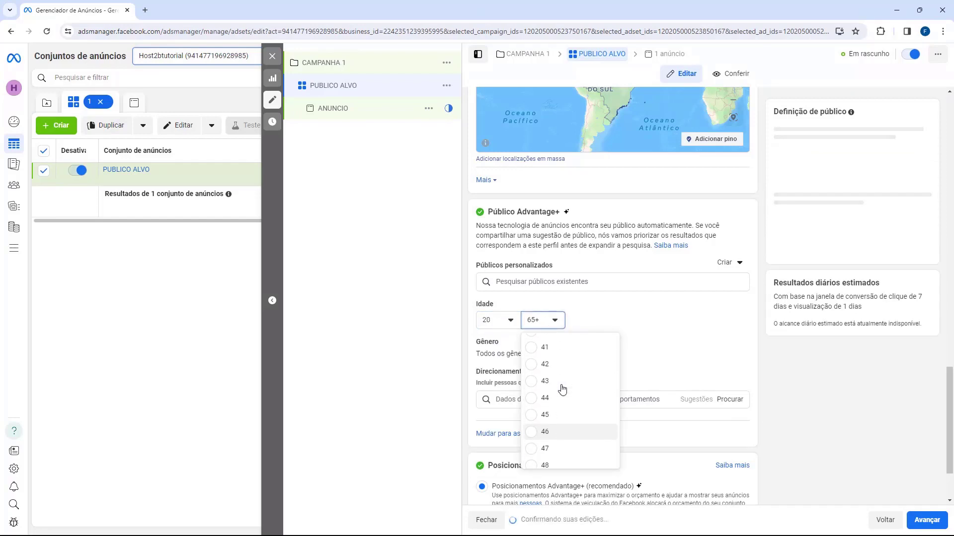
left_click(544, 386)
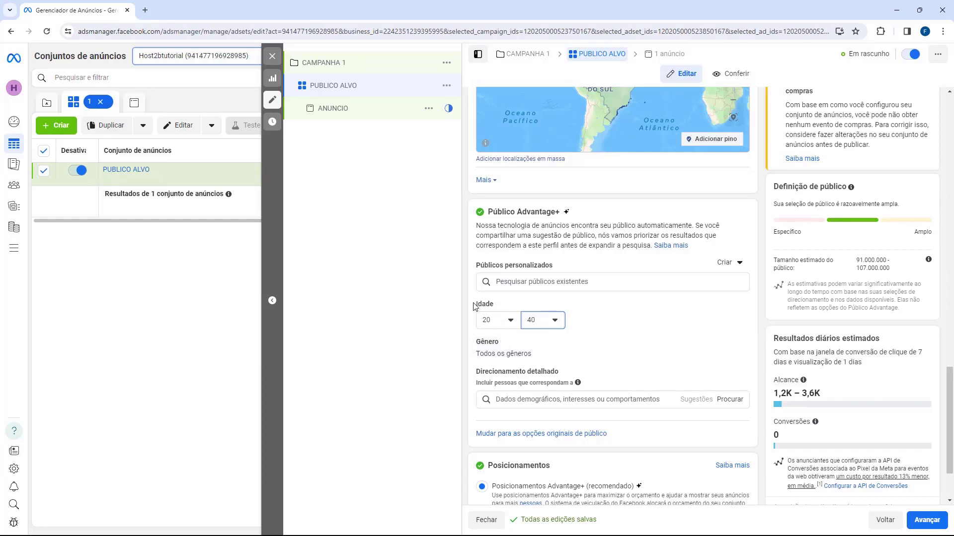
Try 30 as the suggested audience's maximum age, and set it back to 40
mouse_move(498, 304)
left_click(536, 322)
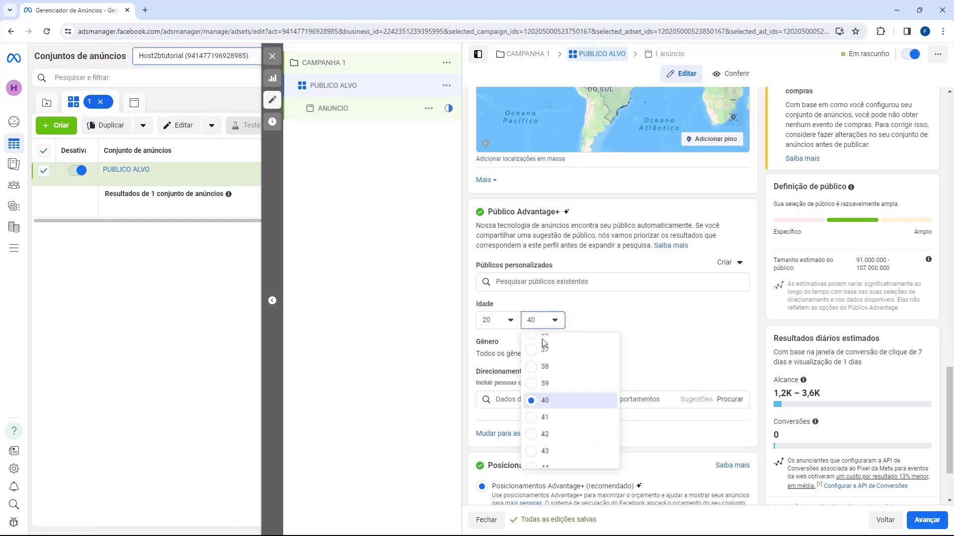
scroll(554, 375, "up", 3)
left_click(546, 338)
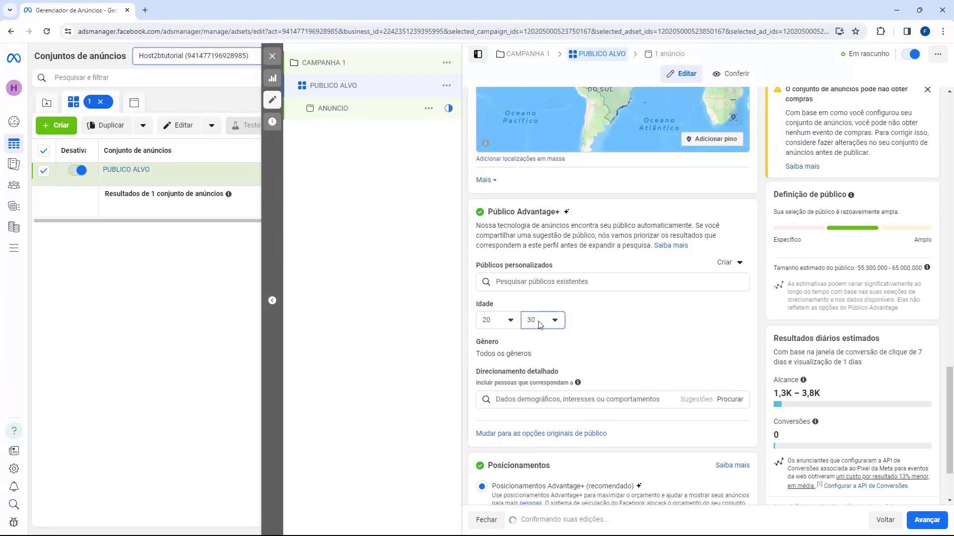
left_click(547, 325)
scroll(546, 365, "down", 2)
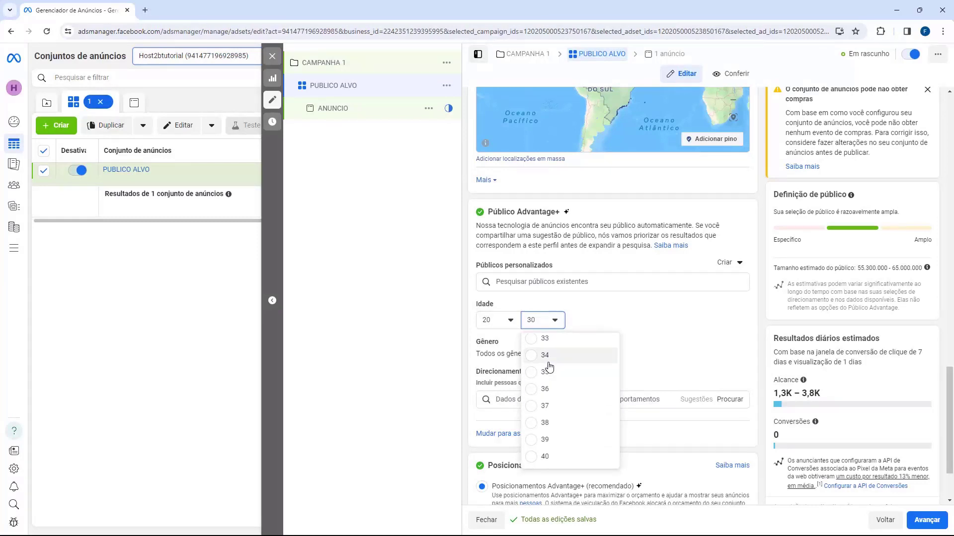
left_click(556, 419)
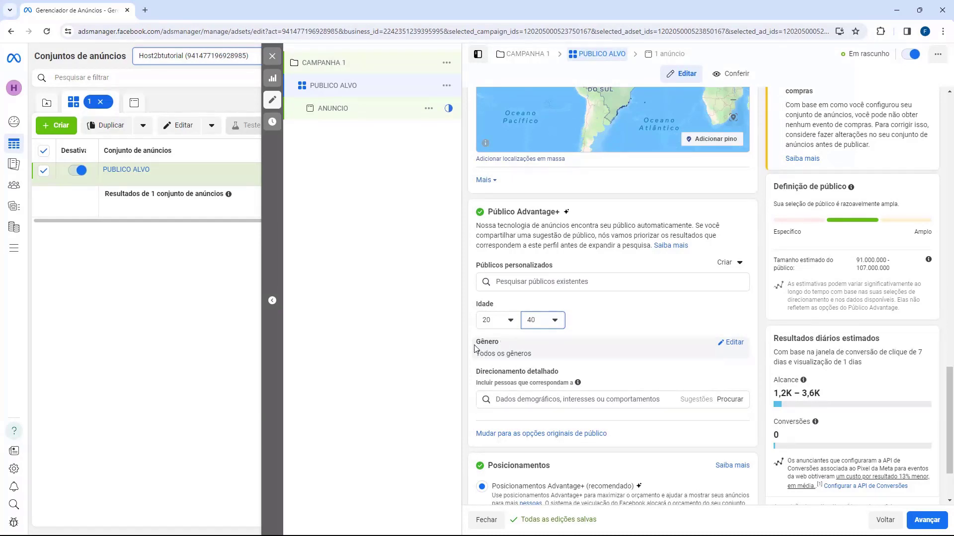
Try Homens and Mulheres as the suggested audience's gender, and set it back to Todos
left_click_drag(476, 343, 490, 348)
left_click(731, 345)
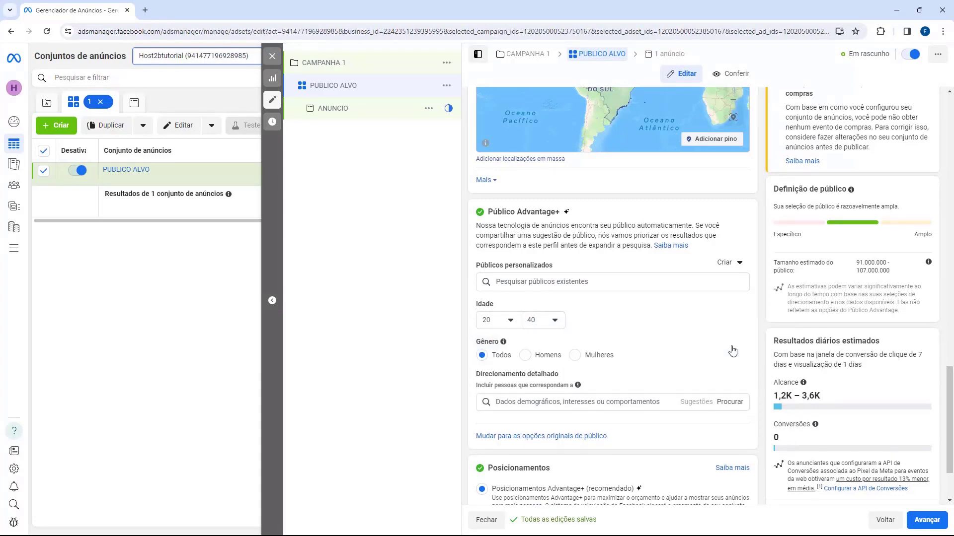
left_click(527, 355)
left_click(575, 355)
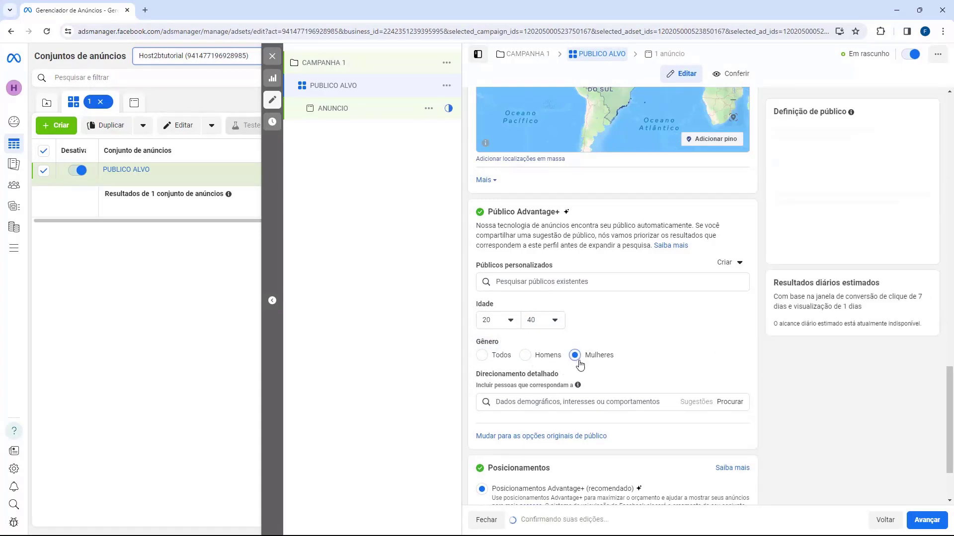
left_click(483, 357)
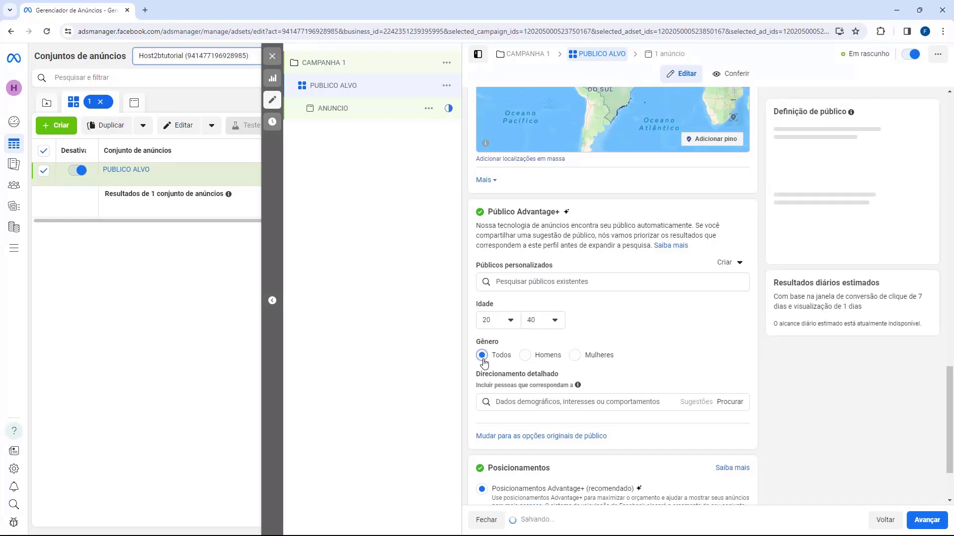
left_click(527, 356)
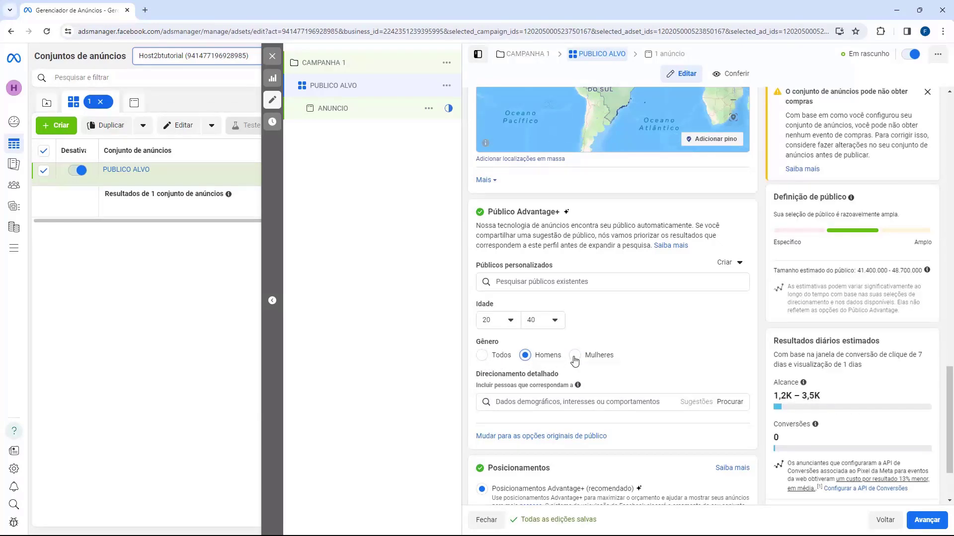
left_click(574, 355)
left_click(482, 356)
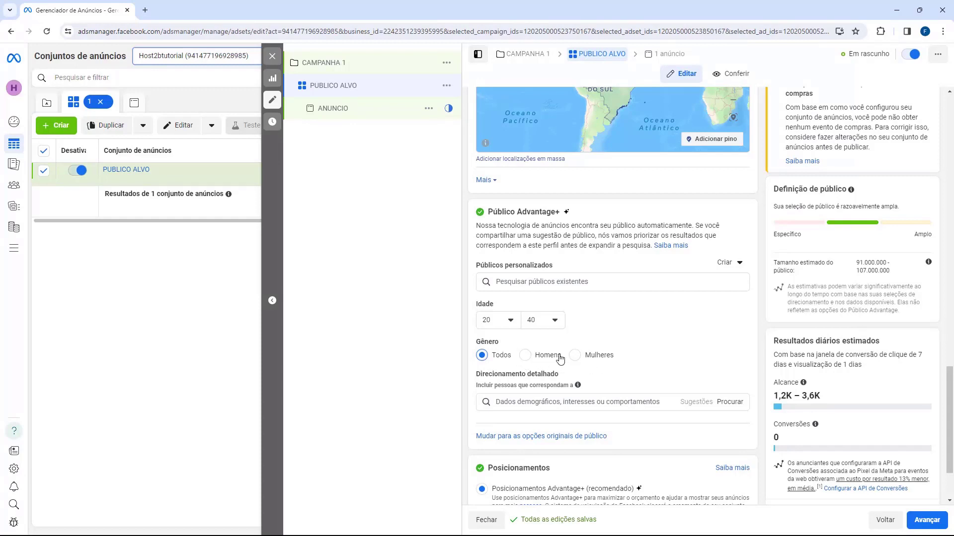
scroll(481, 267, "down", 2)
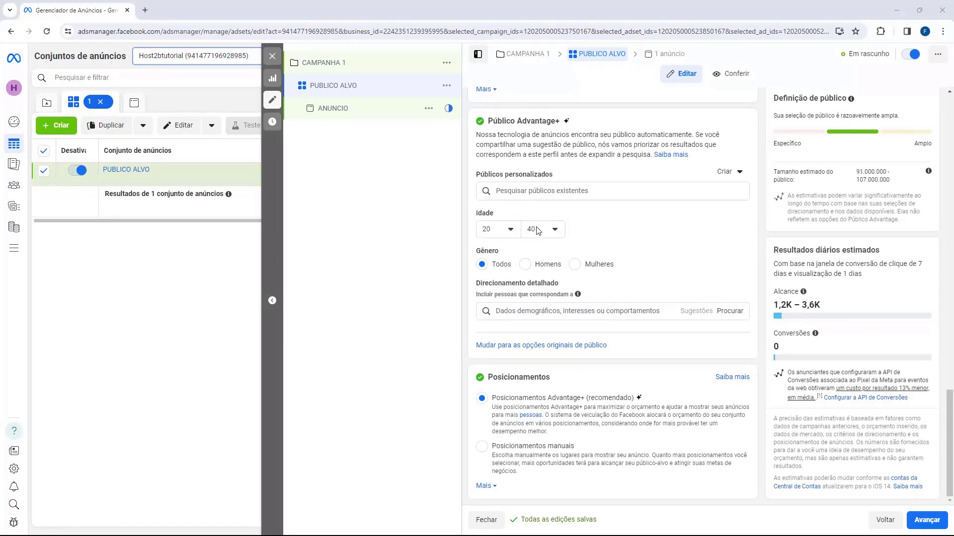
Search the detailed targeting for "marketing" and add the Marketing digital (marketing) interest
double_click(478, 252)
left_click(484, 281)
left_click_drag(479, 287, 542, 287)
left_click(512, 310)
left_click(524, 311)
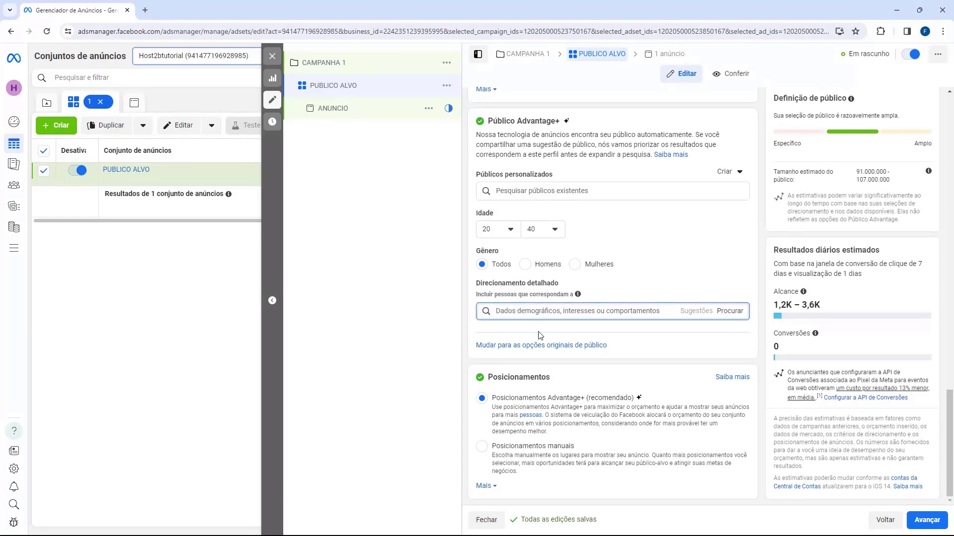
type("marketing")
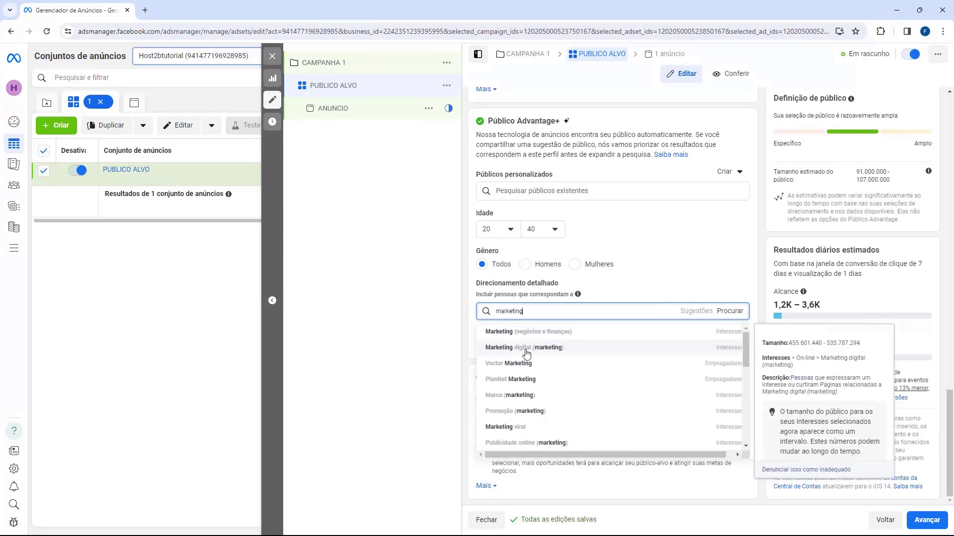
scroll(560, 356, "down", 1)
scroll(561, 356, "down", 6)
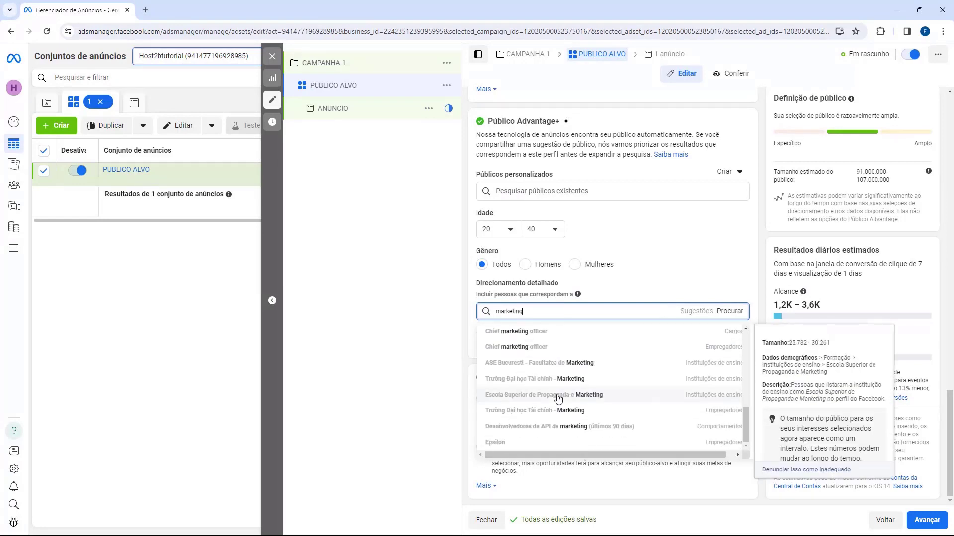
scroll(562, 417, "up", 8)
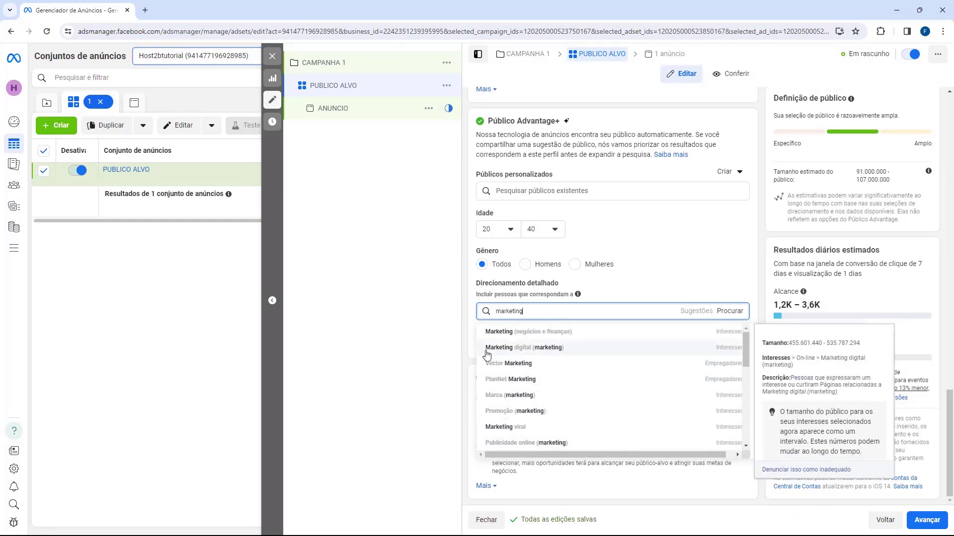
left_click(525, 348)
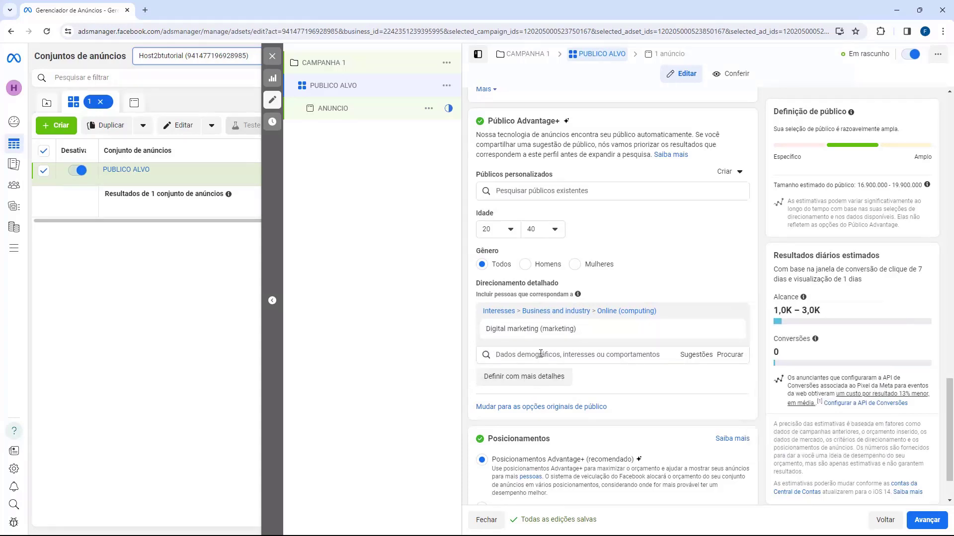
Remove the Digital marketing (marketing) interest from the detailed targeting
mouse_move(526, 338)
left_click(483, 354)
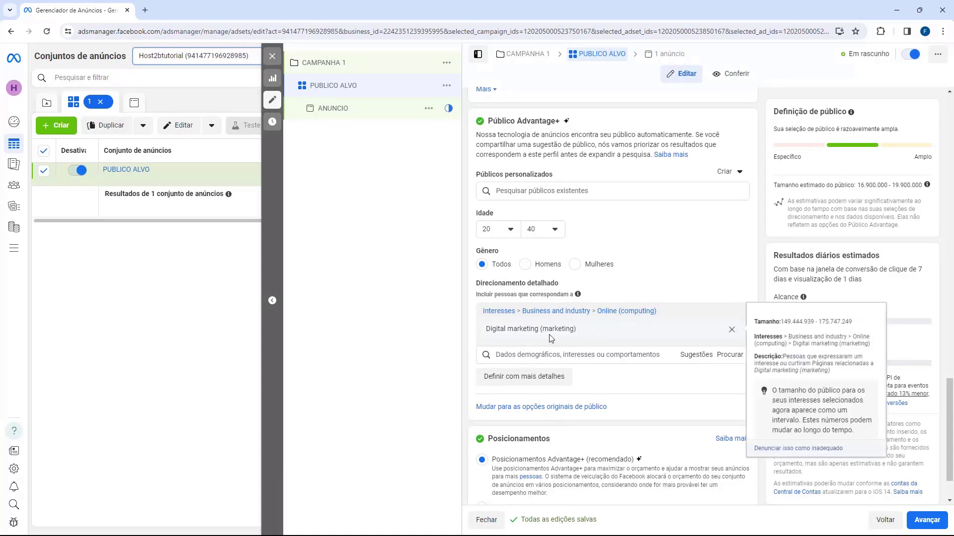
left_click(731, 330)
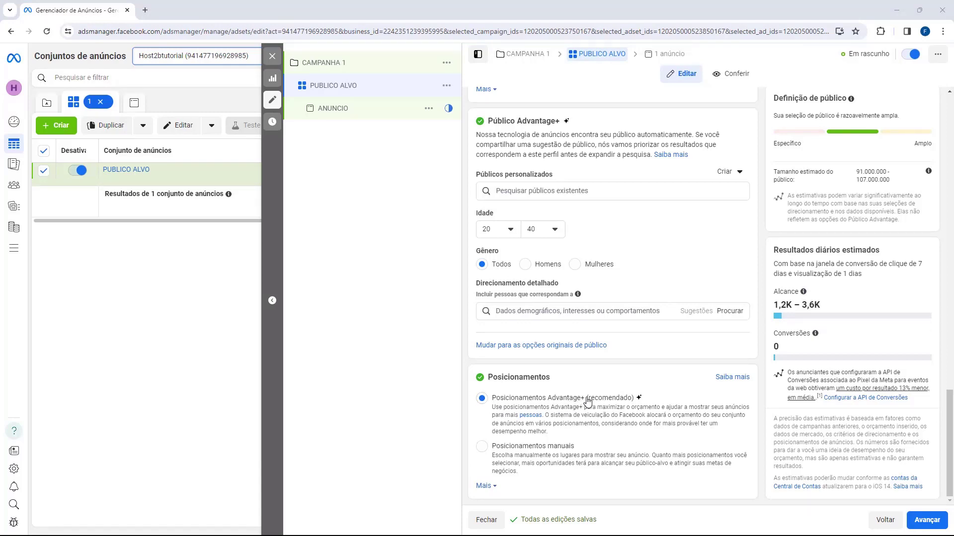
Switch the ad set to Posicionamentos manuais and check the device options, keeping Todos os dispositivos
left_click(482, 447)
scroll(479, 422, "down", 2)
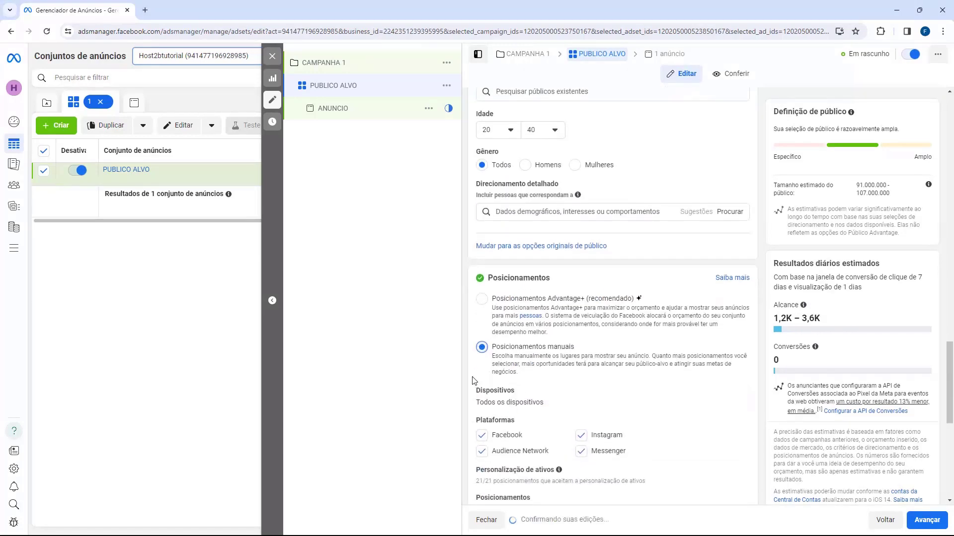
scroll(473, 381, "down", 2)
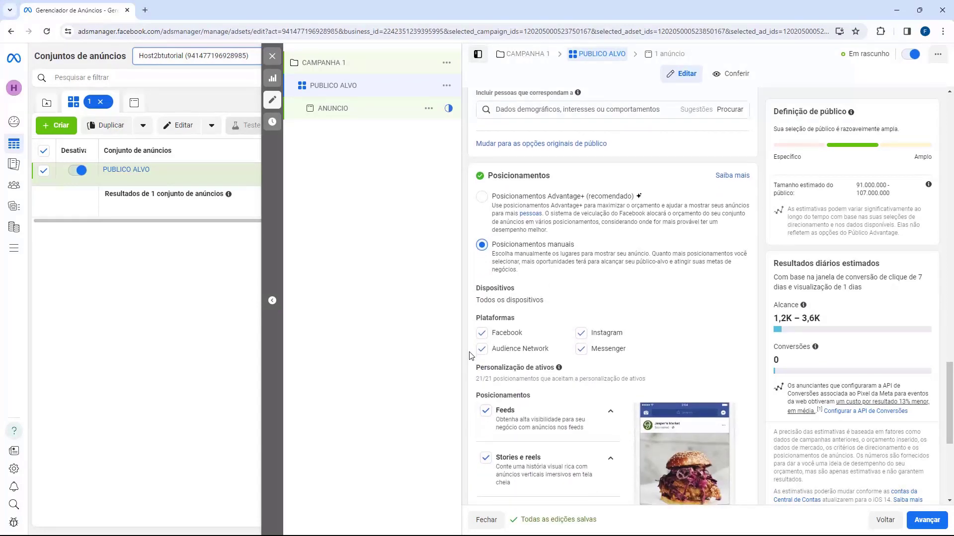
scroll(472, 357, "down", 1)
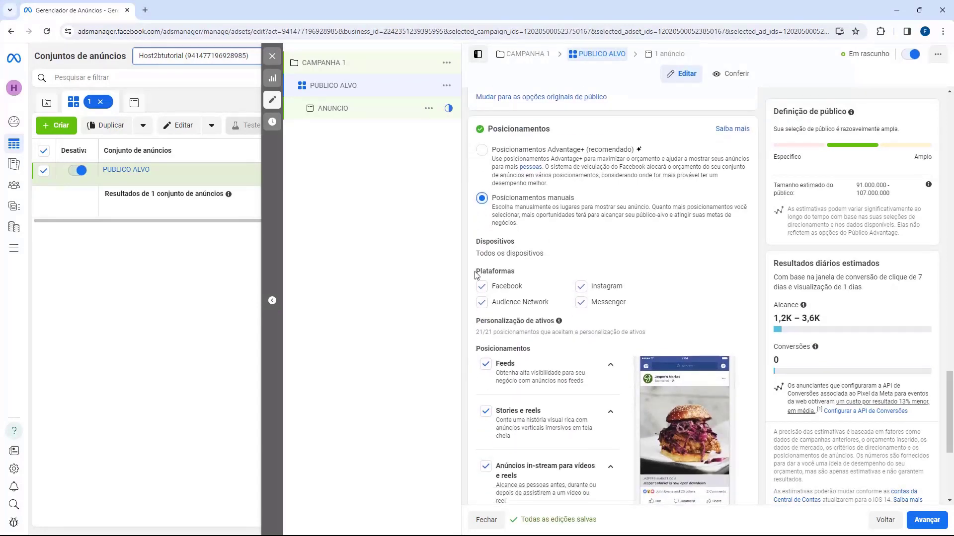
left_click(517, 252)
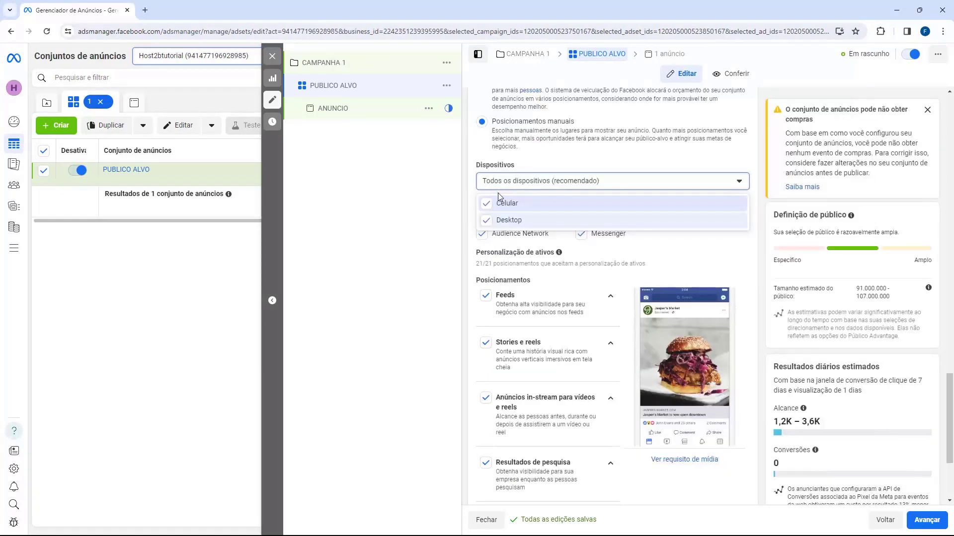
left_click(537, 184)
Exclude Messenger and Audience Network from the placement platforms, keeping Facebook and Instagram
left_click_drag(477, 209, 519, 208)
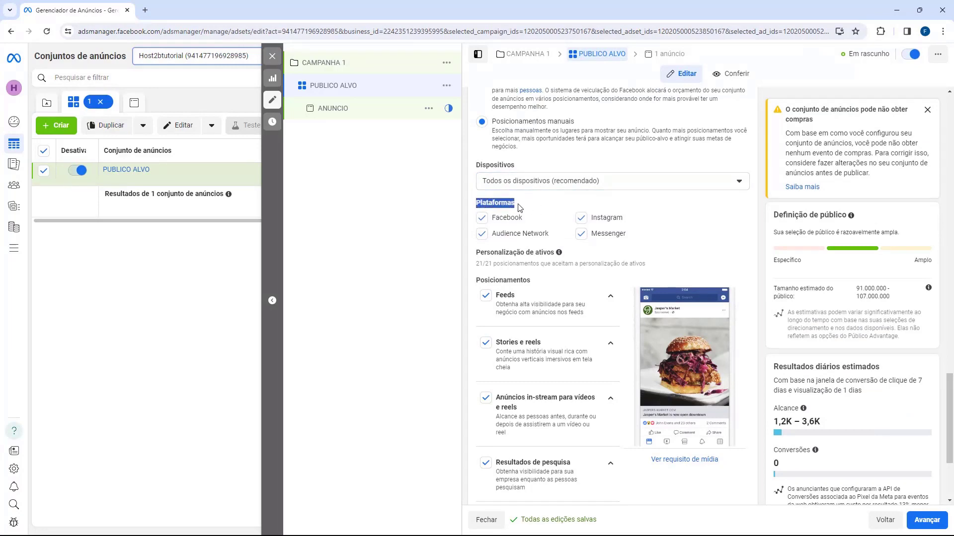
left_click(489, 221)
left_click(580, 238)
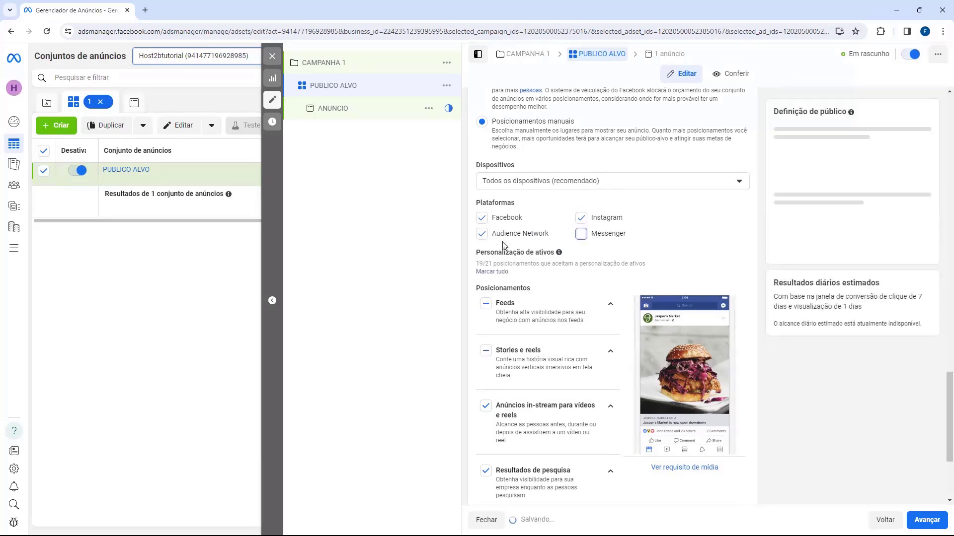
left_click(502, 236)
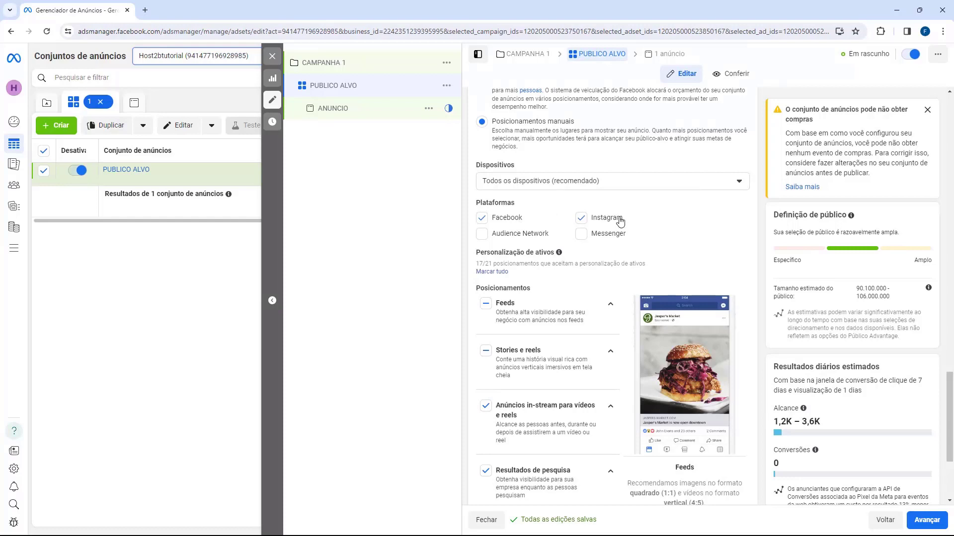
Examine the manual placement categories, including the individual placements under Feeds
scroll(453, 209, "down", 1)
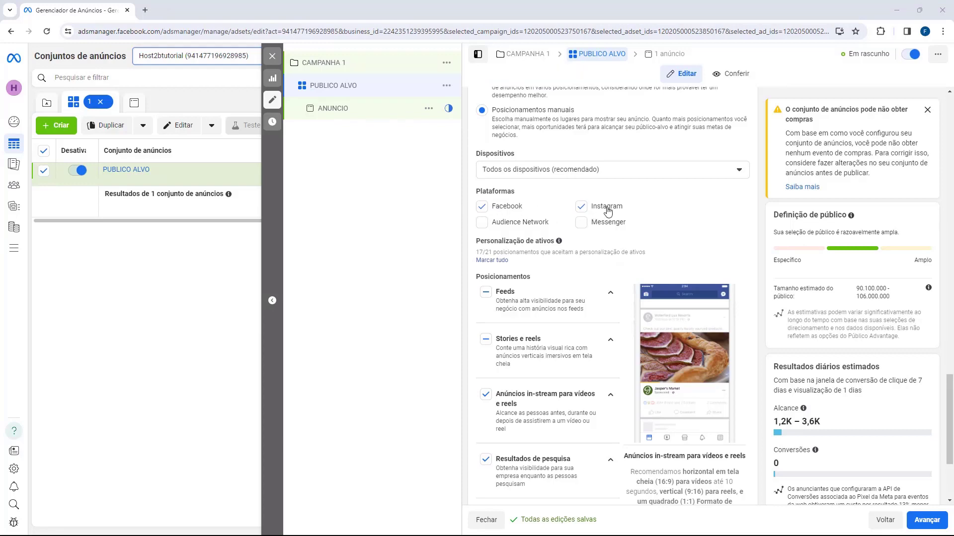
scroll(608, 211, "up", 1)
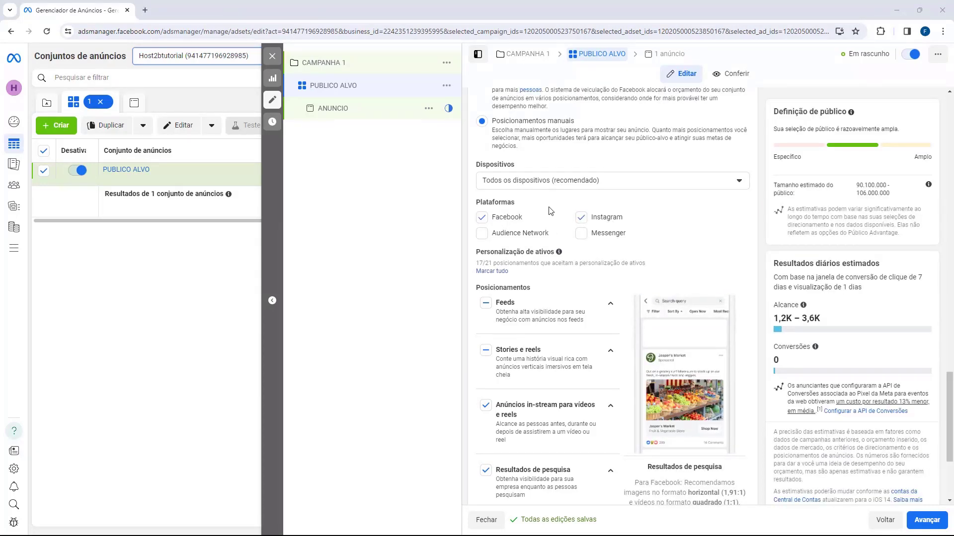
scroll(551, 211, "down", 2)
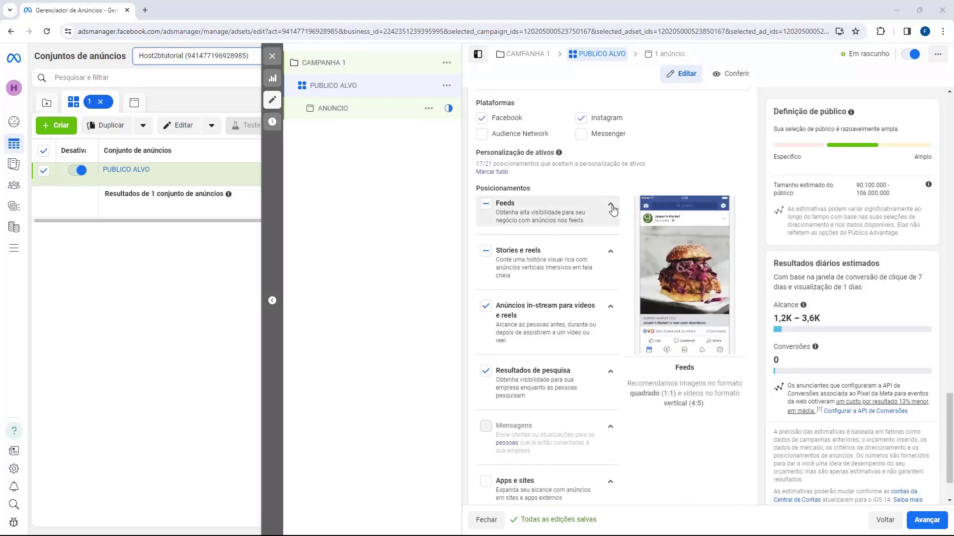
left_click(612, 207)
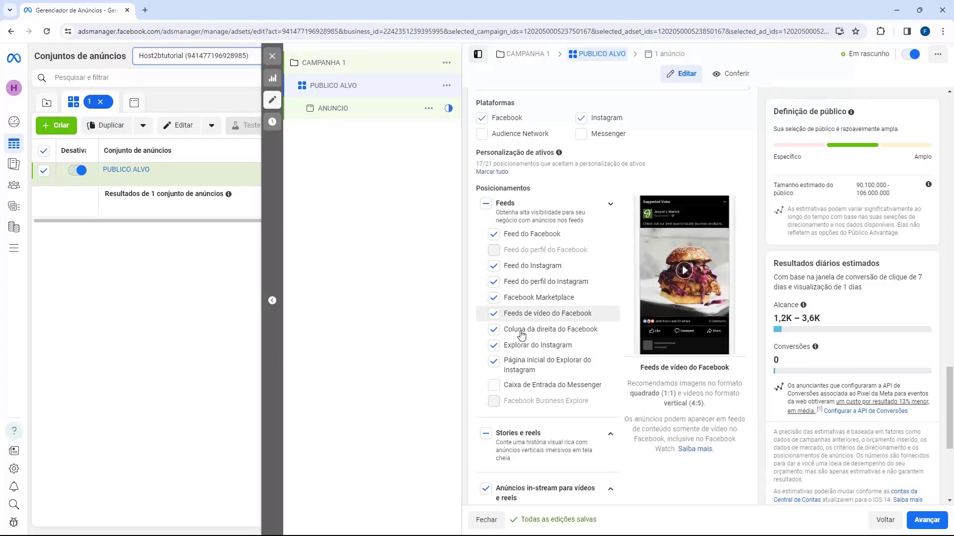
left_click(607, 207)
scroll(606, 207, "up", 2)
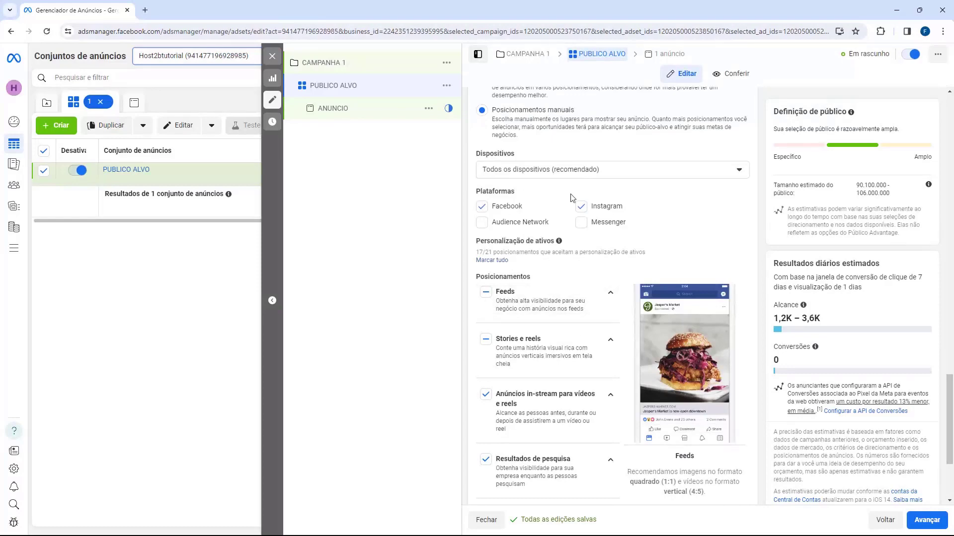
scroll(579, 251, "down", 1)
scroll(579, 251, "down", 2)
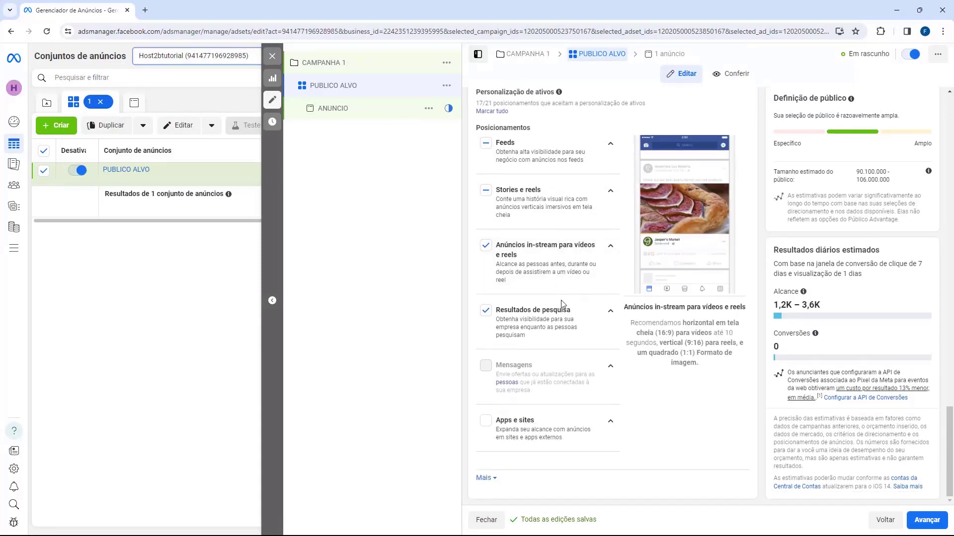
Review the ad set's placements, age, gender, detailed targeting, budget and schedule settings
scroll(571, 278, "up", 9)
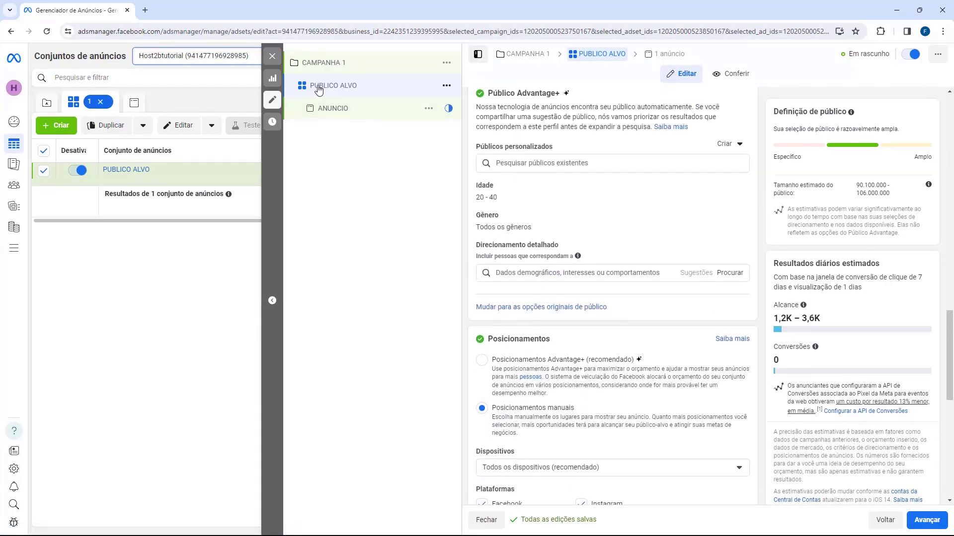
scroll(571, 348, "down", 6)
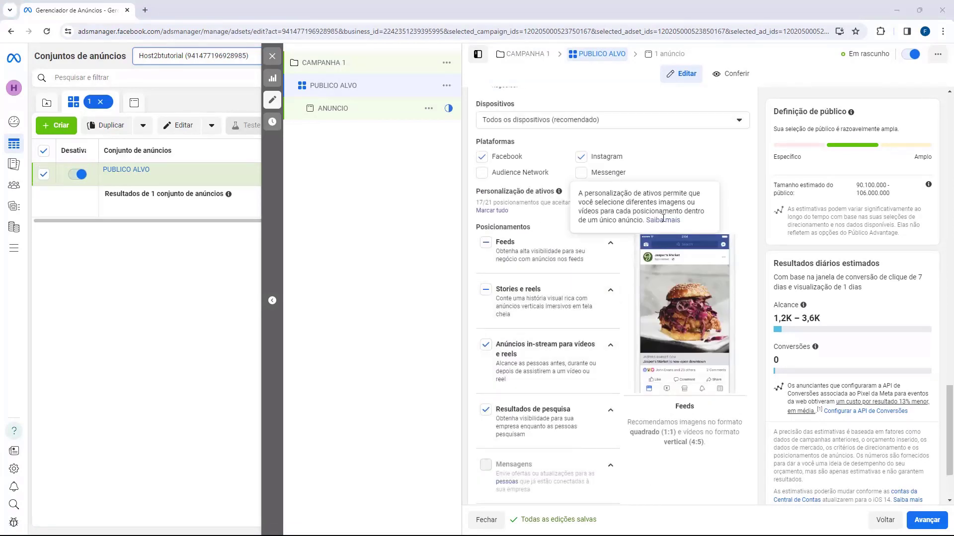
scroll(547, 348, "up", 2)
scroll(543, 344, "up", 1)
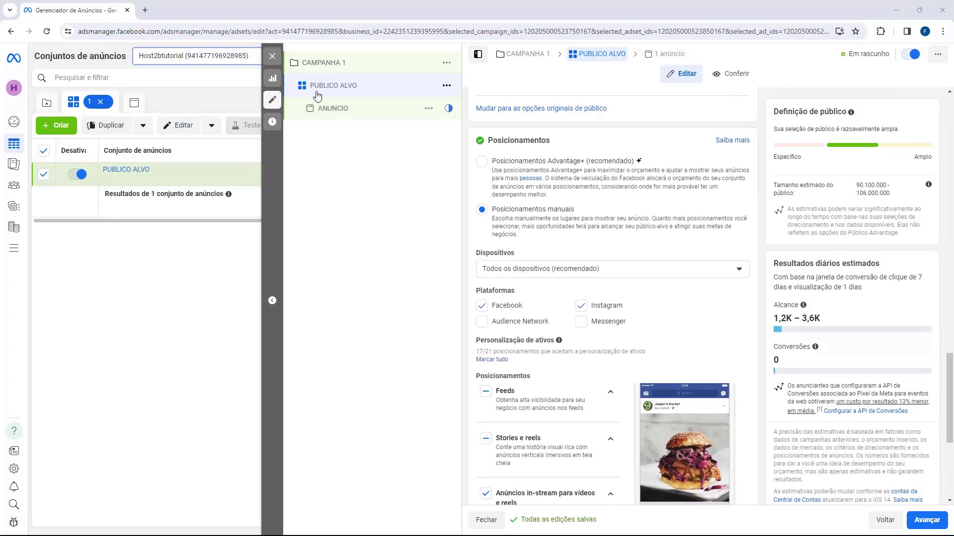
scroll(591, 357, "up", 6)
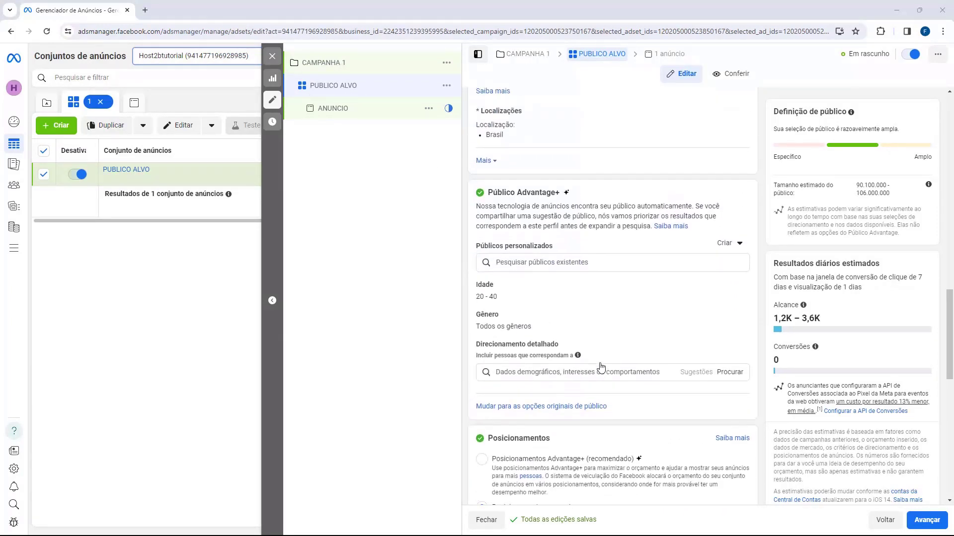
left_click_drag(476, 345, 543, 348)
left_click(480, 354)
left_click_drag(474, 349, 536, 349)
left_click(535, 349)
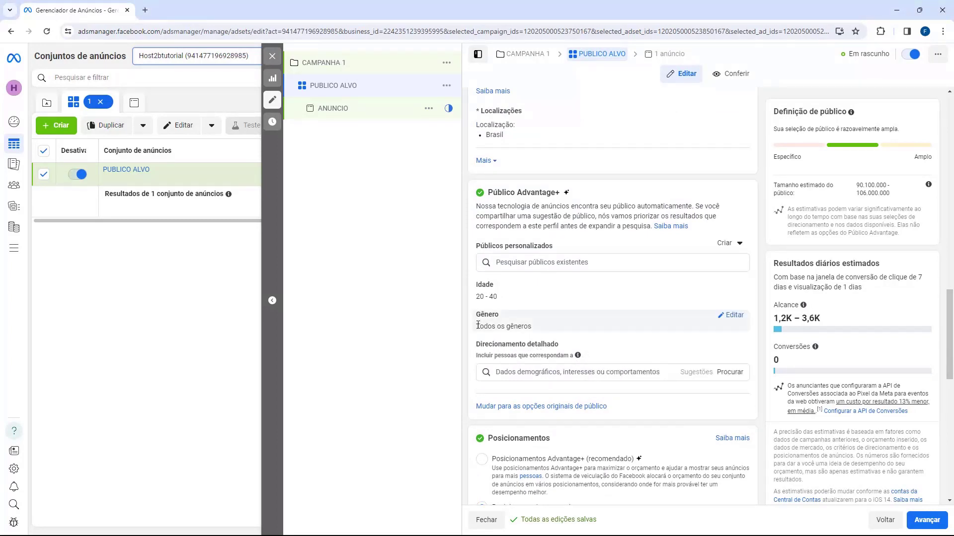
scroll(575, 334, "up", 7)
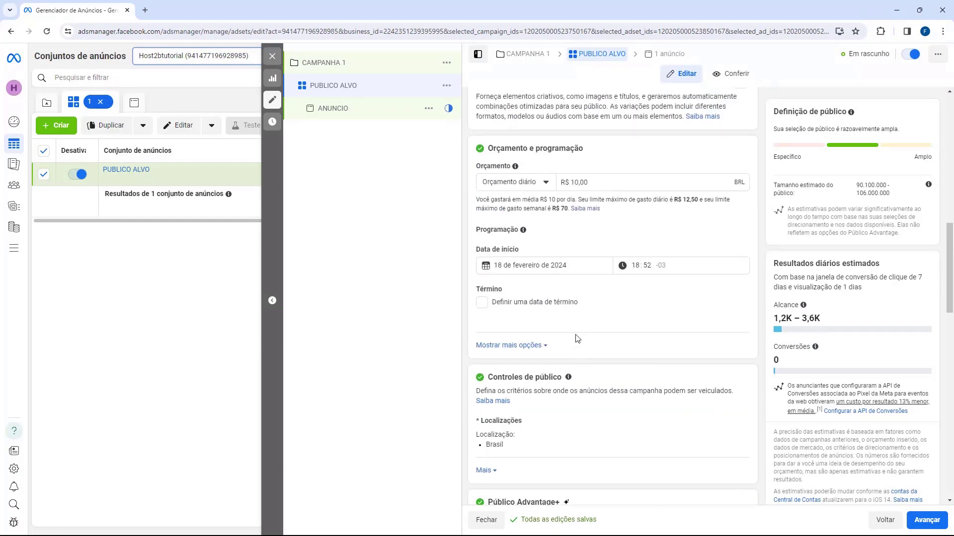
scroll(577, 340, "down", 4)
scroll(577, 340, "down", 5)
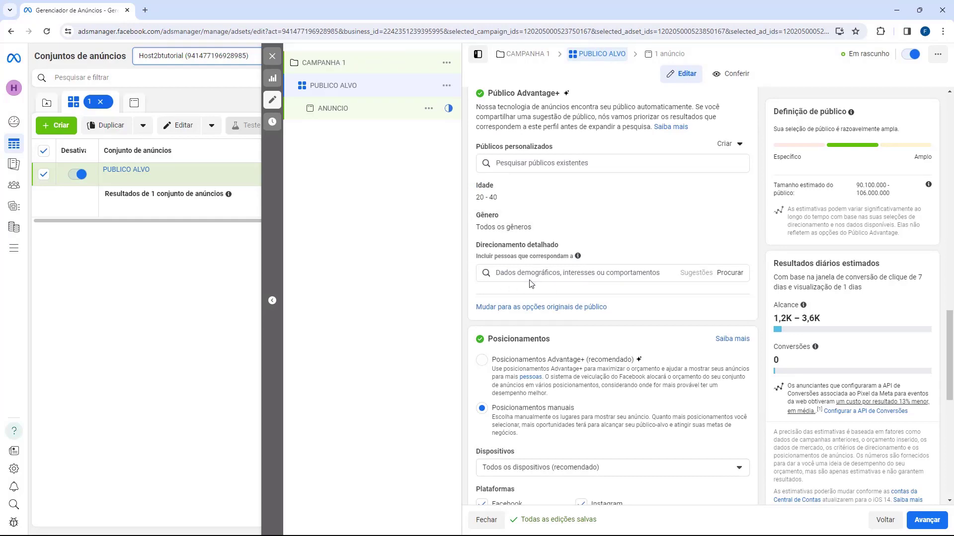
left_click(504, 272)
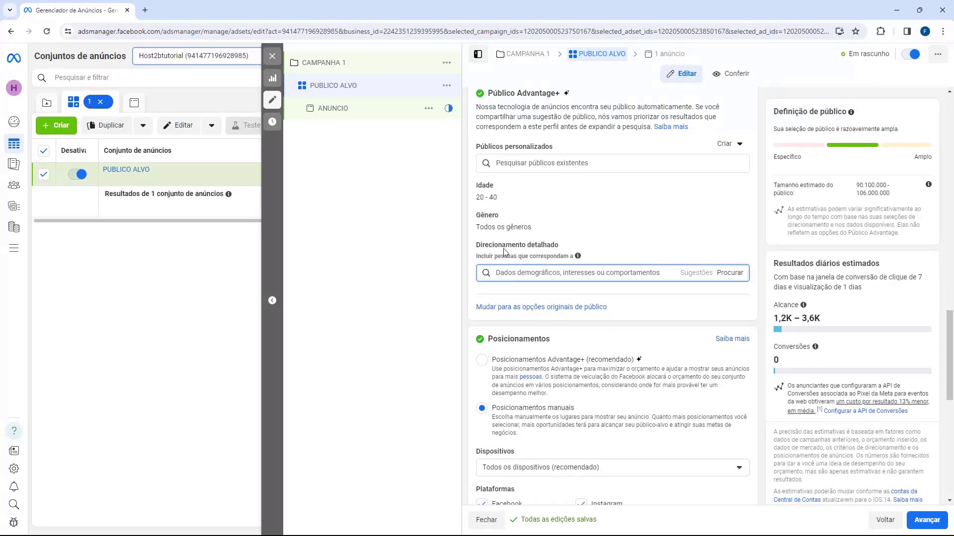
Rename the ad set from PUBLICO ALVO to [MARKETING] [20-40] [TODOS]
scroll(532, 308, "up", 20)
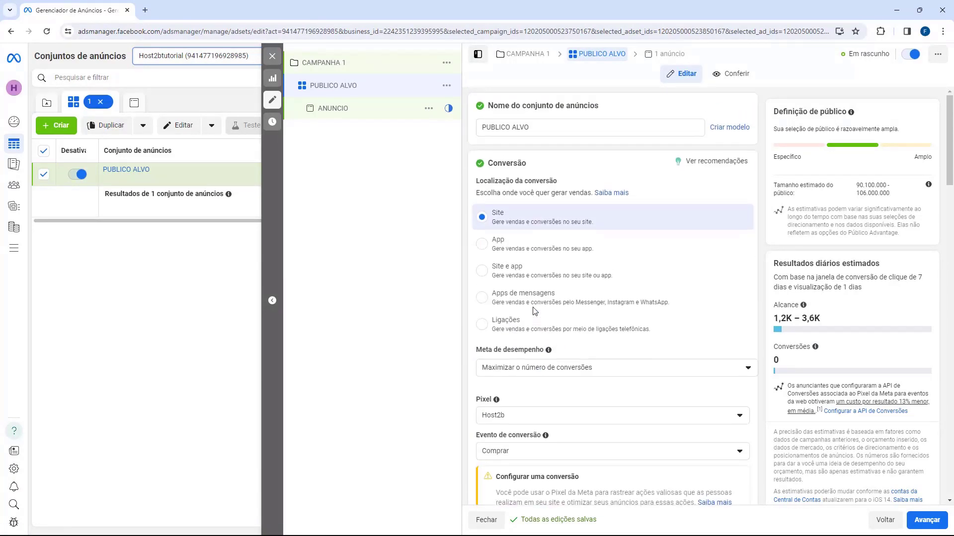
left_click_drag(530, 127, 470, 132)
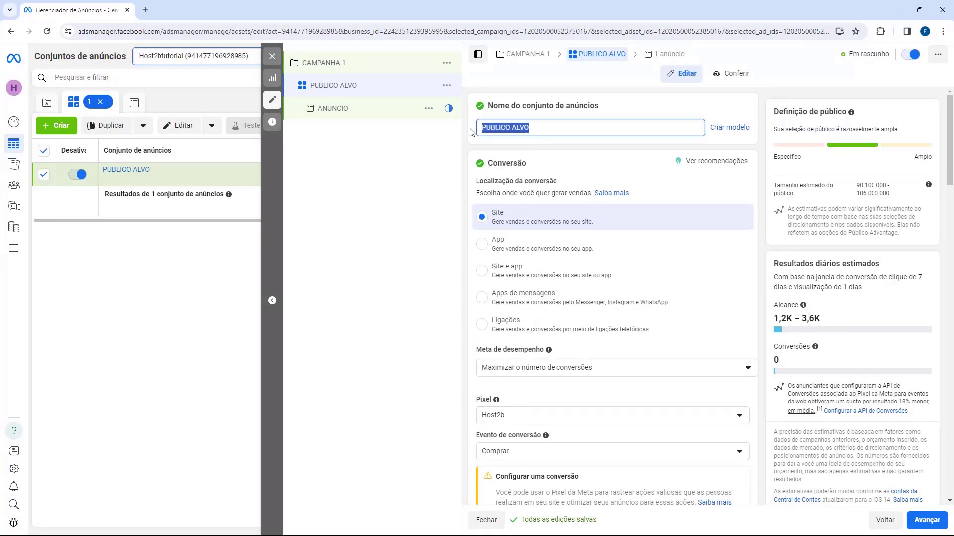
type("`")
key("BackSpace")
type("[")
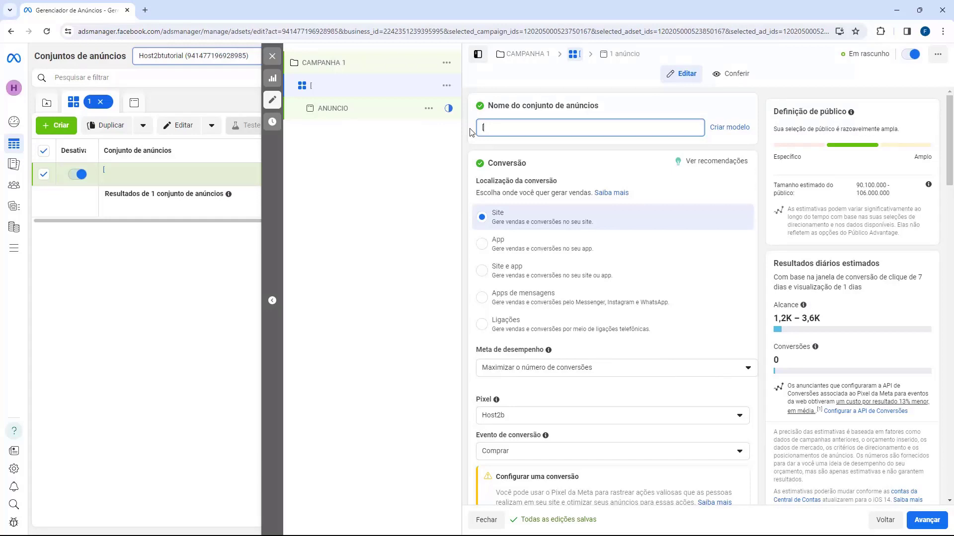
type("MARKETING")
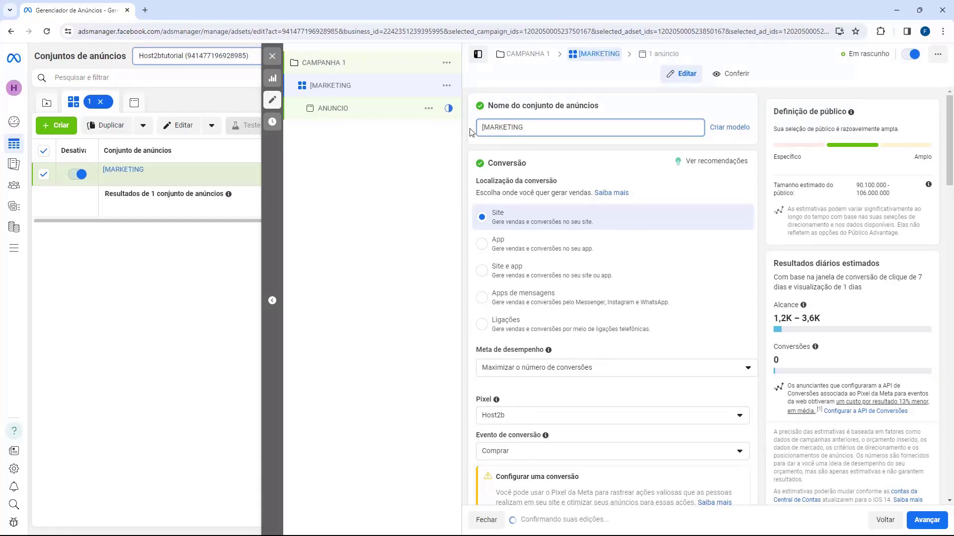
type("]")
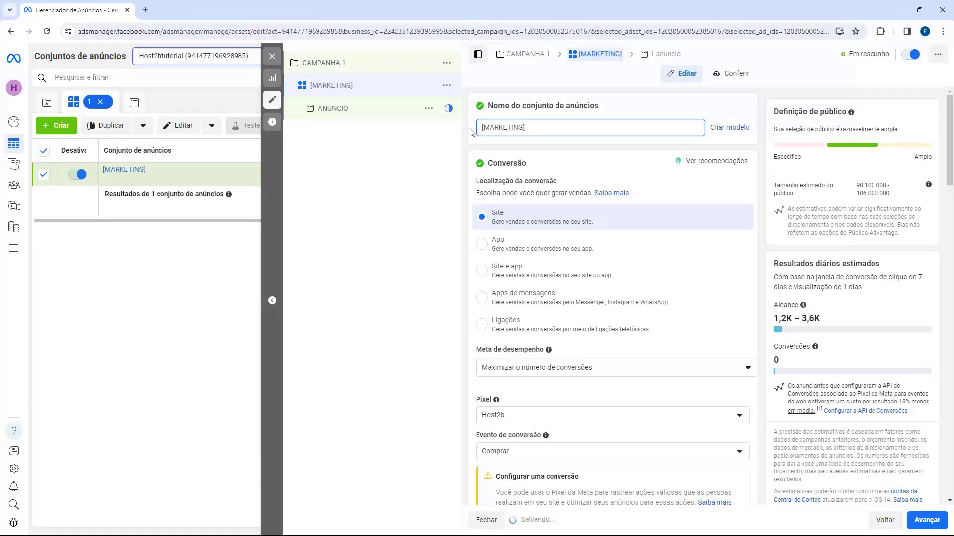
type(" [20-40")
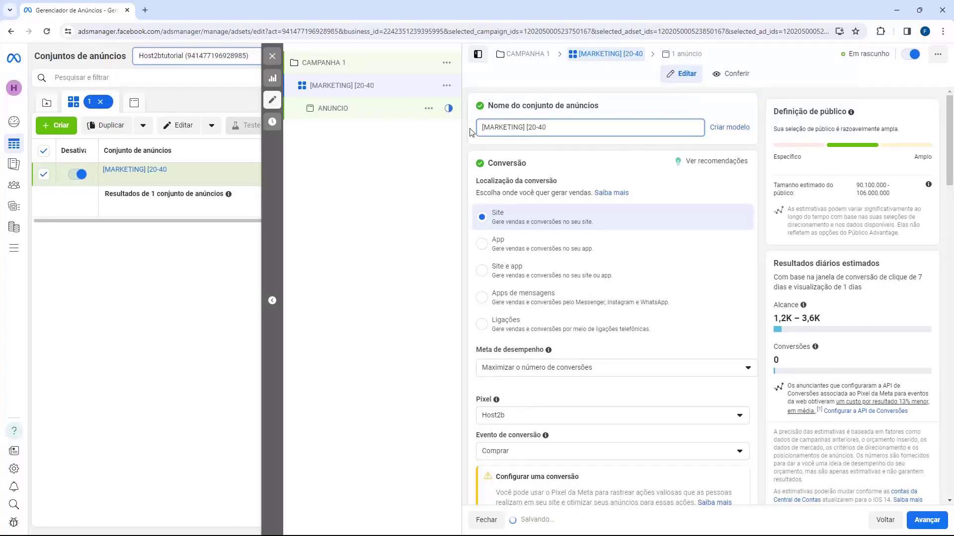
type("] [")
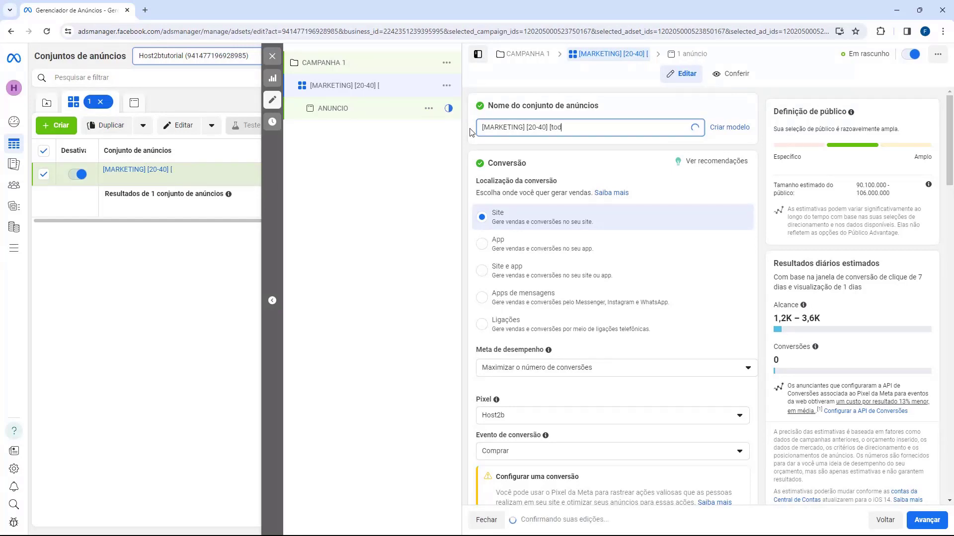
type("TODOS")
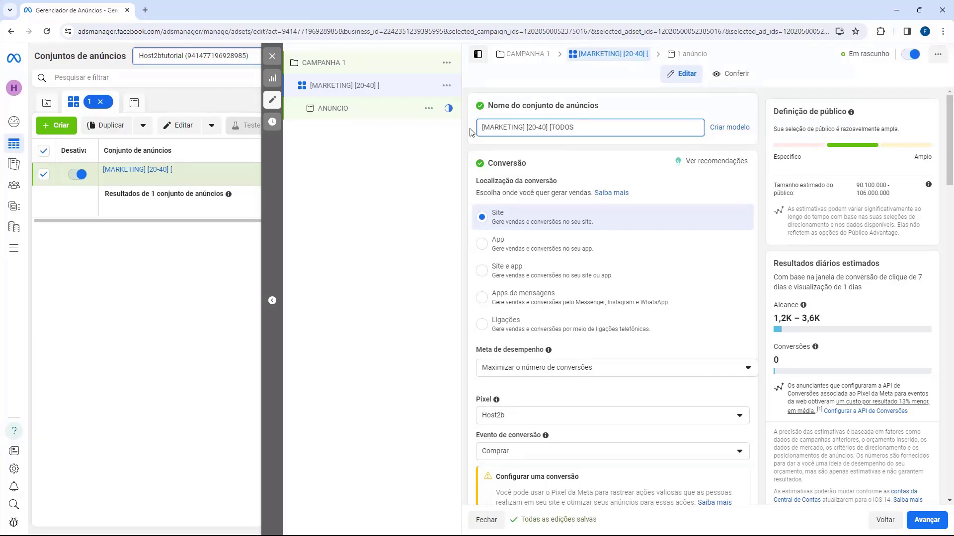
key("BackSpace")
key("BackSpace")
key("BackSpace")
key("BackSpace")
key("BackSpace")
type("M")
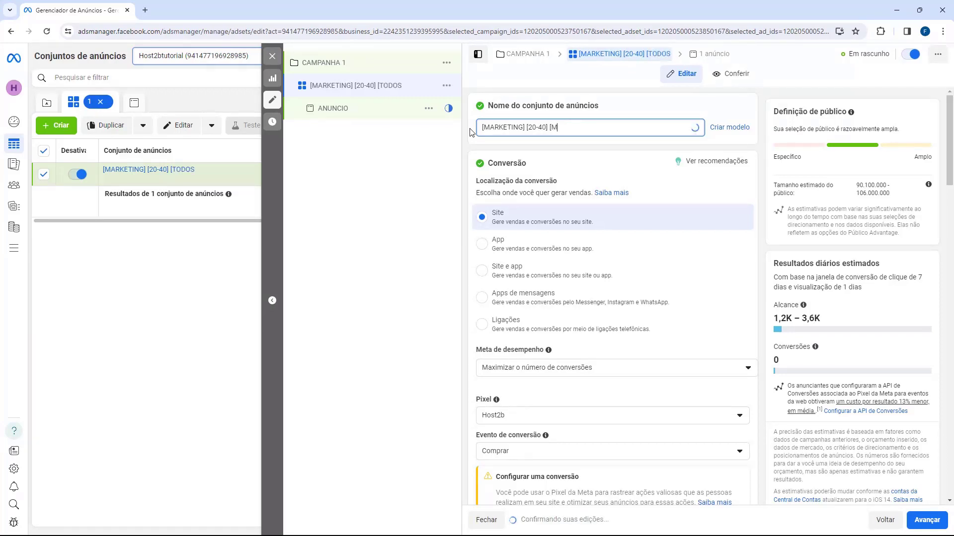
type("ASC")
key("BackSpace")
key("BackSpace")
key("BackSpace")
key("BackSpace")
key("BackSpace")
key("BackSpace")
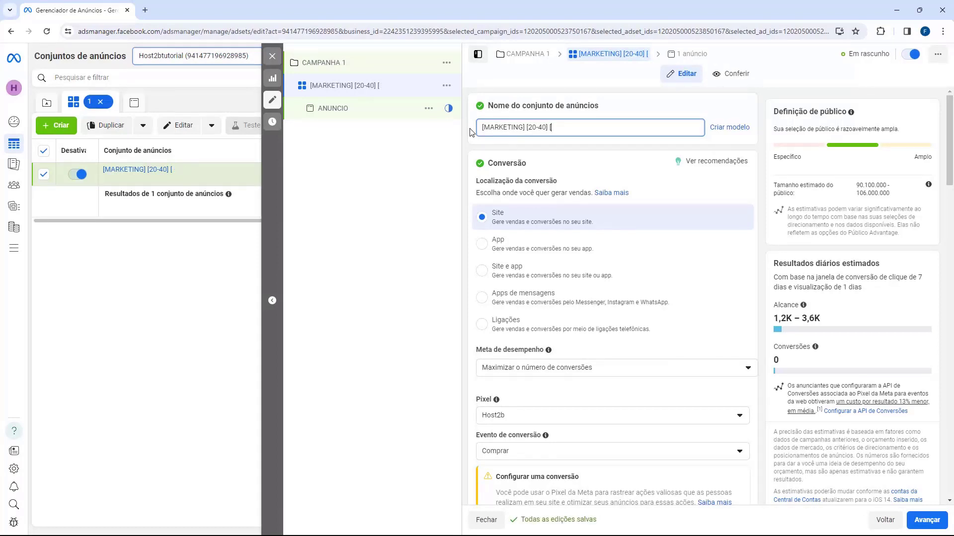
type("TODOS]")
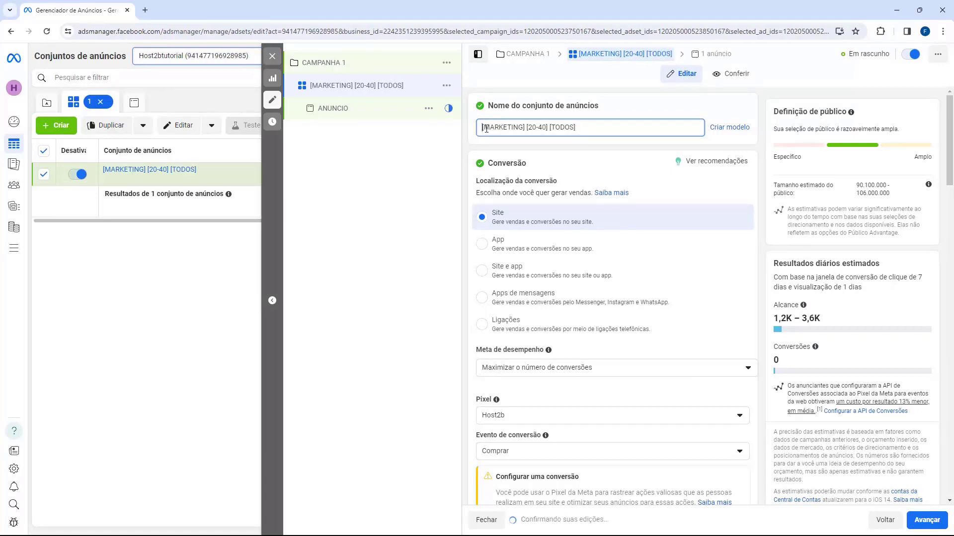
left_click_drag(486, 129, 571, 129)
left_click(533, 128)
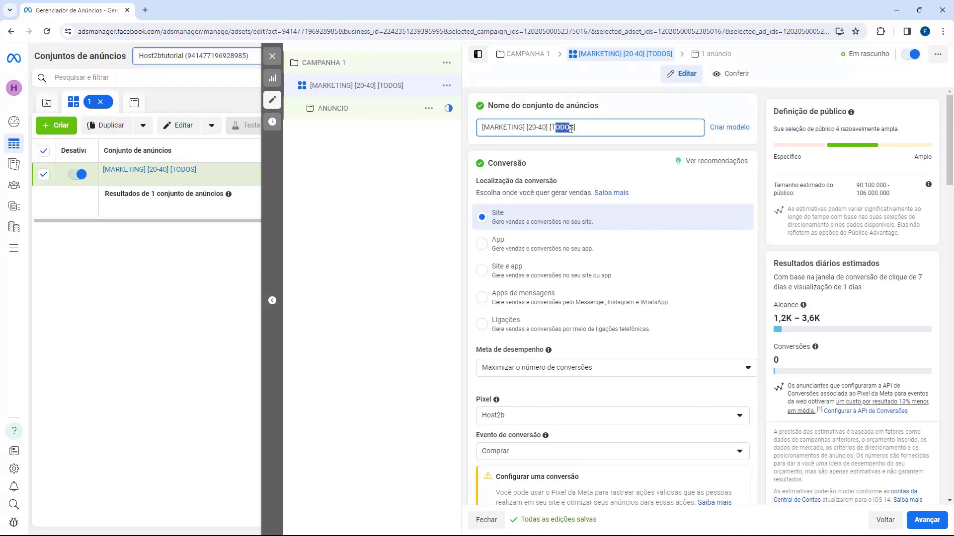
left_click(415, 151)
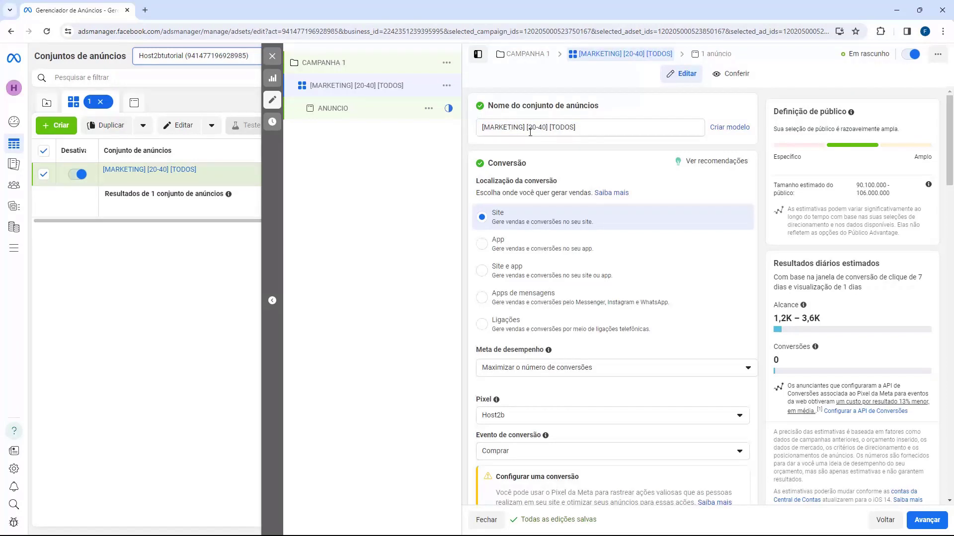
left_click(556, 132)
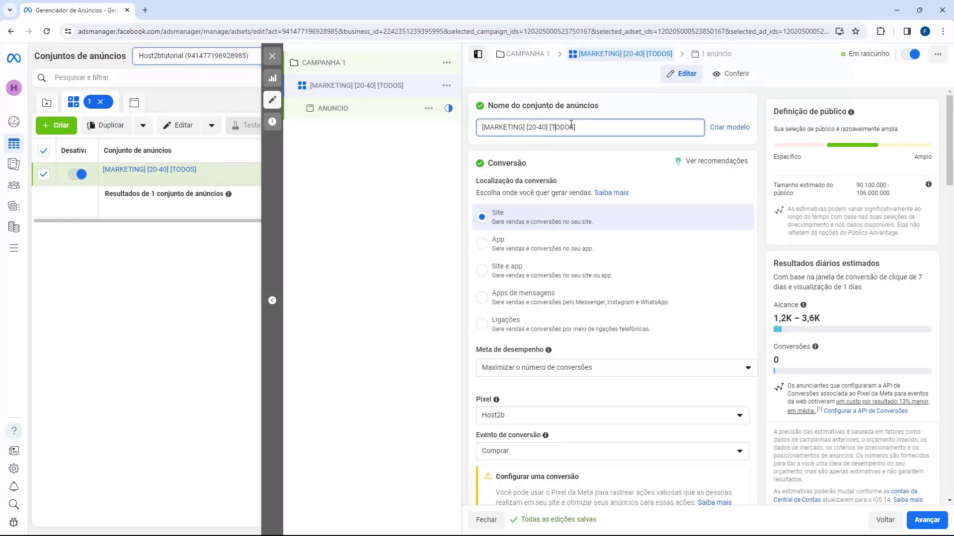
left_click(338, 114)
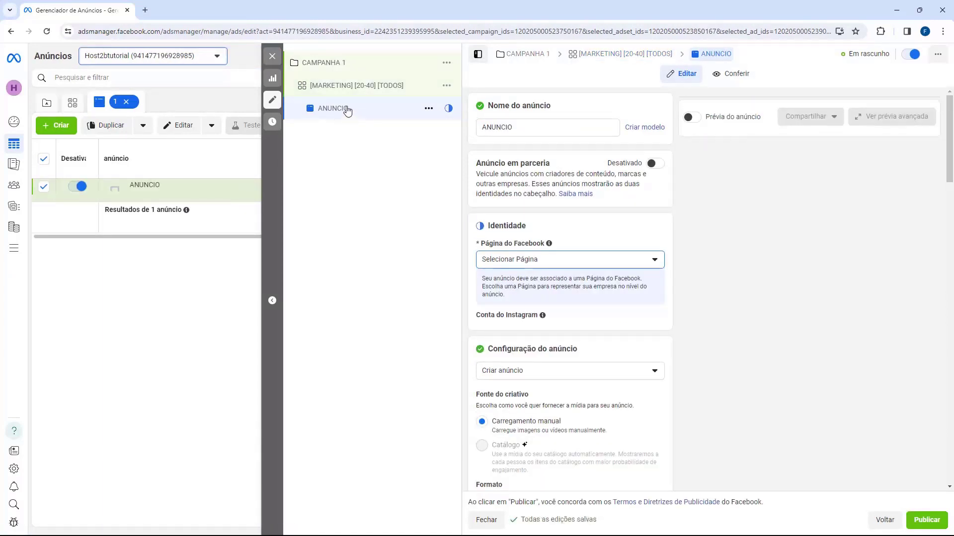
left_click(322, 94)
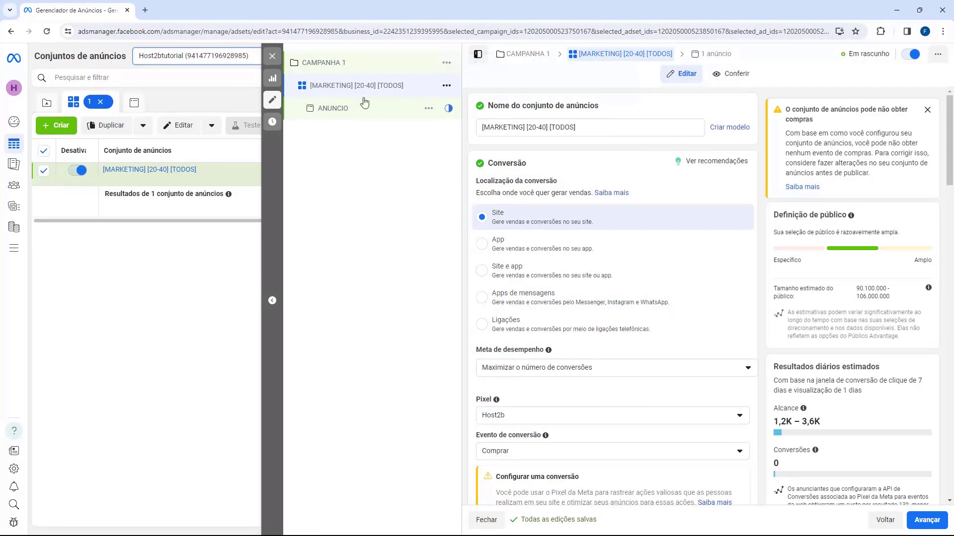
left_click(446, 87)
left_click(462, 136)
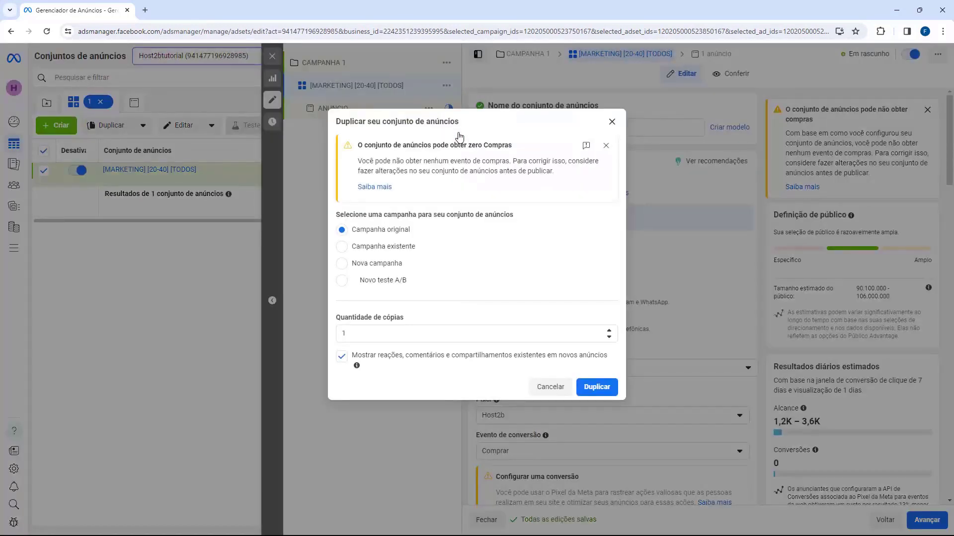
left_click(612, 121)
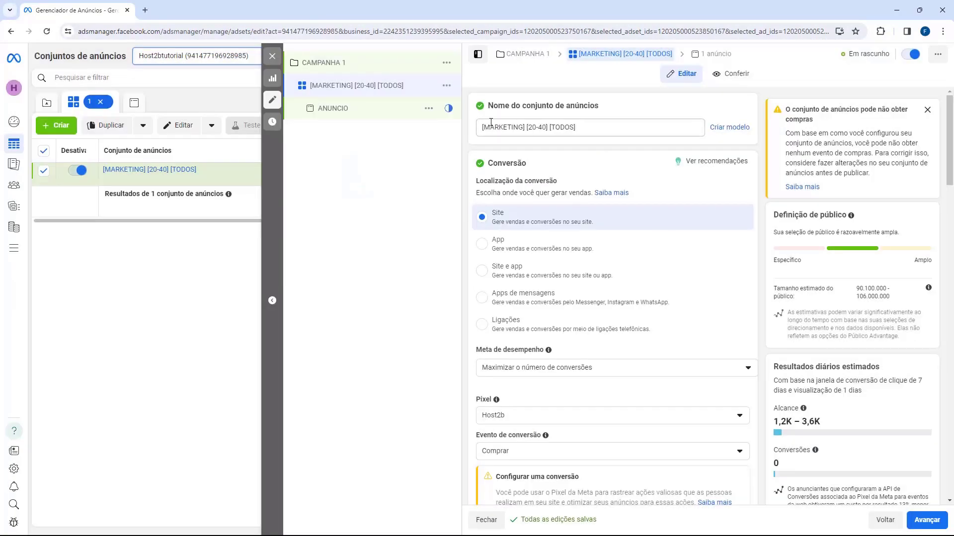
Make a quick duplicate of the ad set in CAMPANHA 1, and delete the copy after checking its settings
left_click(446, 86)
left_click(471, 122)
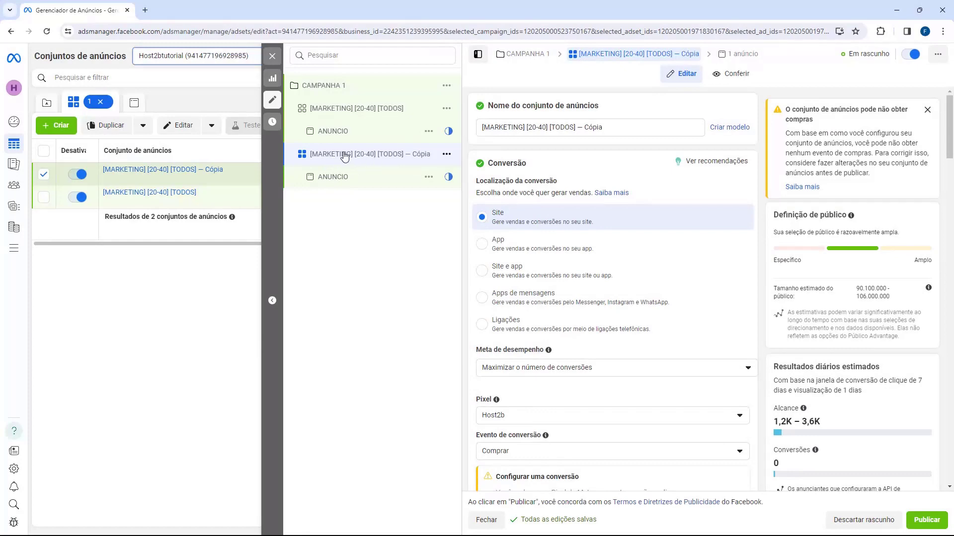
scroll(536, 267, "down", 15)
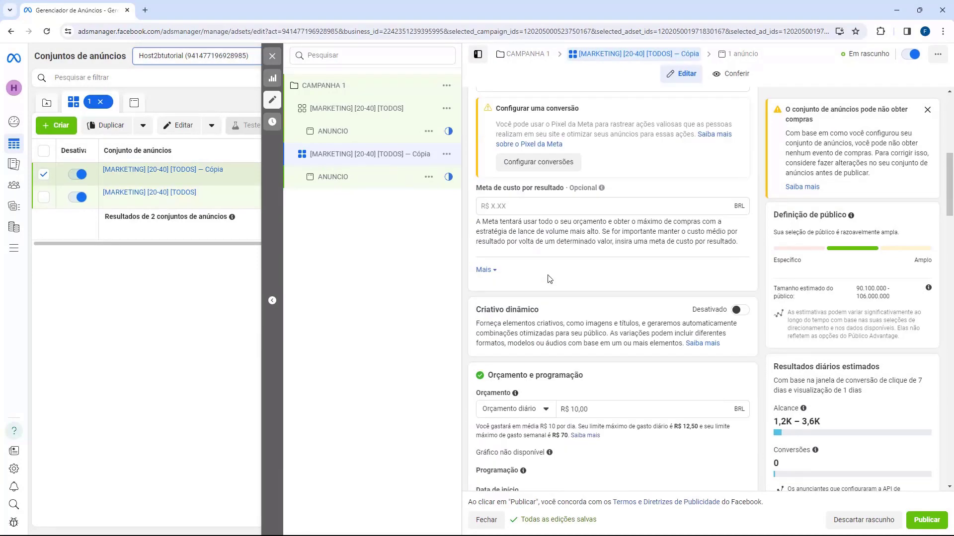
scroll(575, 310, "down", 2)
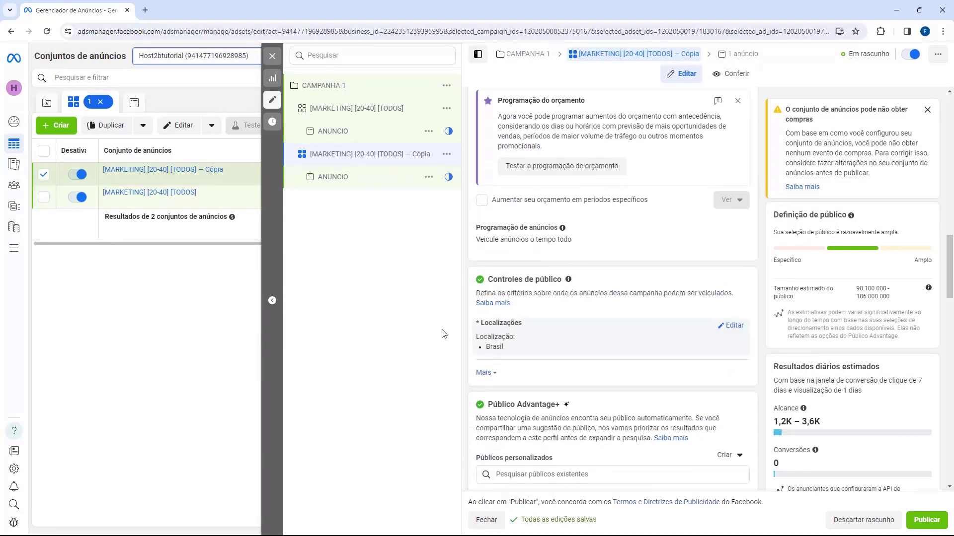
left_click(444, 154)
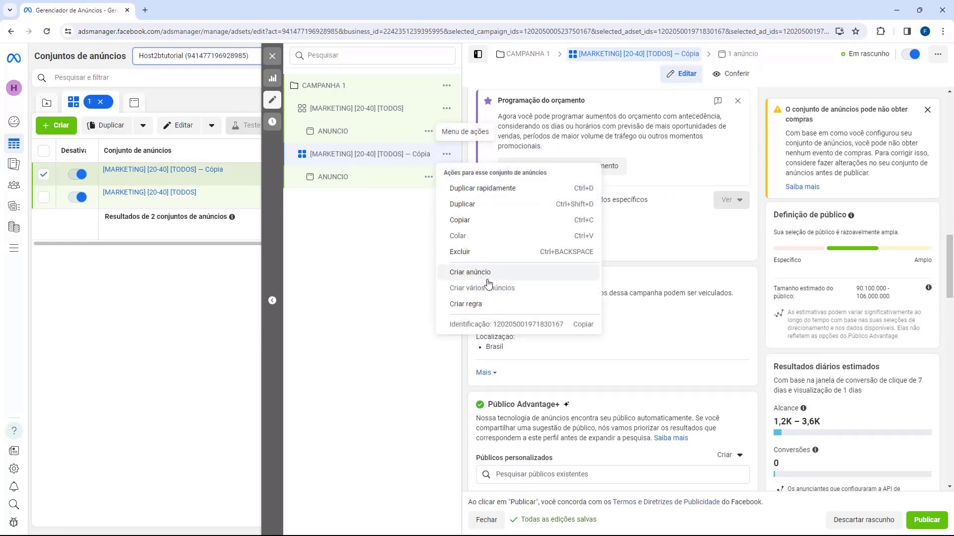
left_click(457, 252)
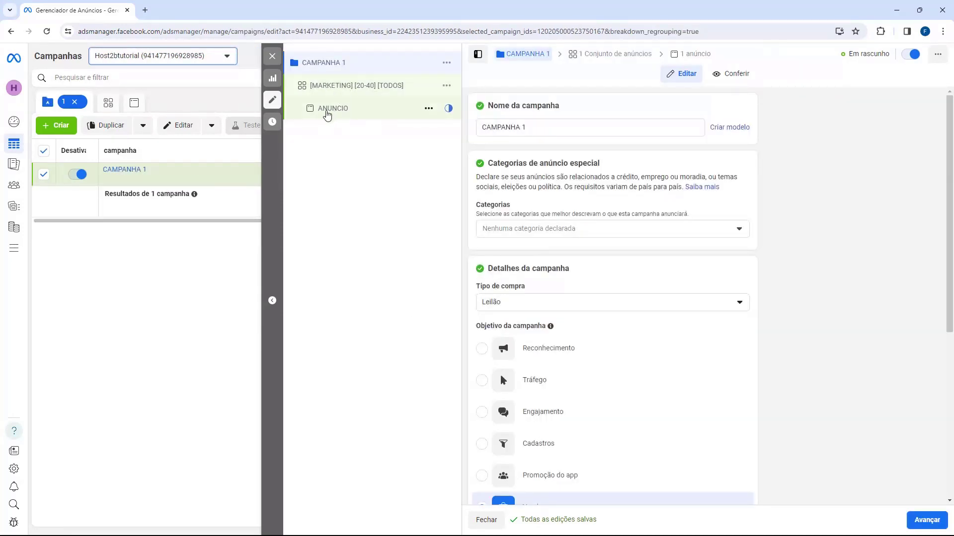
Open the ad under the [MARKETING] [20-40] [TODOS] ad set and rename it ANUNCIO 1
left_click(342, 113)
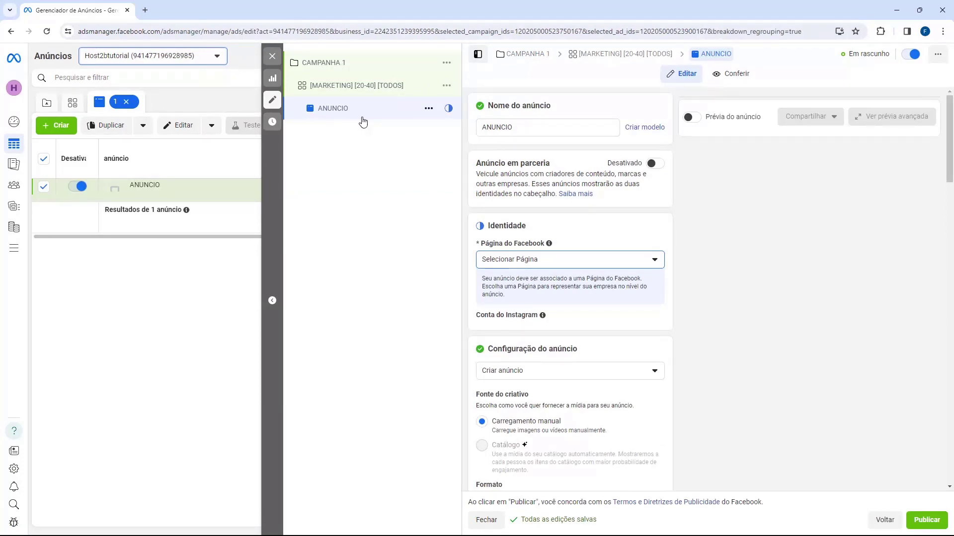
left_click(514, 129)
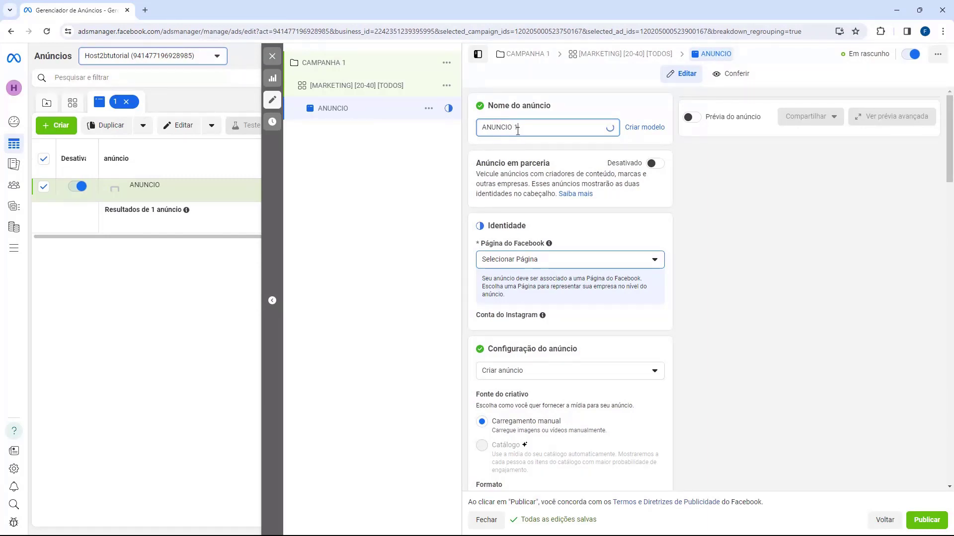
left_click_drag(512, 131, 478, 131)
type("as")
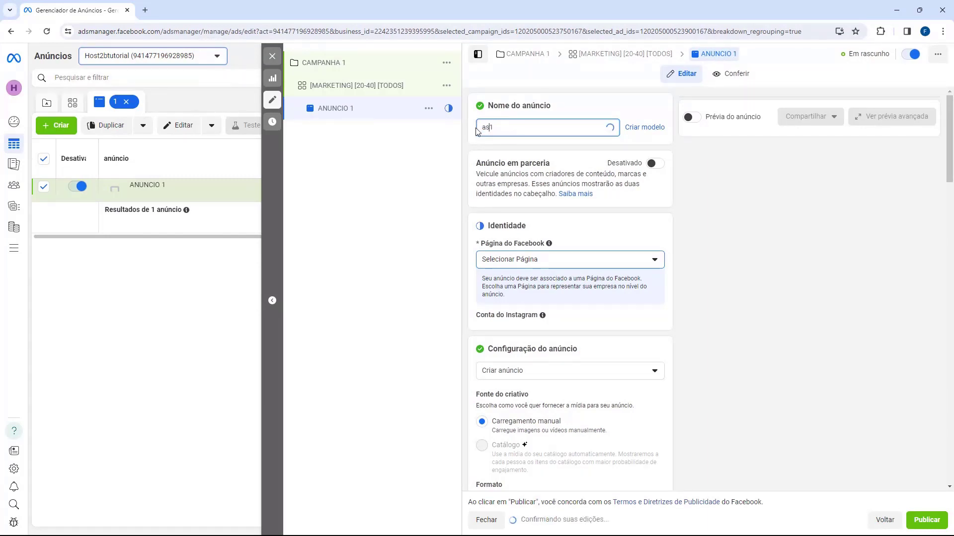
key("BackSpace")
key("BackSpace")
type("ADS 1")
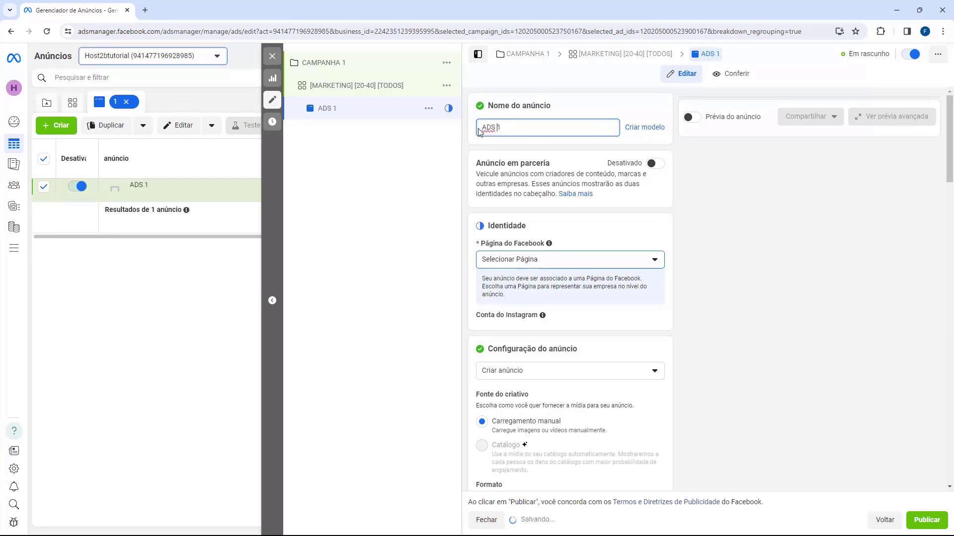
key("BackSpace")
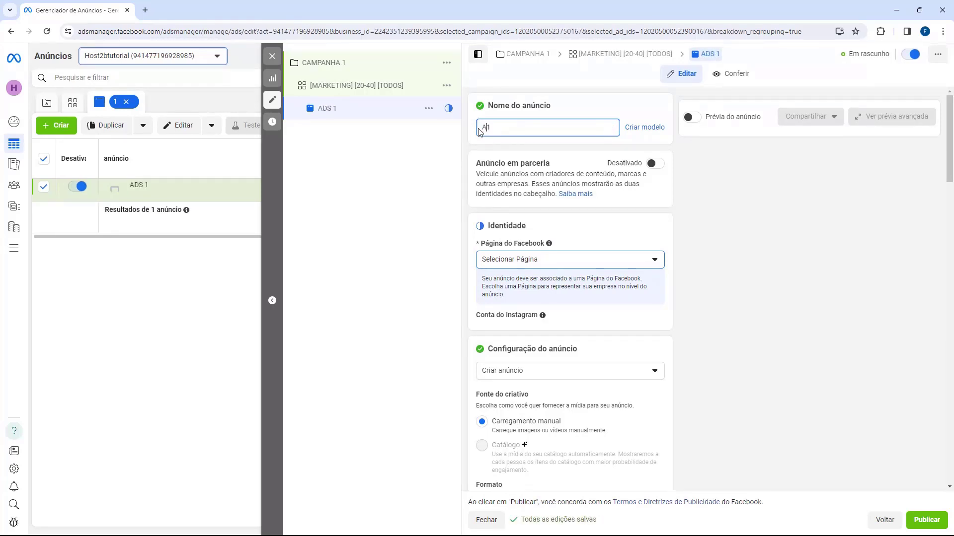
type("NUNCIO")
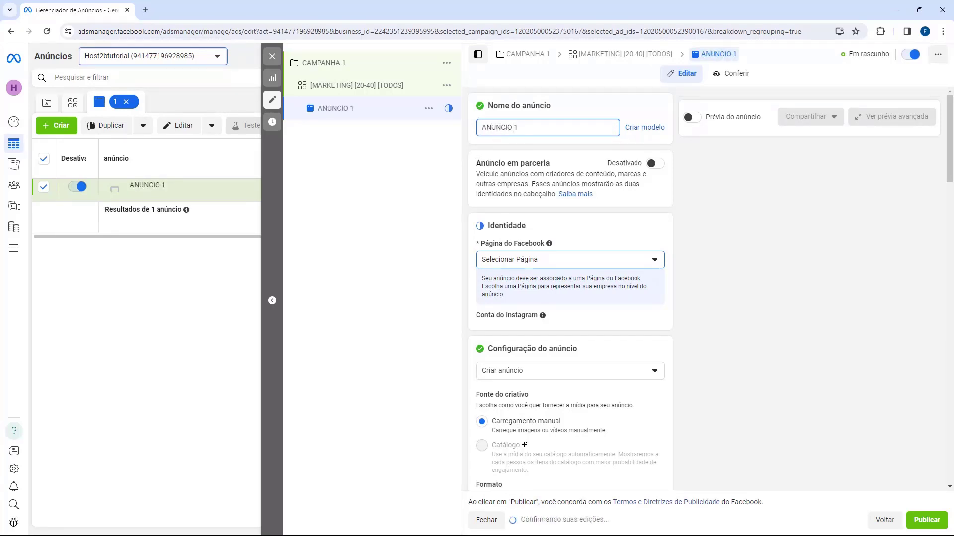
double_click(478, 162)
left_click(449, 230)
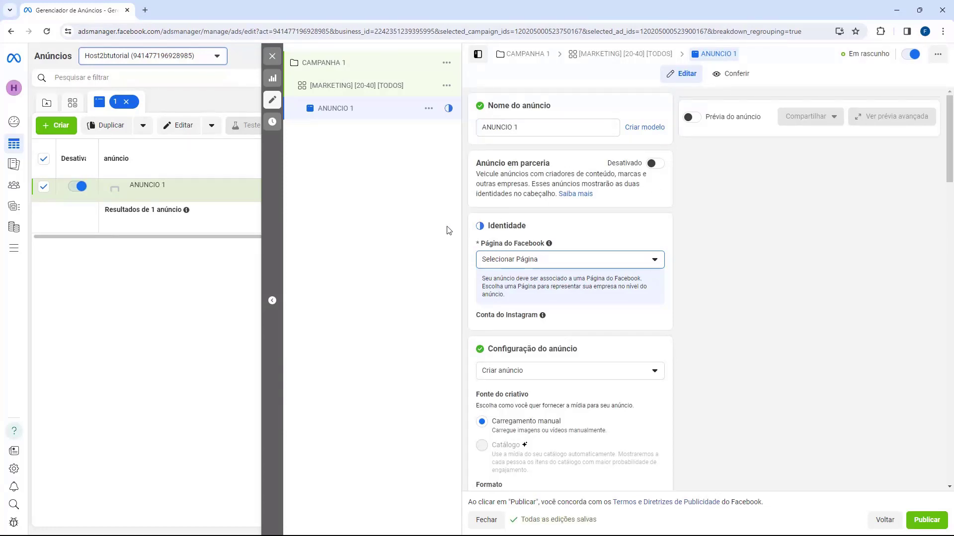
Set Host2btutorial from the Host2b pages as the ad's Facebook Page
left_click_drag(484, 246, 528, 247)
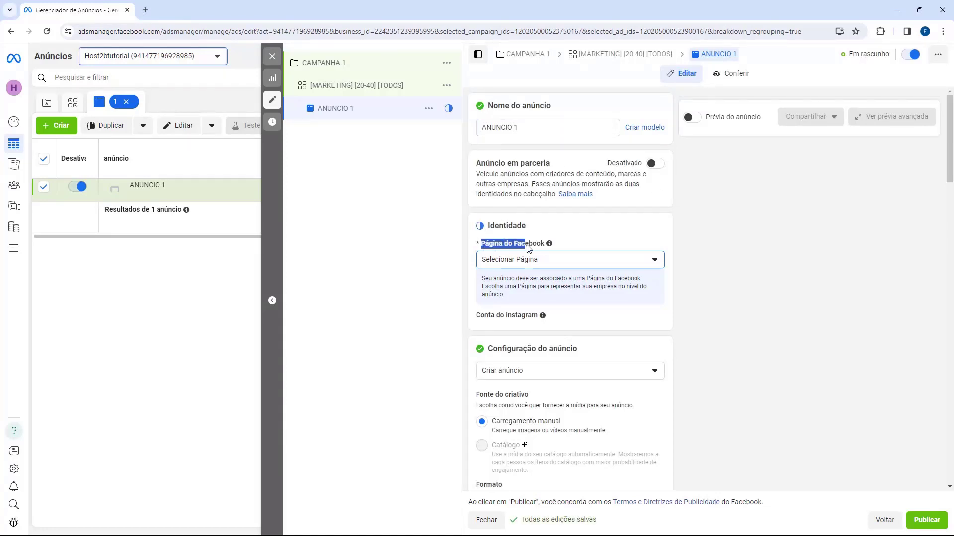
left_click(528, 248)
left_click(522, 259)
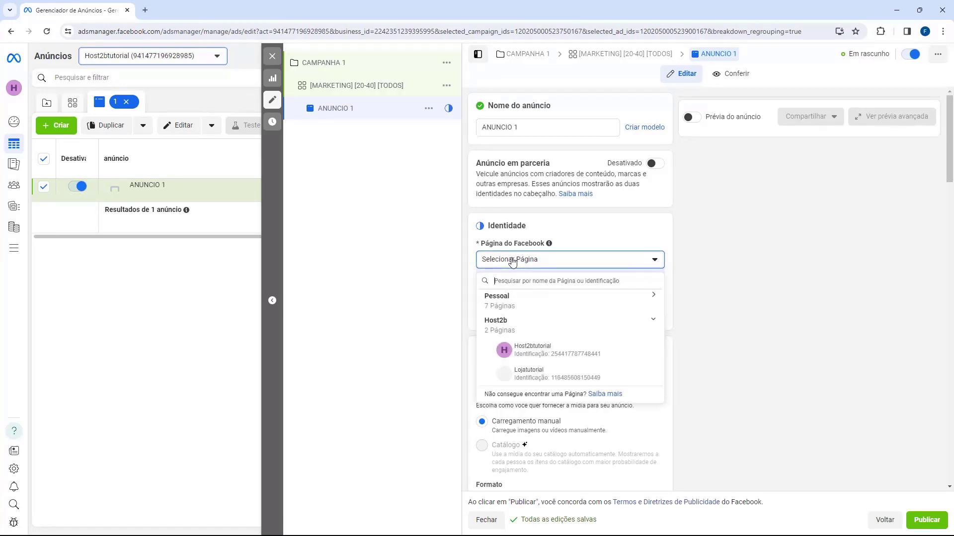
left_click(530, 351)
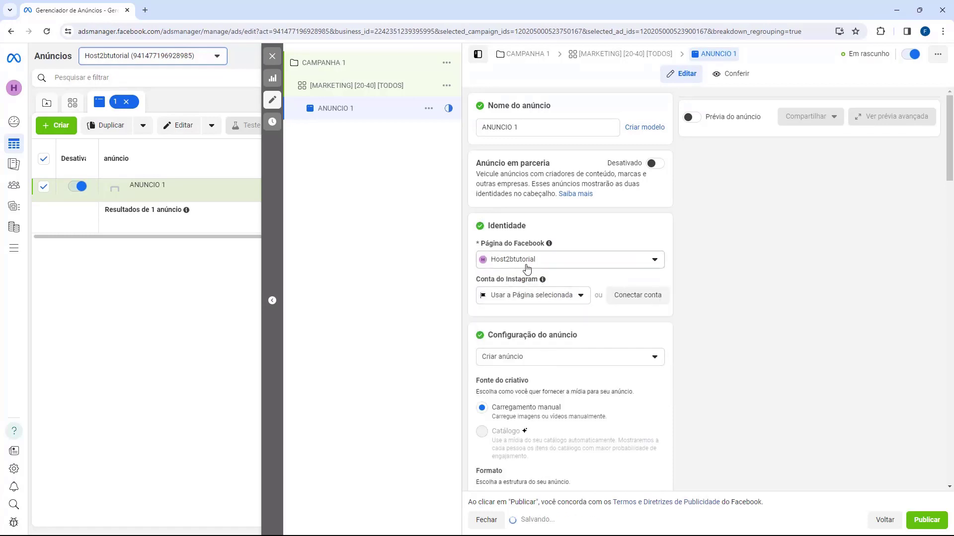
Set tutorial_host2b as the ad's Instagram account
left_click_drag(476, 279, 506, 283)
left_click(507, 284)
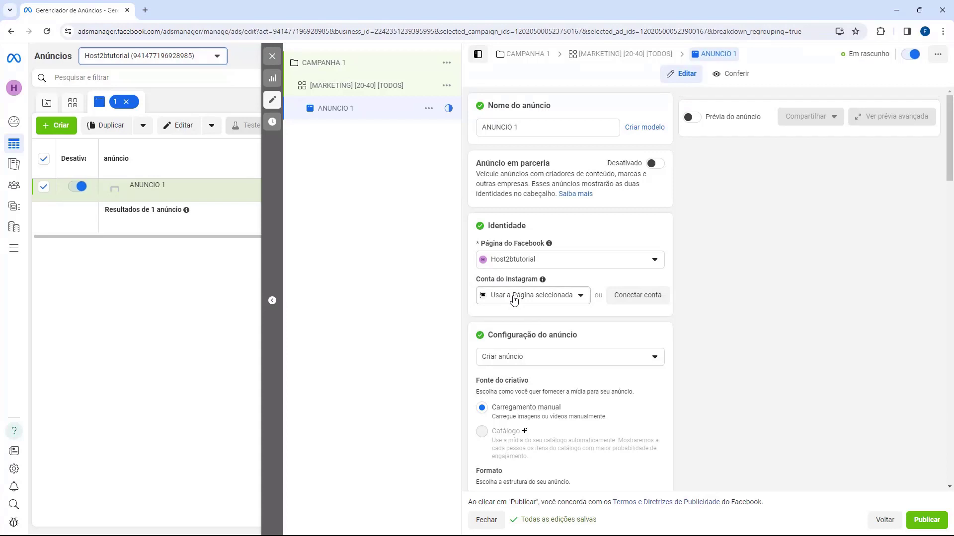
left_click(514, 300)
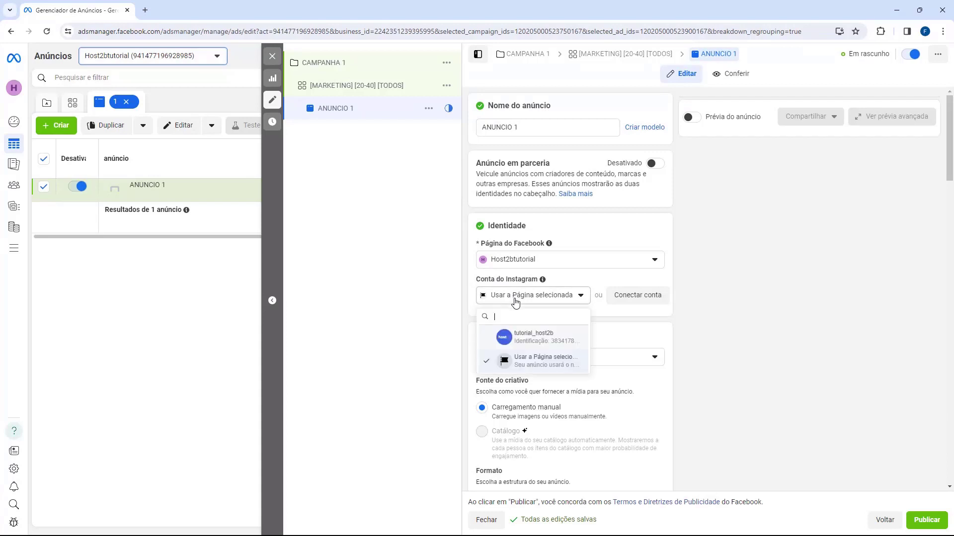
left_click(523, 337)
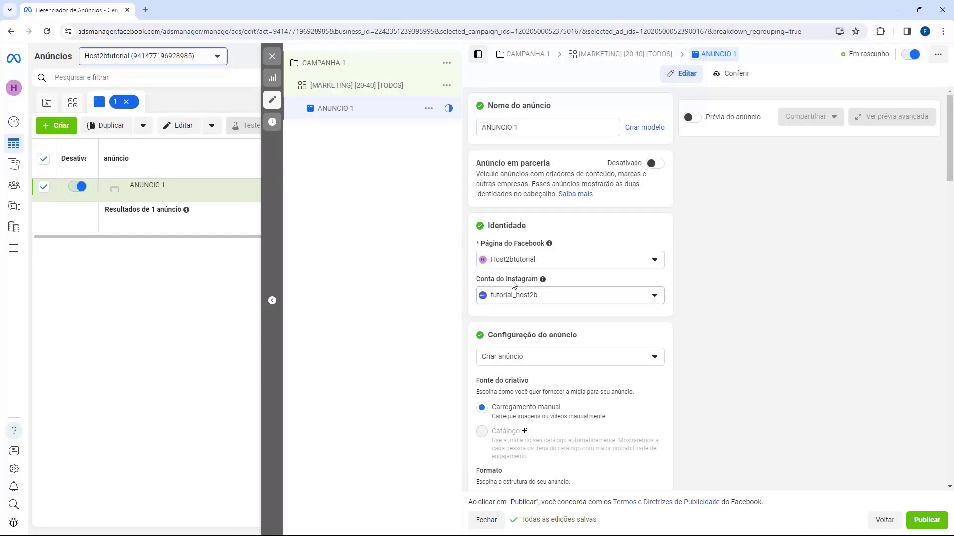
Try to set up the ad with Usar o modelo da Central de Criativos, and dismiss the template selection
scroll(514, 250, "down", 1)
scroll(514, 250, "down", 2)
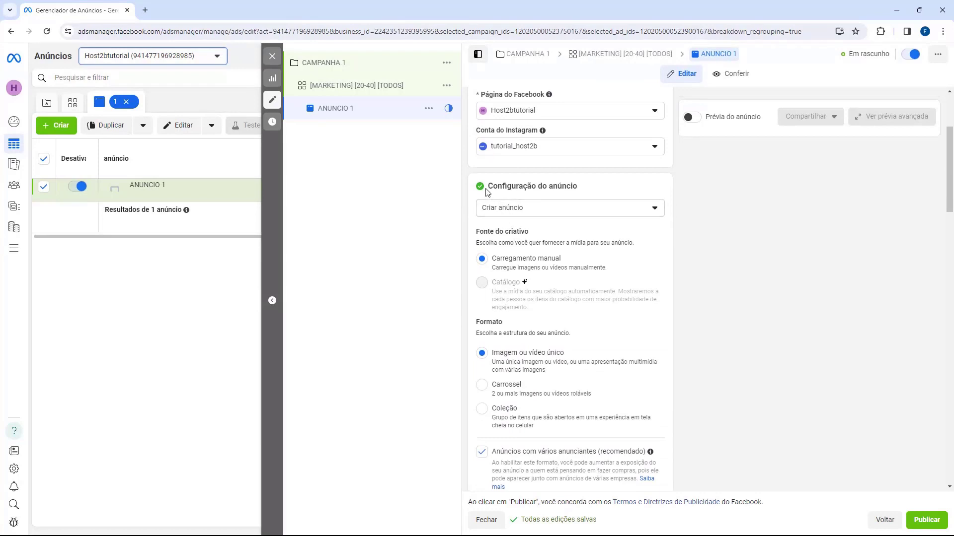
left_click_drag(488, 185, 545, 186)
left_click(544, 185)
left_click(539, 214)
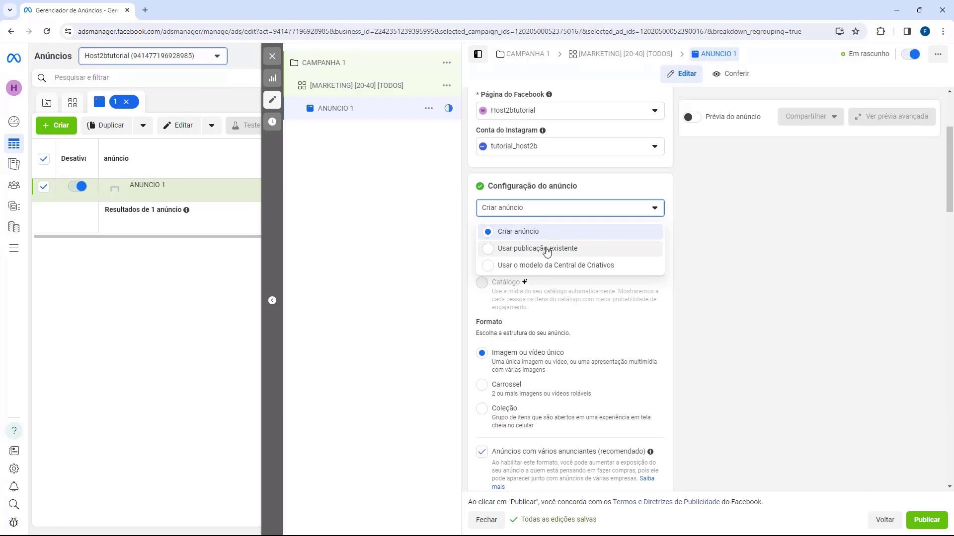
left_click(500, 269)
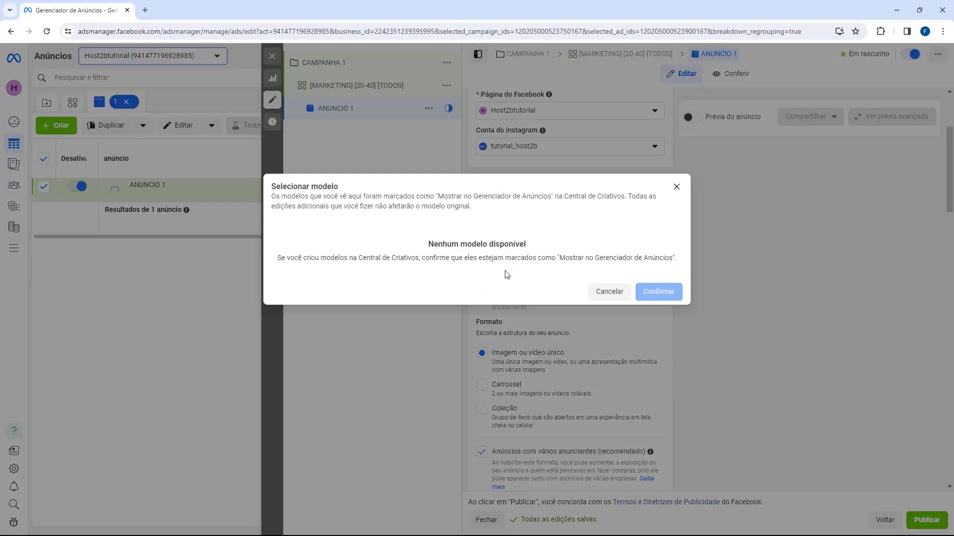
left_click(675, 143)
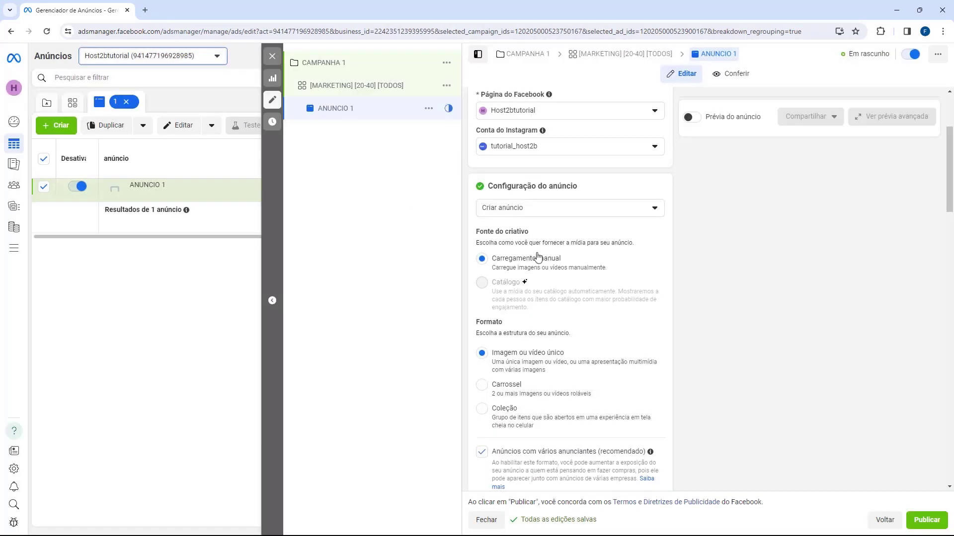
Switch the ad setup to Usar publicação existente and back to Criar anúncio
left_click(532, 215)
left_click(500, 239)
left_click(517, 212)
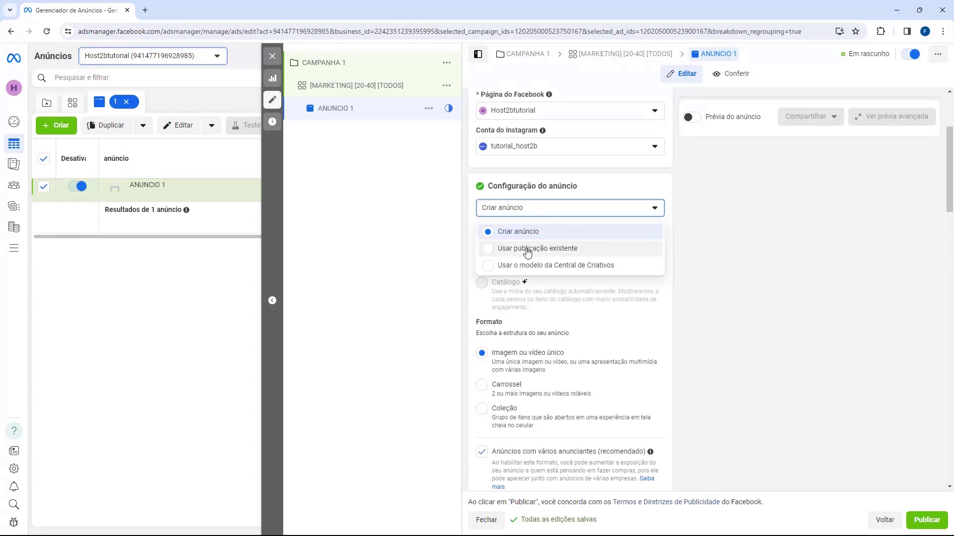
left_click(527, 249)
left_click(507, 211)
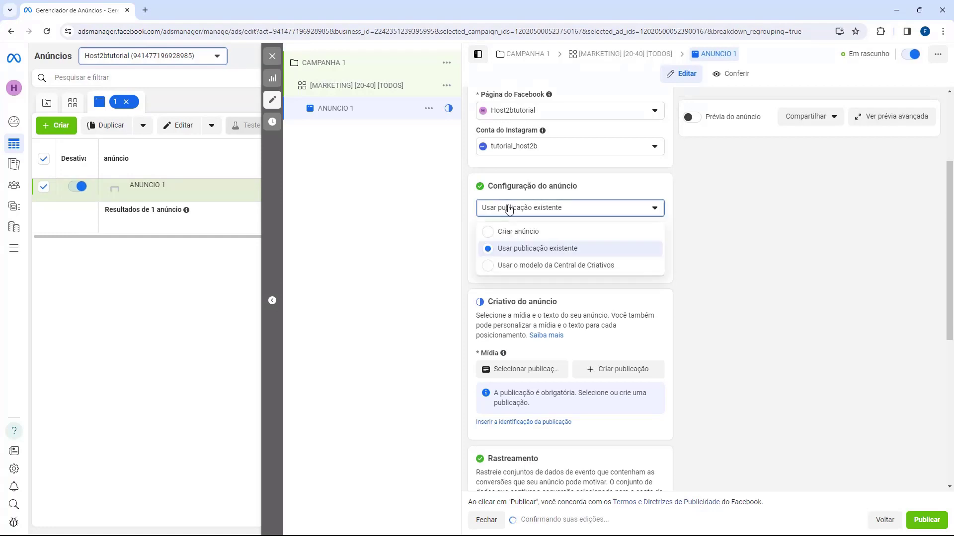
left_click(518, 232)
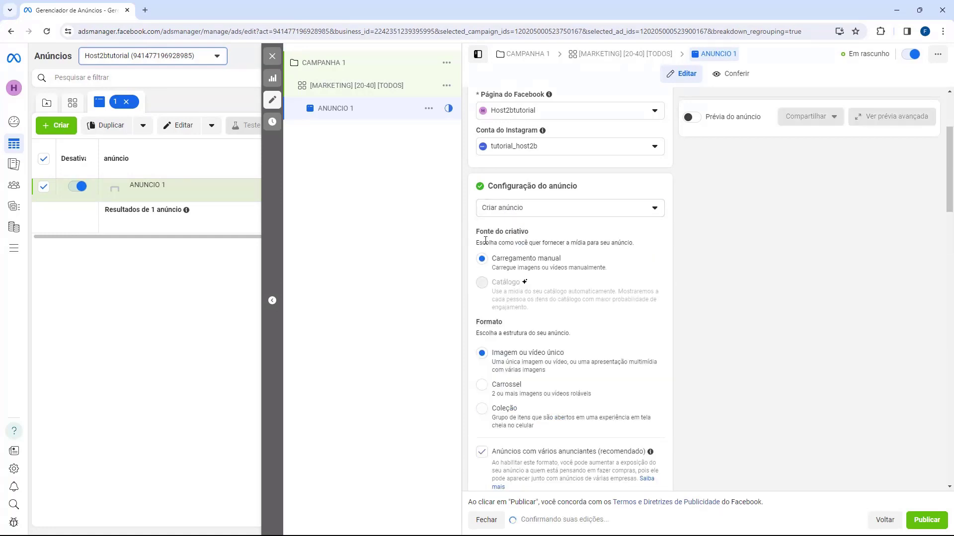
Review the creative source, format and multi-advertiser options in the ad setup
left_click_drag(475, 232, 510, 232)
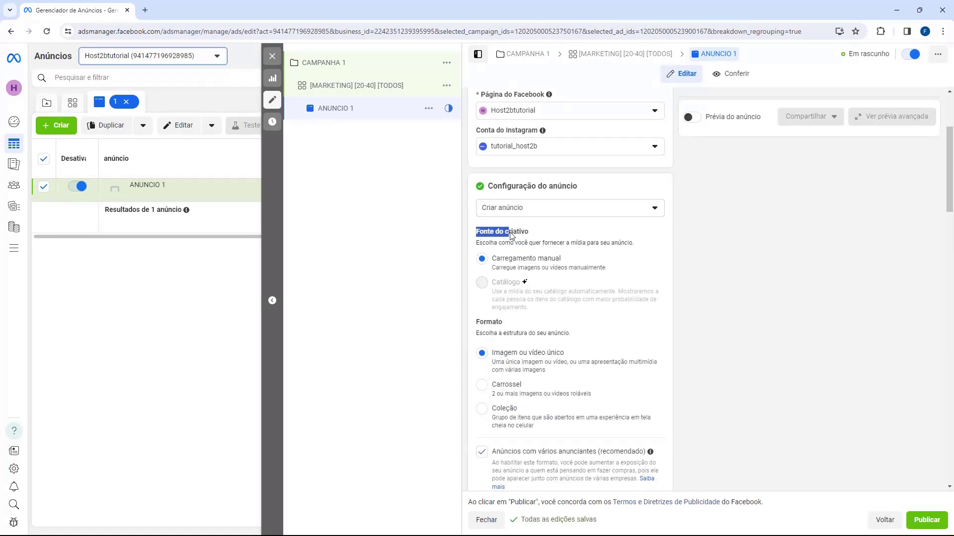
left_click(505, 257)
scroll(503, 259, "down", 2)
left_click_drag(477, 234, 490, 266)
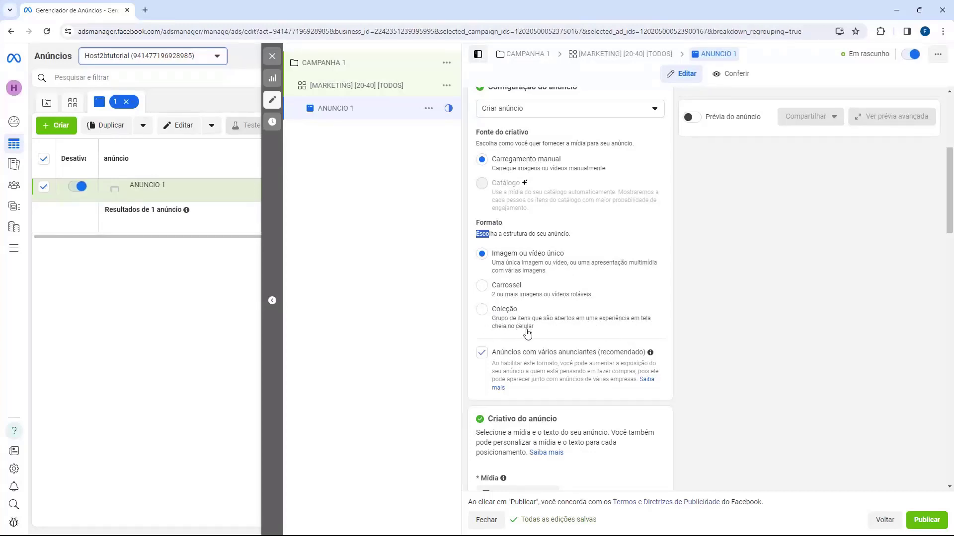
left_click(456, 267)
scroll(535, 264, "down", 2)
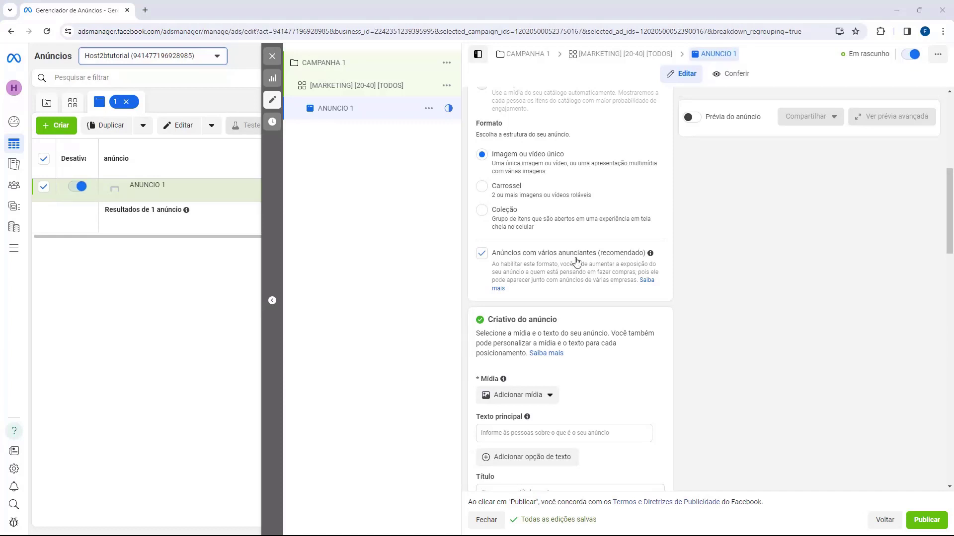
scroll(512, 245, "down", 1)
scroll(509, 242, "down", 3)
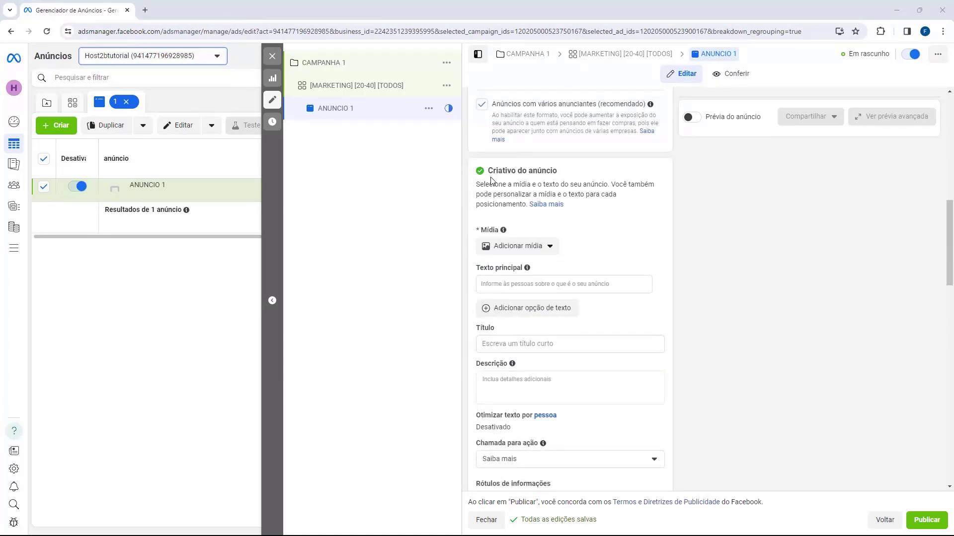
Examine the media, primary text, title and description fields in the Criativo do anúncio section
left_click_drag(492, 171, 566, 176)
left_click(513, 175)
left_click(567, 177)
scroll(567, 177, "down", 1)
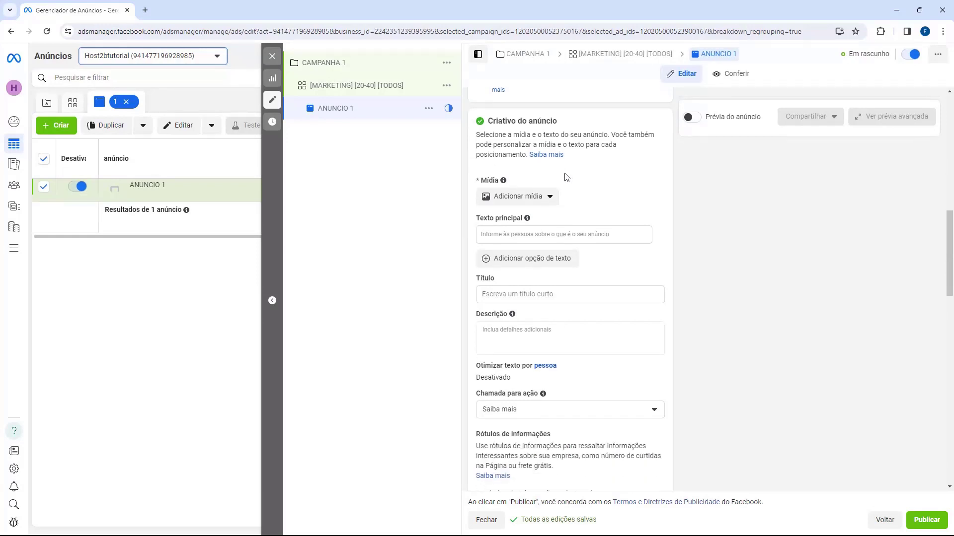
left_click_drag(949, 232, 950, 235)
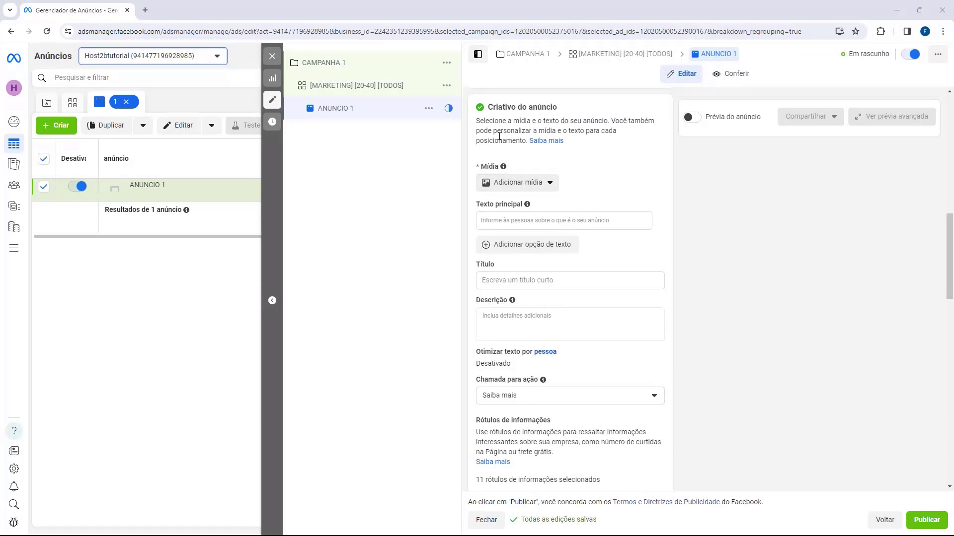
left_click_drag(493, 108, 566, 109)
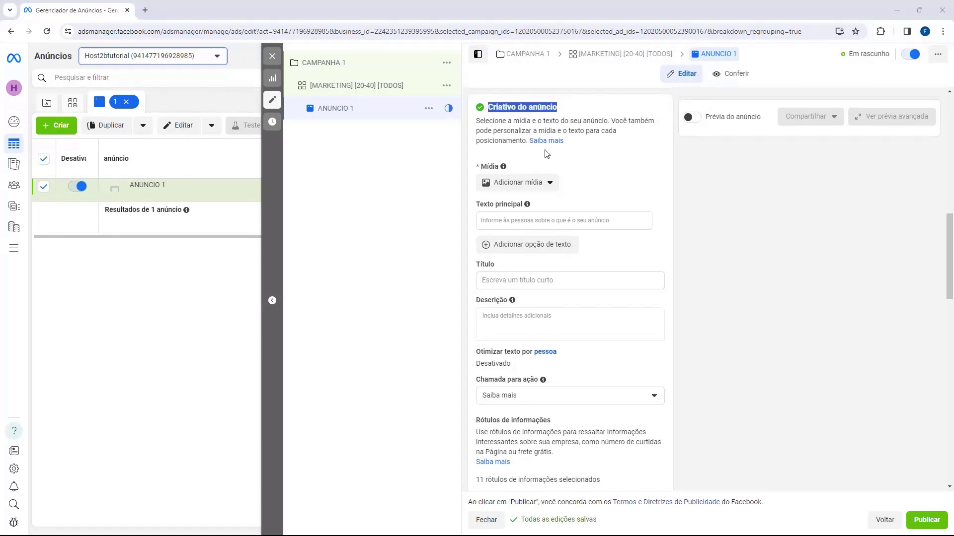
double_click(480, 167)
double_click(478, 205)
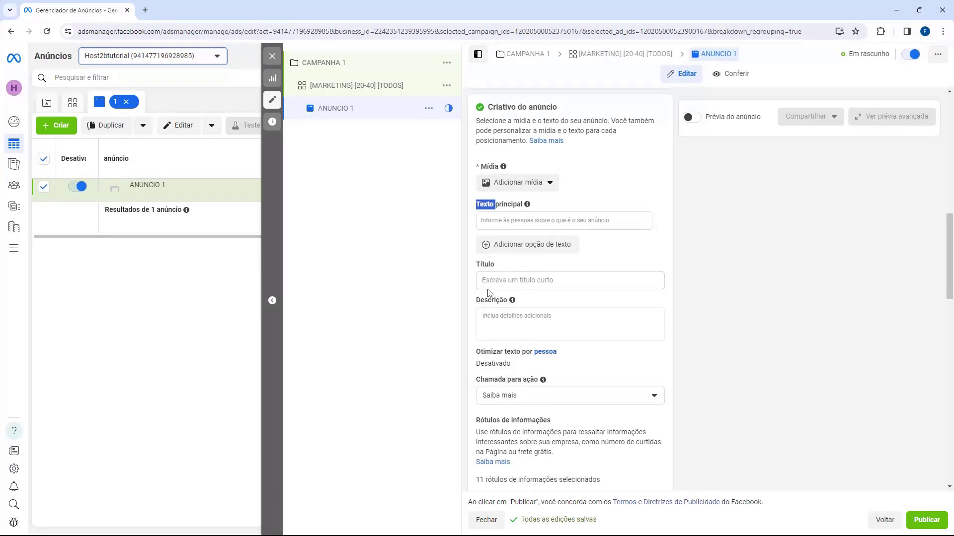
left_click(576, 167)
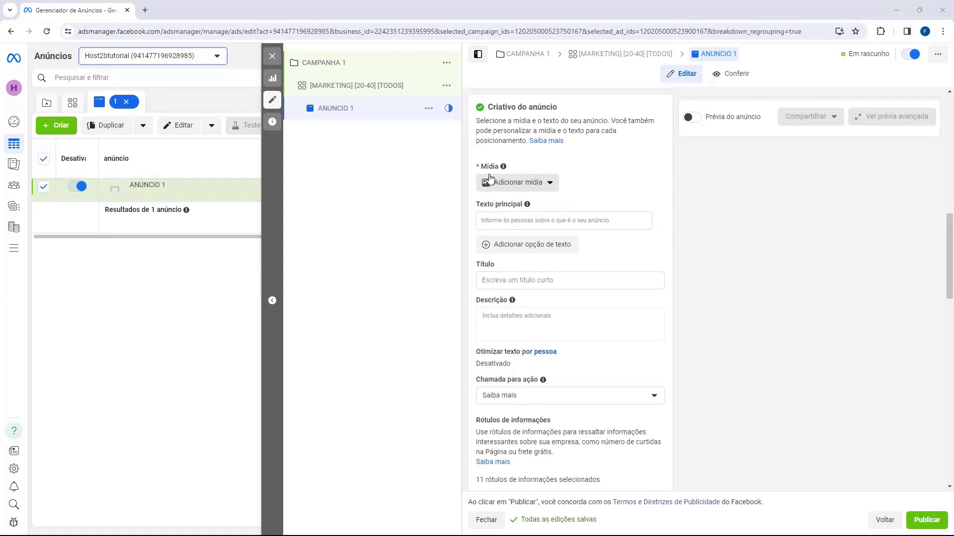
Upload the 500 × 500 host2b logo image as the ad's media and continue to the cropping stage
left_click(510, 188)
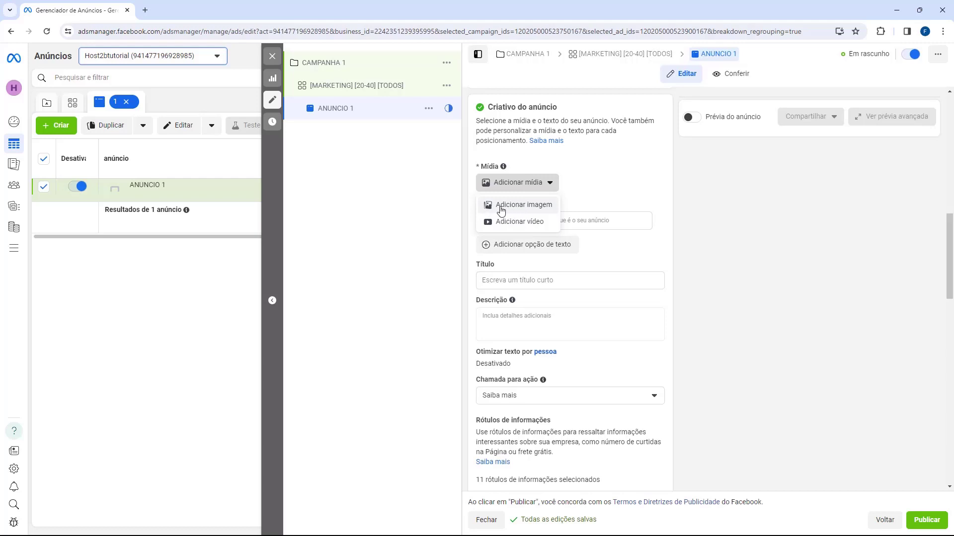
left_click(503, 211)
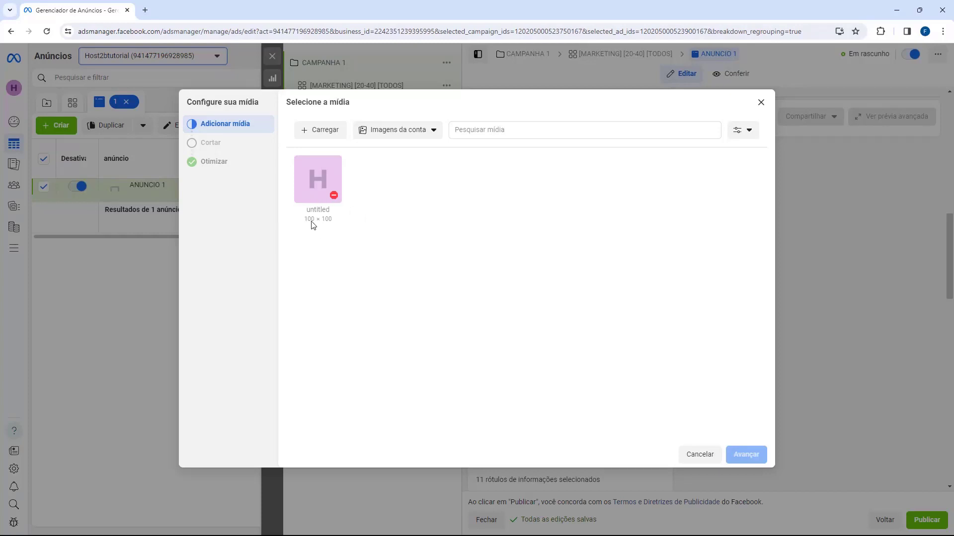
left_click(319, 134)
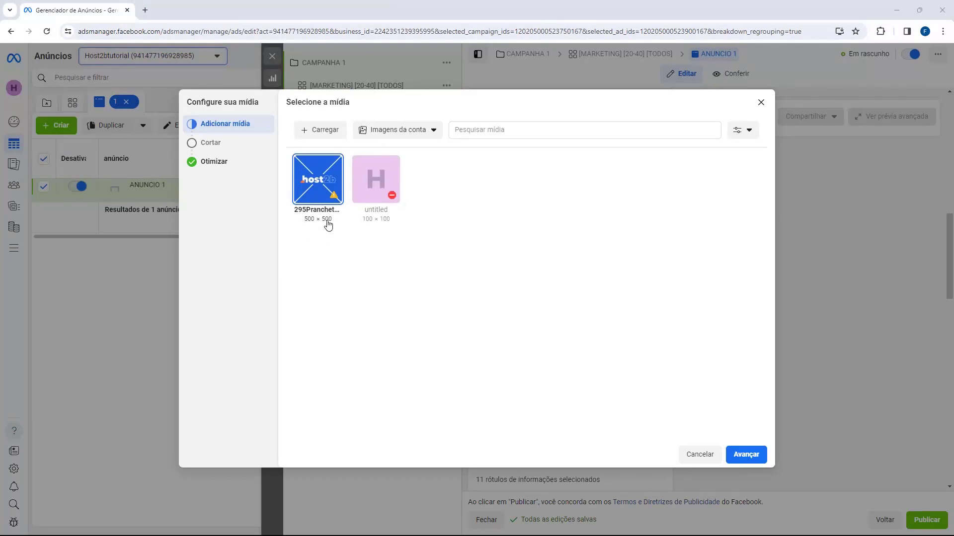
mouse_move(333, 199)
left_click(752, 461)
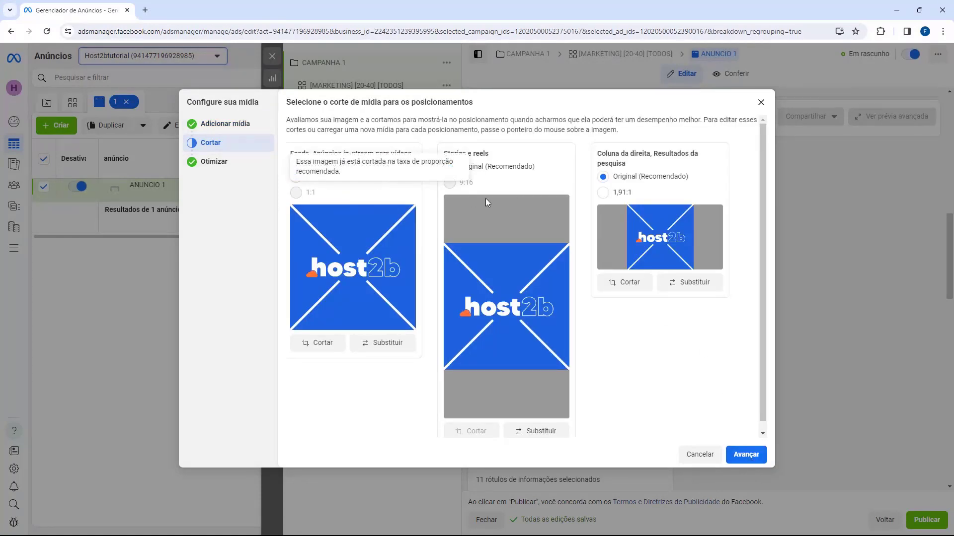
Compare the 1,91:1 crop for Coluna da direita, Resultados da pesquisa, and keep Original (Recomendado) for it
scroll(550, 228, "down", 1)
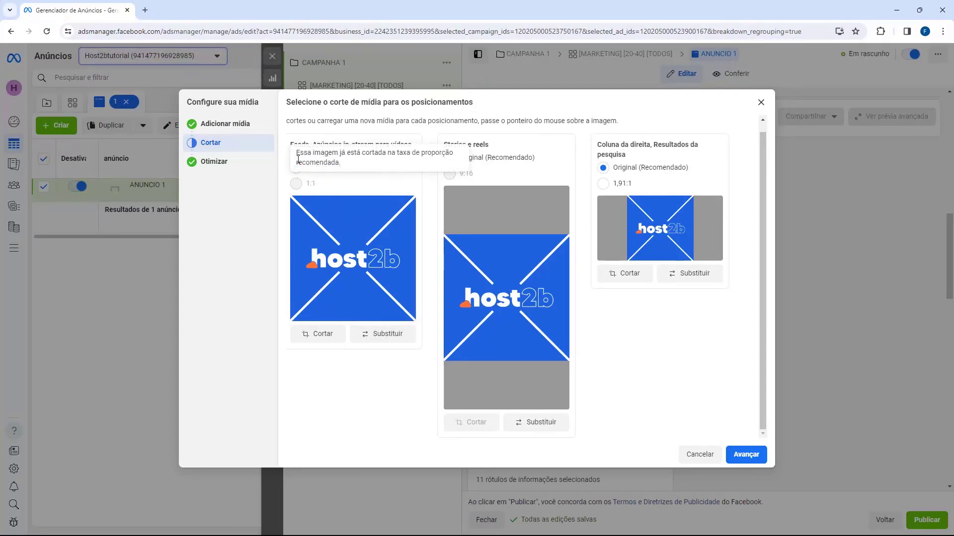
left_click(609, 186)
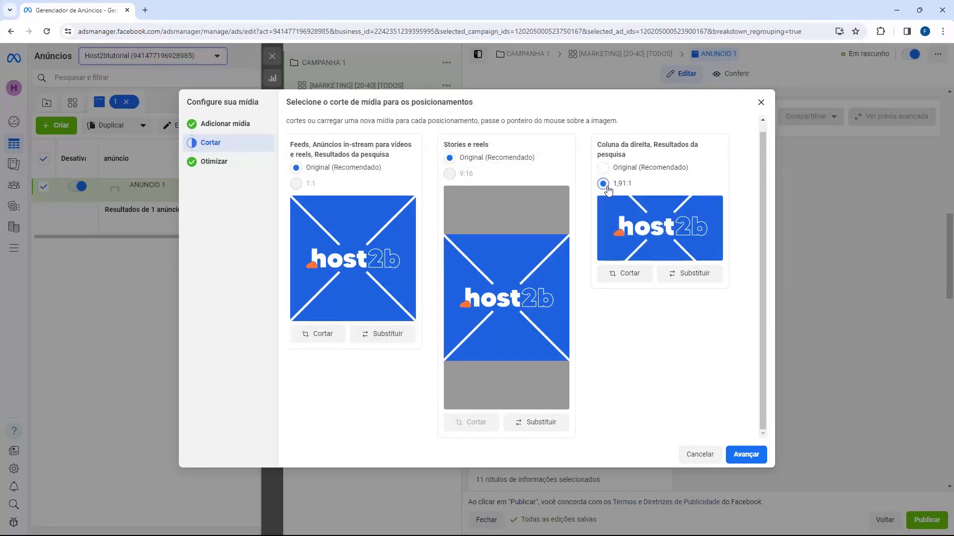
left_click(603, 169)
left_click(604, 184)
left_click(605, 171)
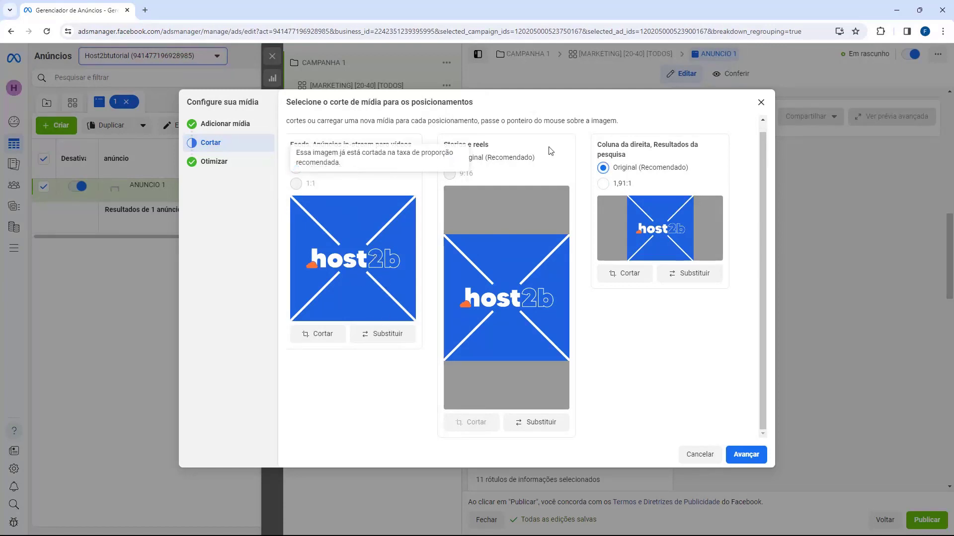
left_click(746, 455)
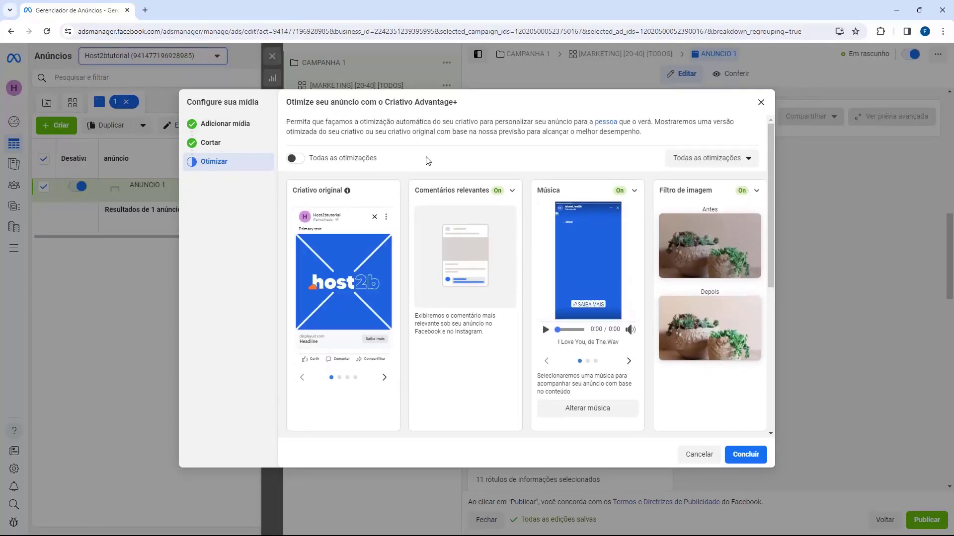
Turn off all Criativo Advantage+ optimizations and finish the media configuration
scroll(403, 183, "down", 5)
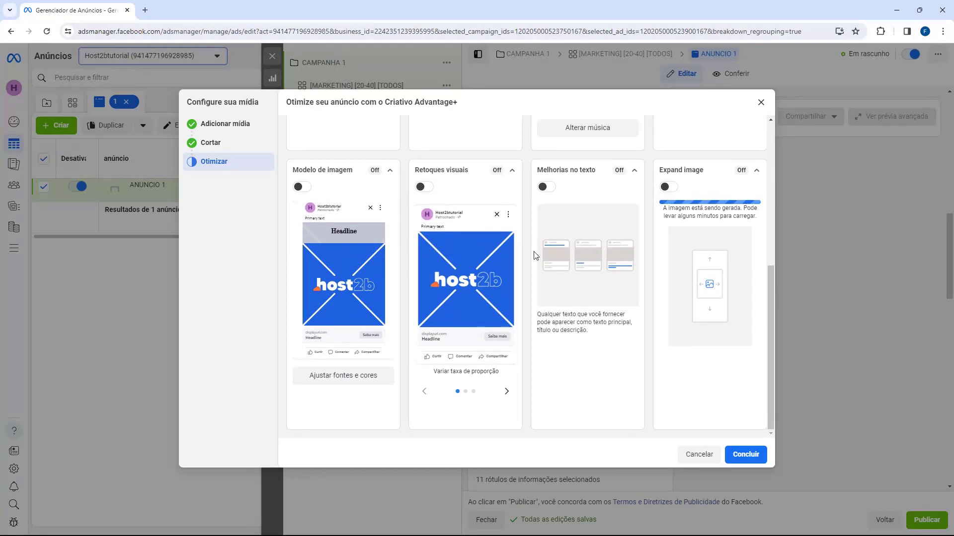
scroll(304, 204, "up", 10)
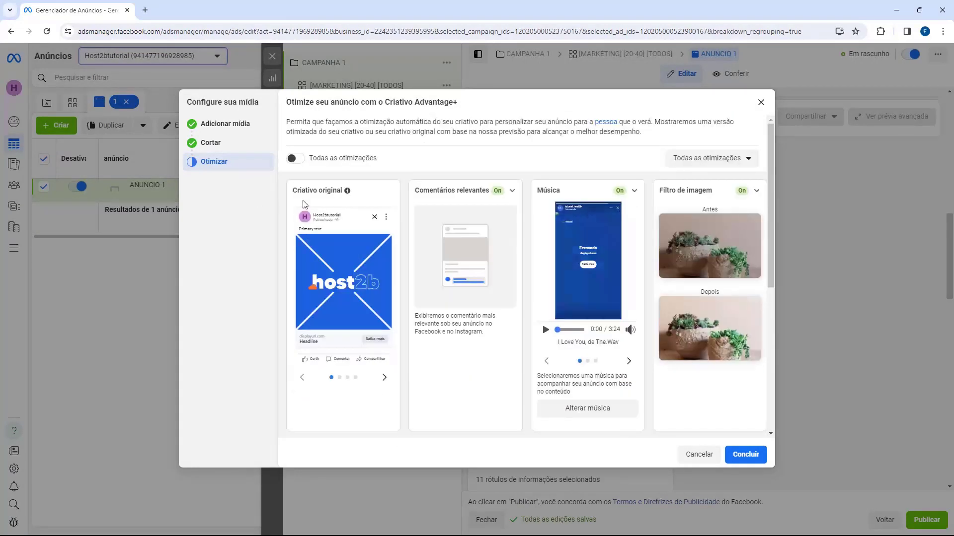
left_click(296, 158)
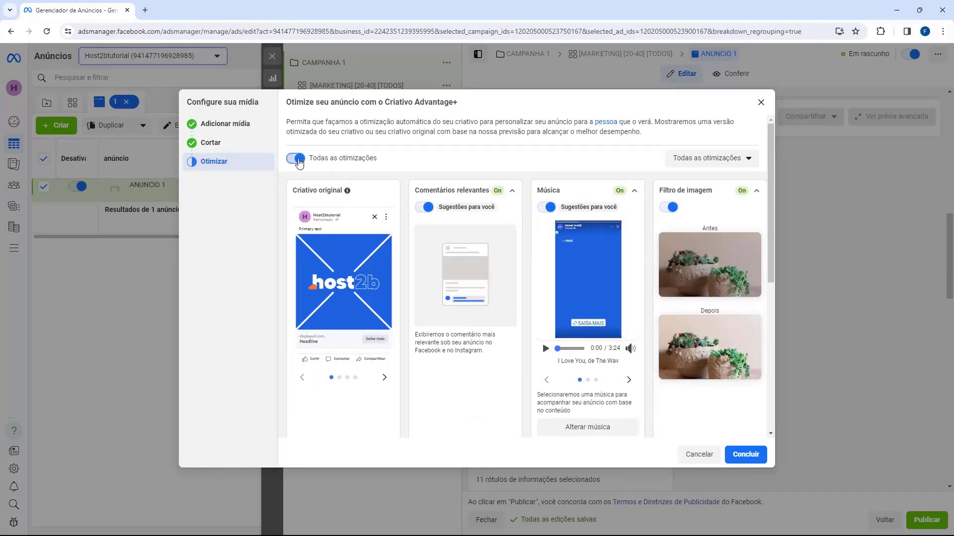
left_click(297, 159)
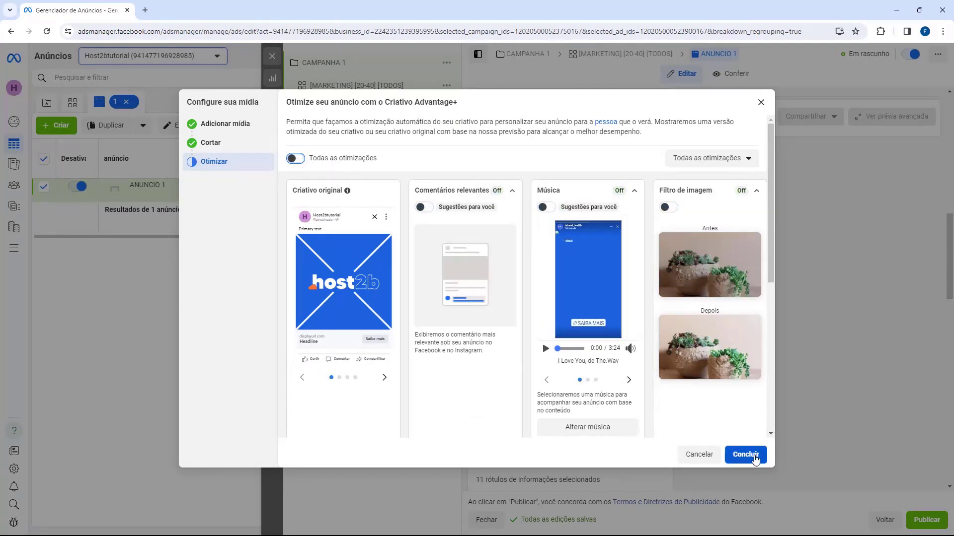
left_click(745, 455)
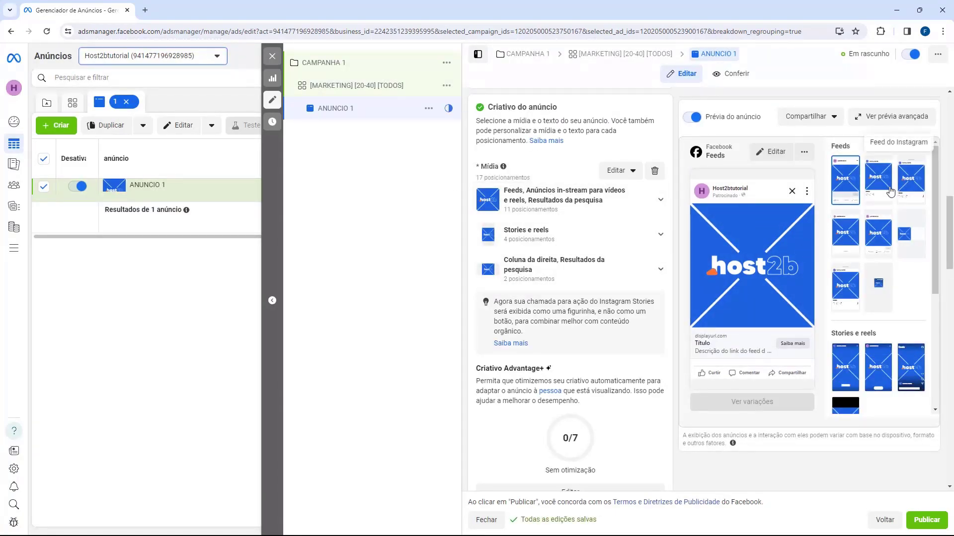
Preview the ad in the Instagram Feed, Facebook Feeds and Facebook Marketplace placements
left_click(890, 192)
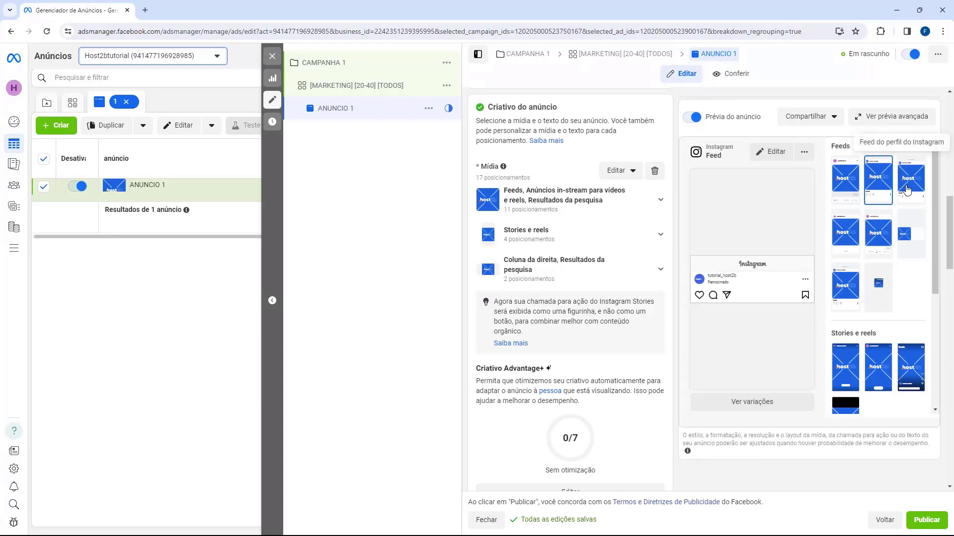
left_click(846, 235)
left_click(846, 192)
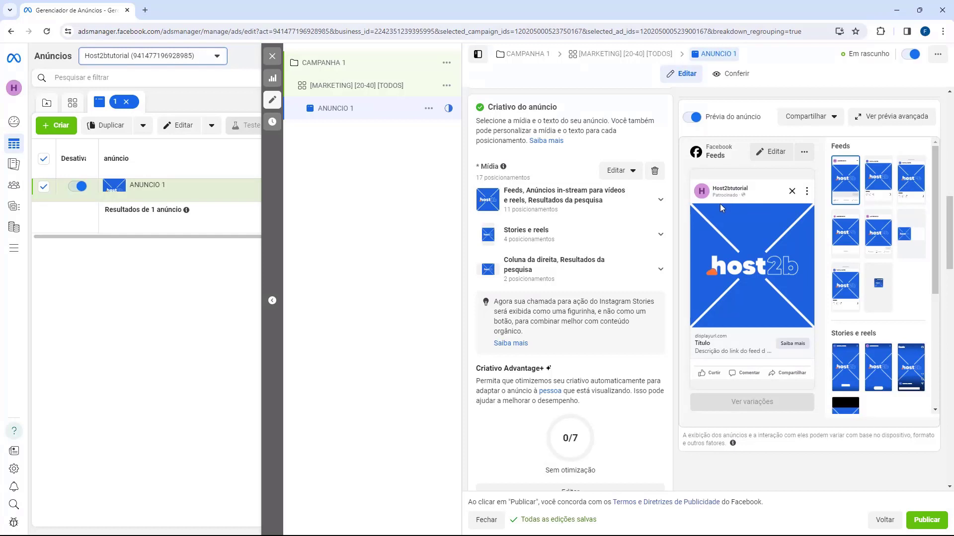
left_click(839, 234)
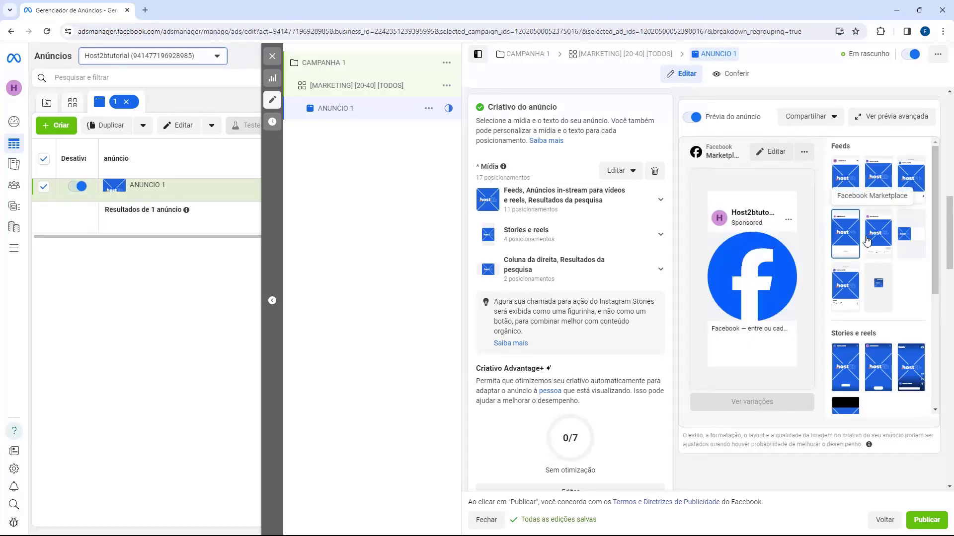
Preview the ad in the Instagram Stories and Facebook Stories placements, and return to the Facebook Feeds preview
left_click(907, 183)
scroll(884, 259, "down", 2)
left_click(845, 268)
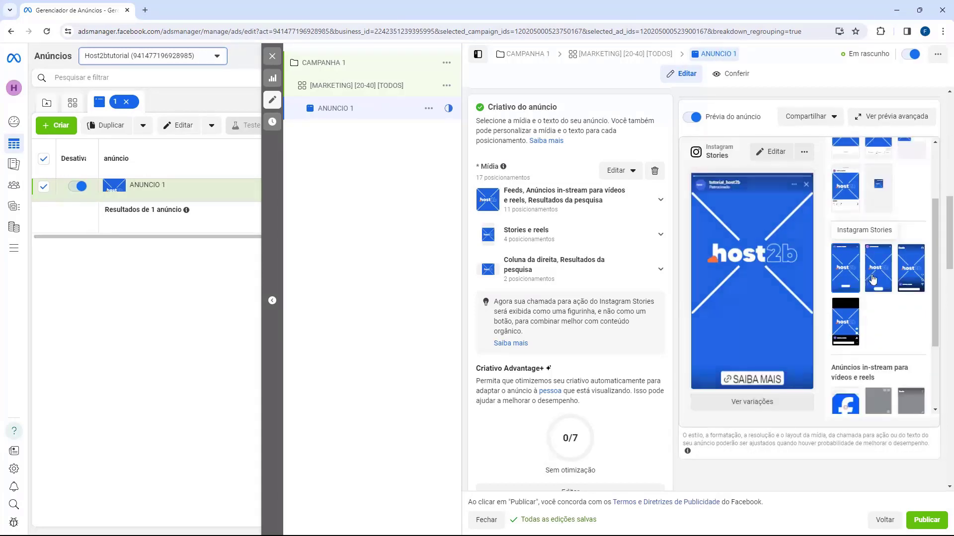
left_click(874, 270)
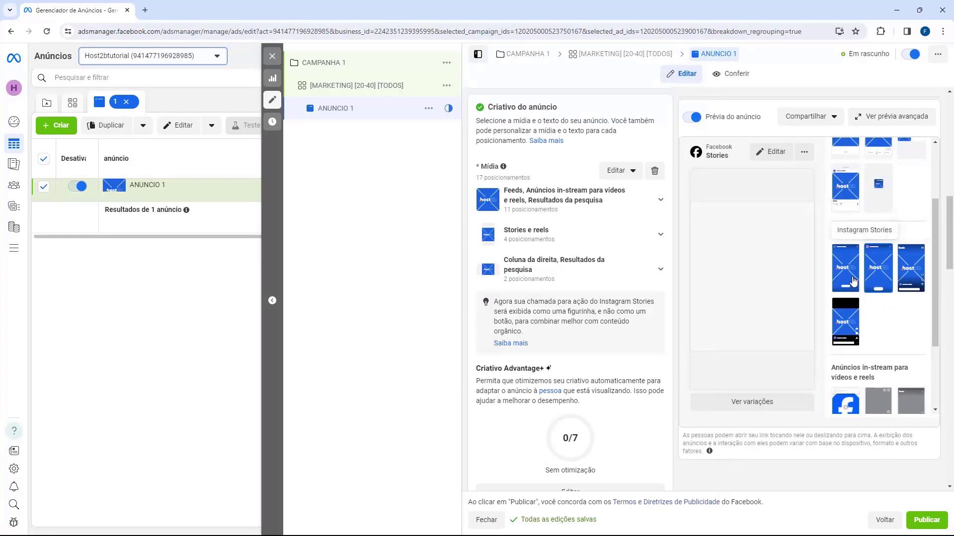
scroll(859, 224, "up", 2)
left_click(852, 192)
scroll(596, 199, "down", 1)
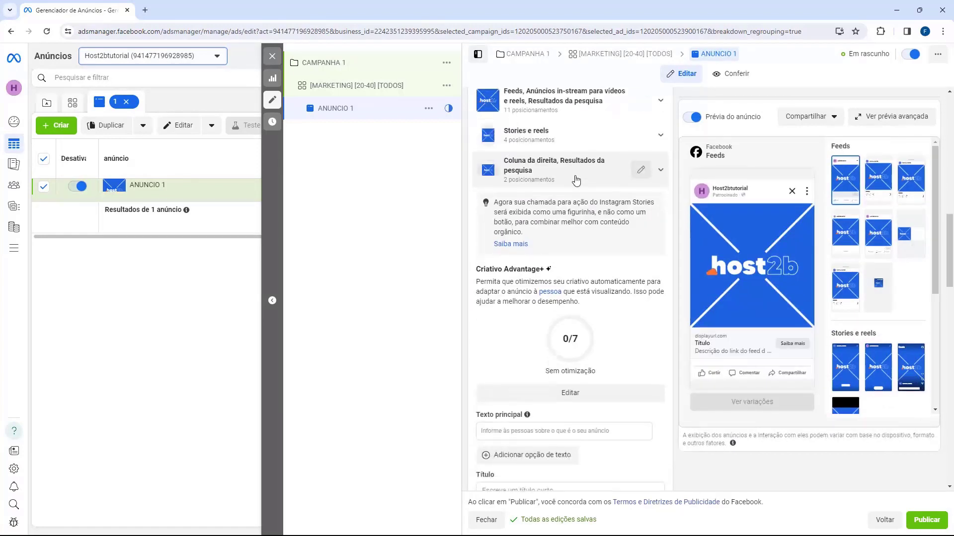
Enter "Você merece o melhor quando se trata de conforto, e é por isso que apresentamos o Travesseiro Host2b" as the ad's Texto principal
scroll(516, 163, "down", 3)
scroll(517, 160, "down", 3)
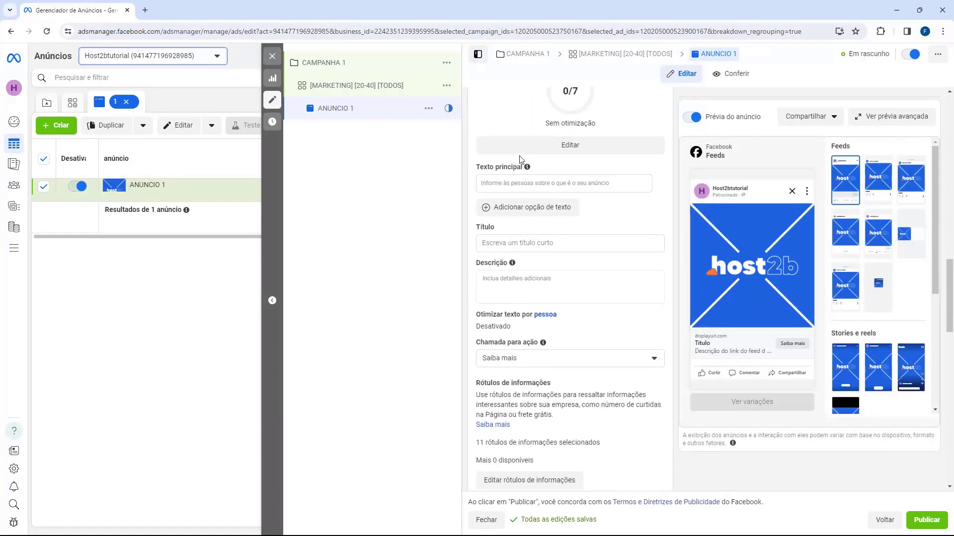
double_click(480, 170)
left_click(497, 170)
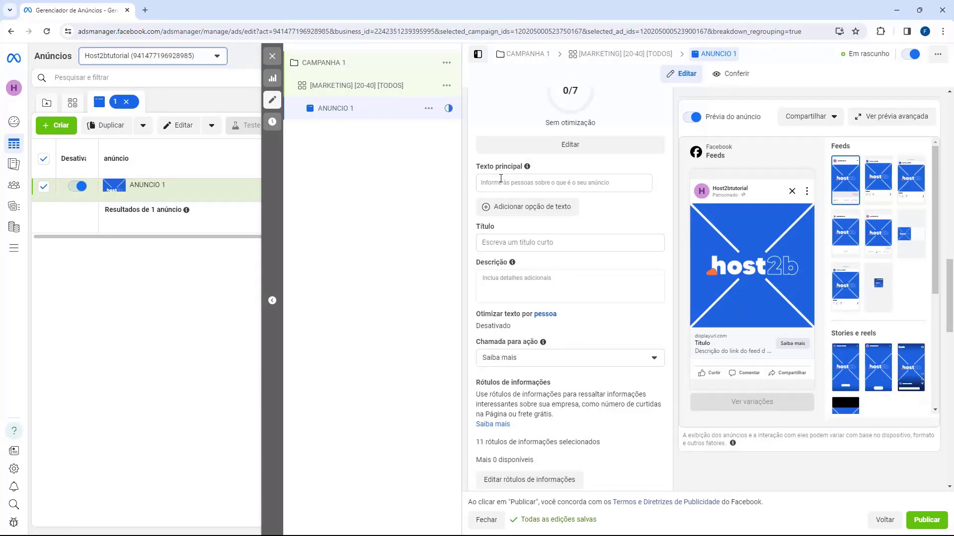
left_click(500, 182)
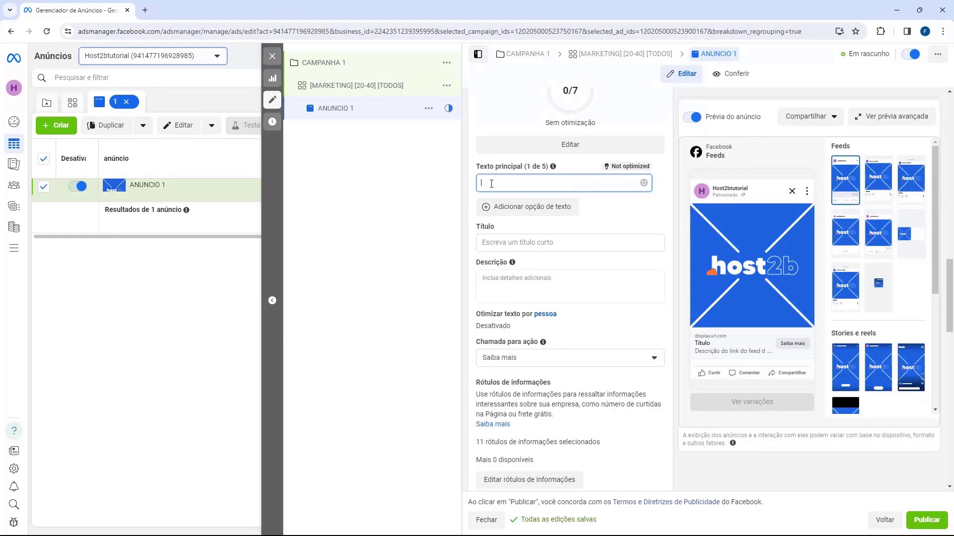
type("Você merece o melhor quando se trata de conforto, e é por isso que apresentamos o Travesseiro Host2b")
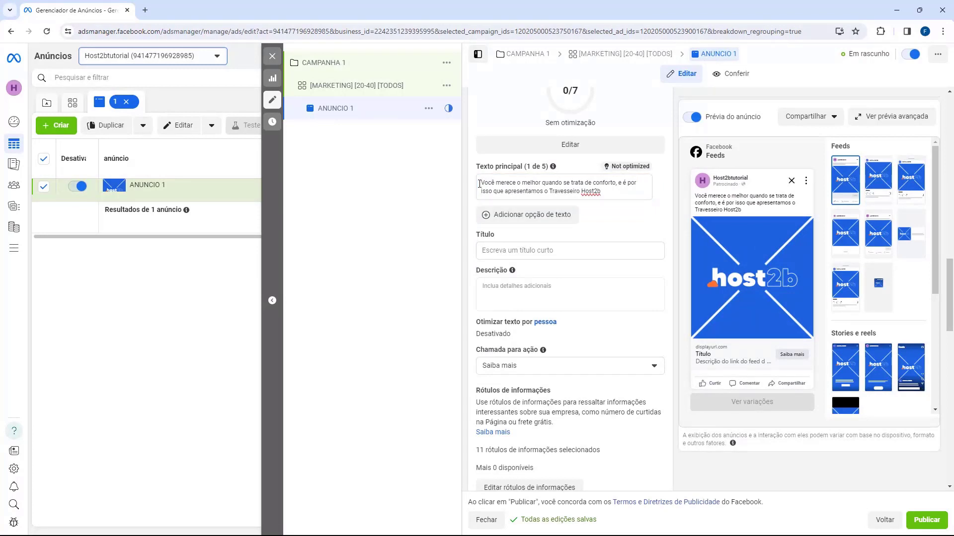
left_click_drag(522, 183, 566, 191)
left_click(575, 192)
left_click(611, 195)
left_click(601, 191)
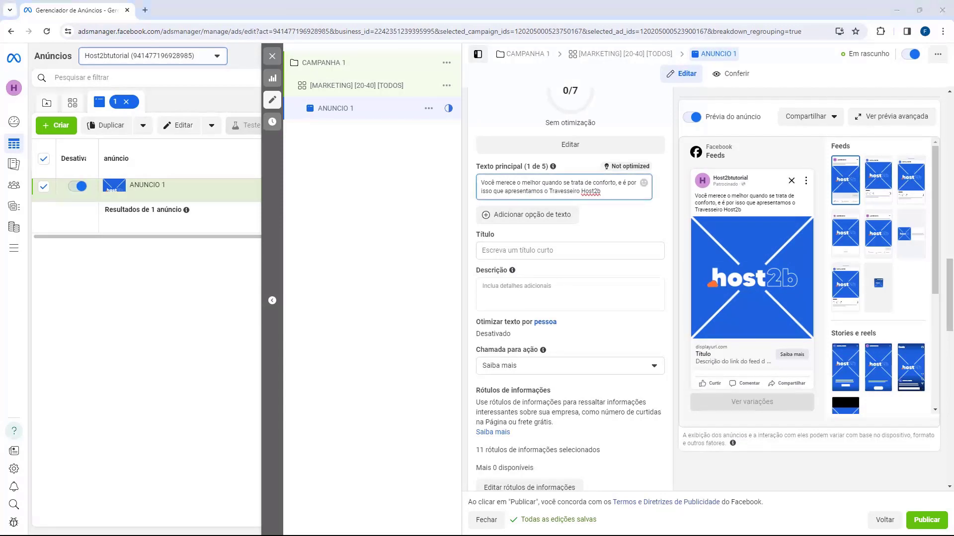
Set the ad's Título to "Descubra a Inovação em Conforto: Travesseiro Host2b"
left_click(497, 252)
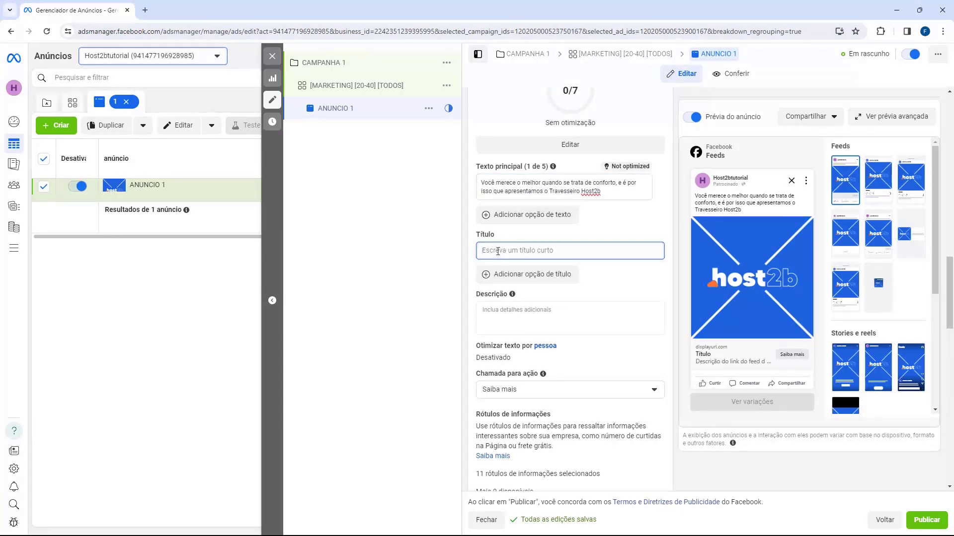
type("Descubra a Inovação em Conforto: Traveiro Host2b")
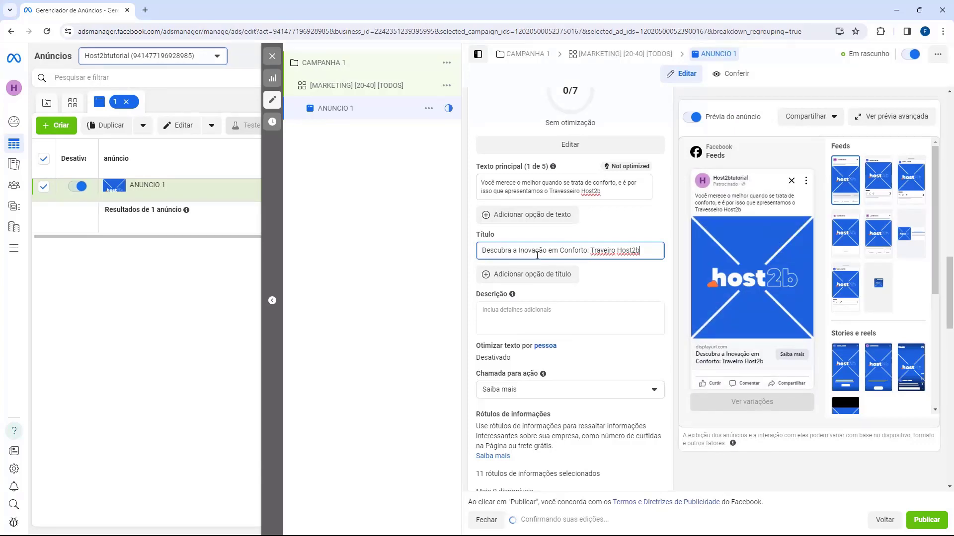
left_click(606, 251)
type("sse")
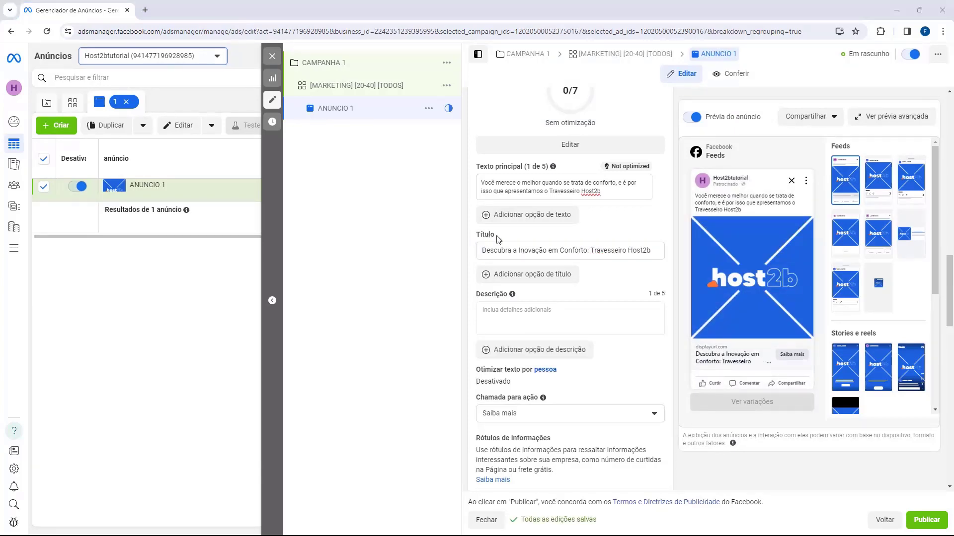
Enter "Travesseiro Host2b trazendo o máximo de conforto para seus noites de sono" as the ad's Descrição
double_click(480, 297)
left_click(504, 305)
left_click(511, 312)
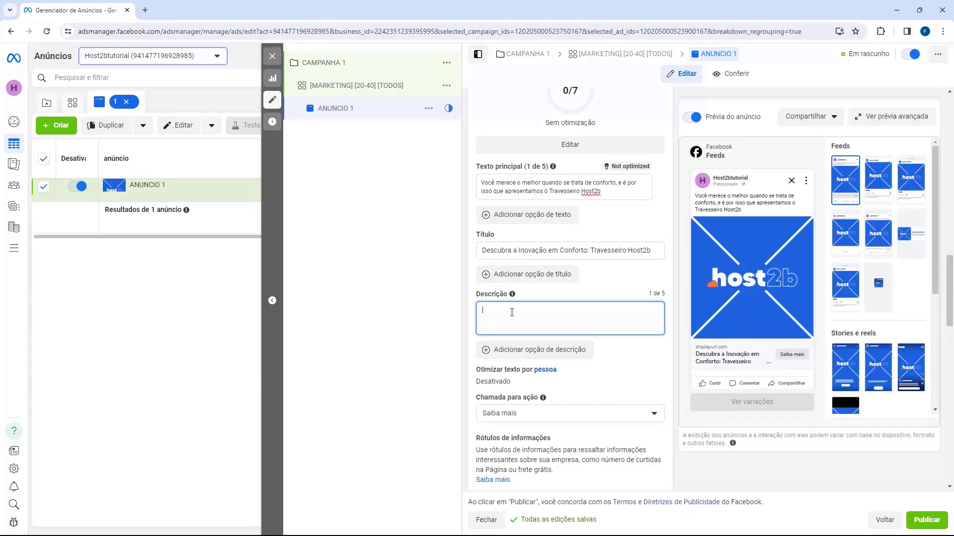
type("Travesseiro Host2b trazendo o máximo de conforto para seus noites de sono")
left_click(439, 228)
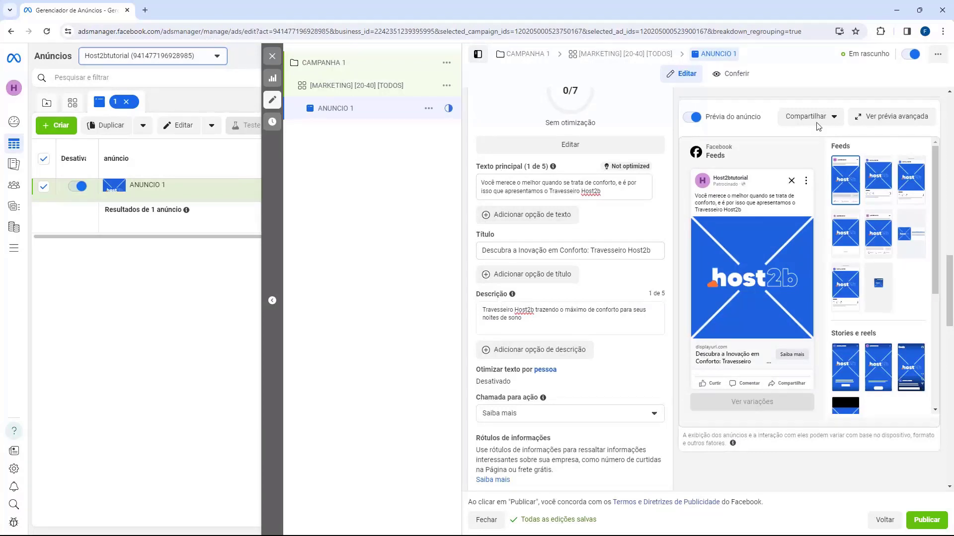
Check how the ad's texts appear in the Instagram Feed and Facebook Feeds previews
left_click(877, 183)
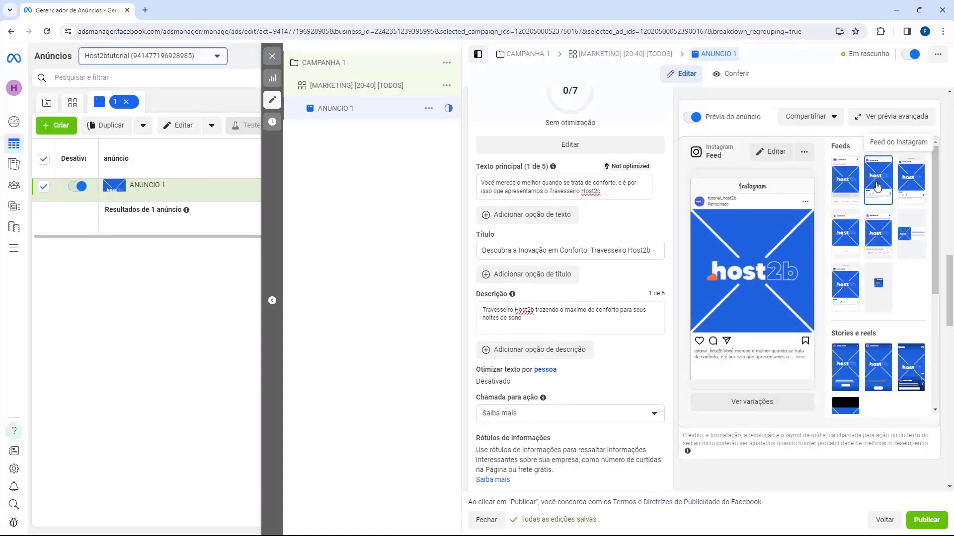
scroll(883, 250, "down", 5)
scroll(884, 250, "up", 4)
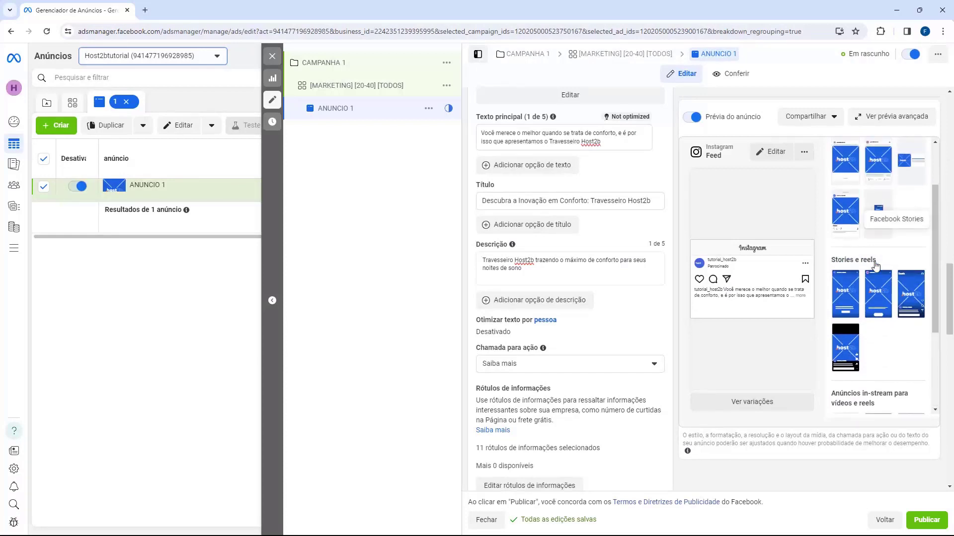
left_click(846, 187)
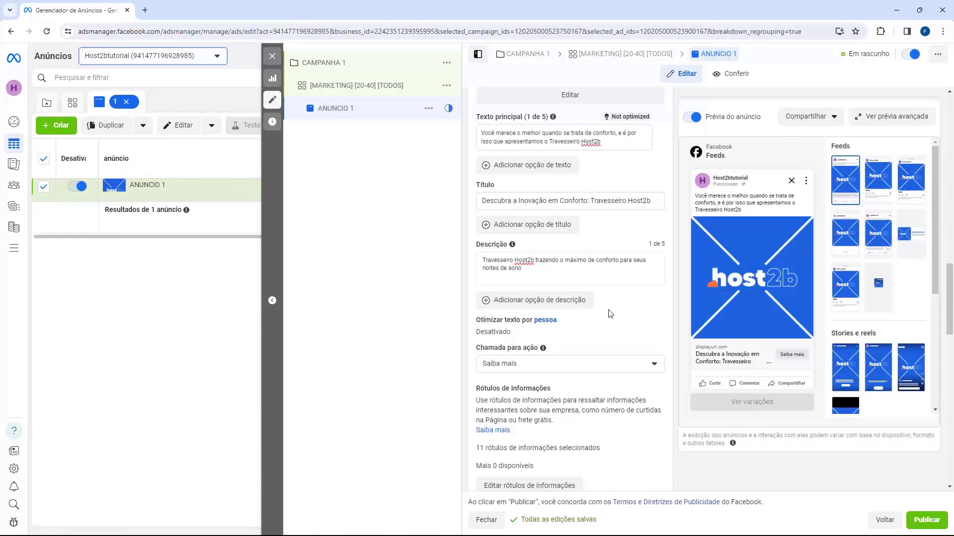
Review the available Chamada para ação options and set the ad's call to action to Comprar agora
left_click_drag(492, 322, 520, 323)
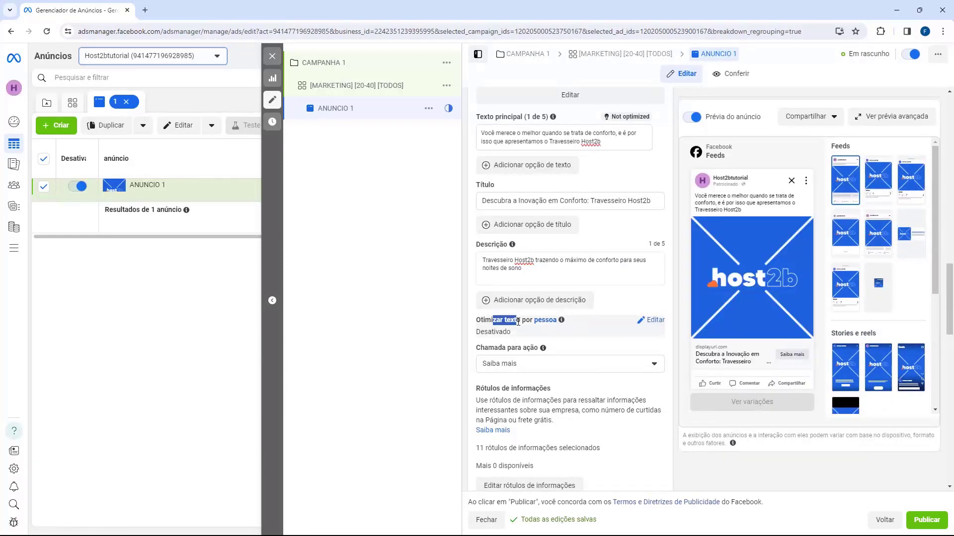
left_click(521, 323)
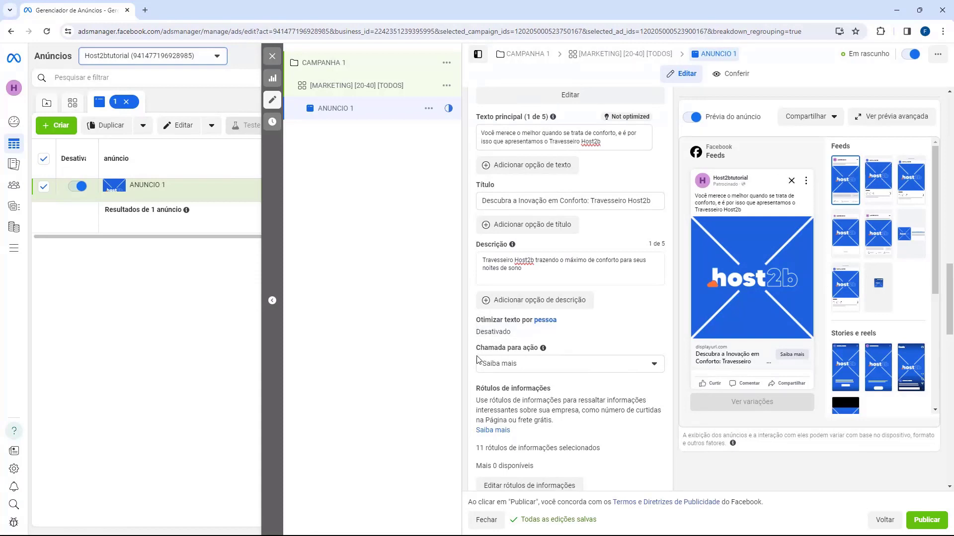
left_click_drag(478, 354, 524, 350)
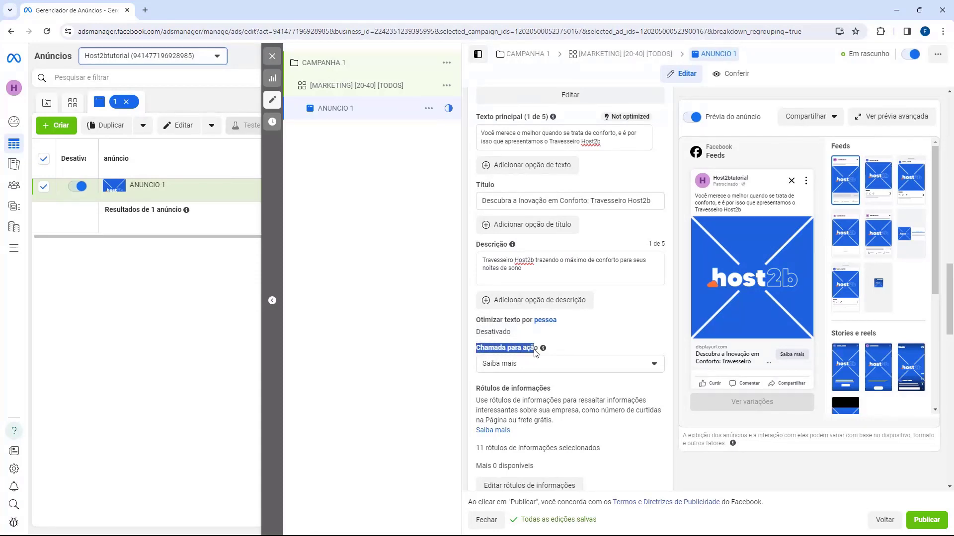
left_click(476, 354)
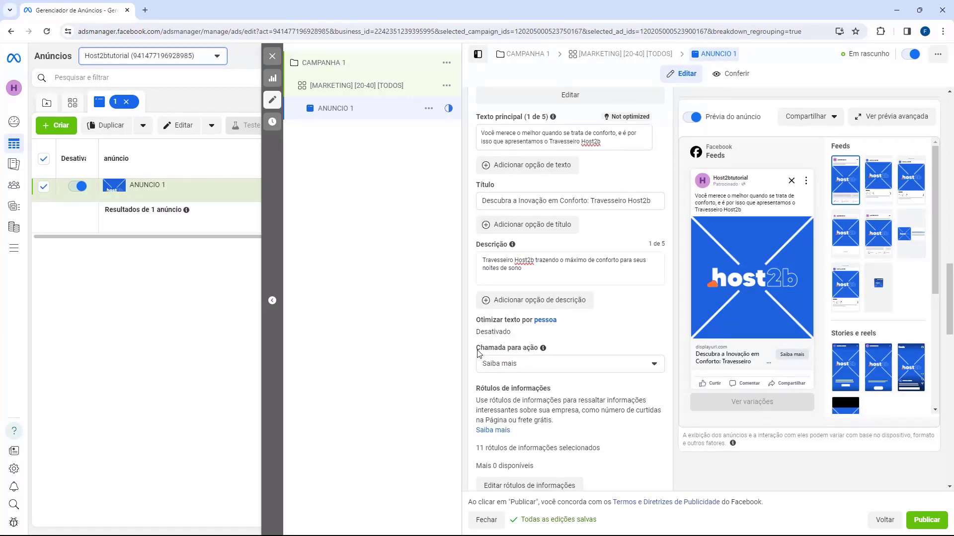
left_click_drag(478, 350, 517, 351)
left_click(497, 351)
left_click(511, 366)
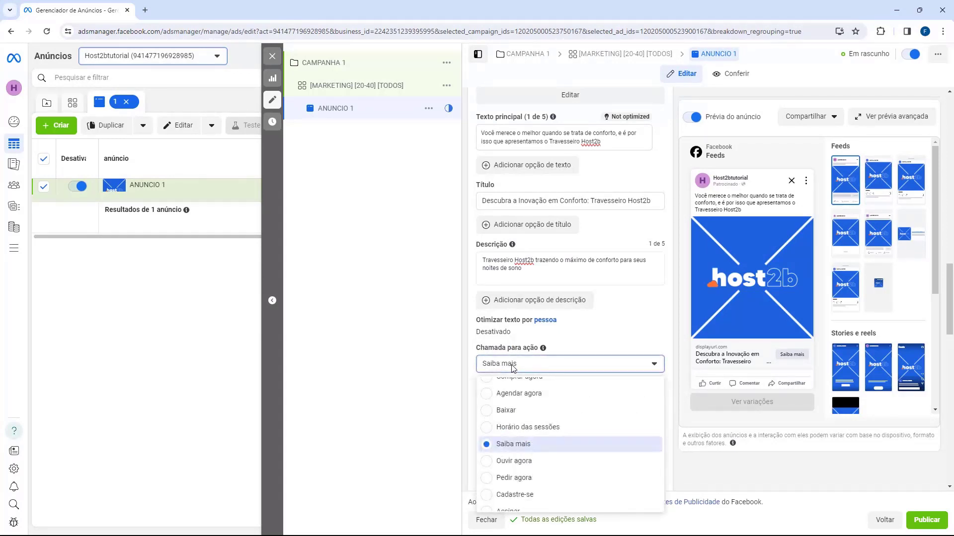
scroll(544, 415, "up", 1)
scroll(545, 417, "up", 2)
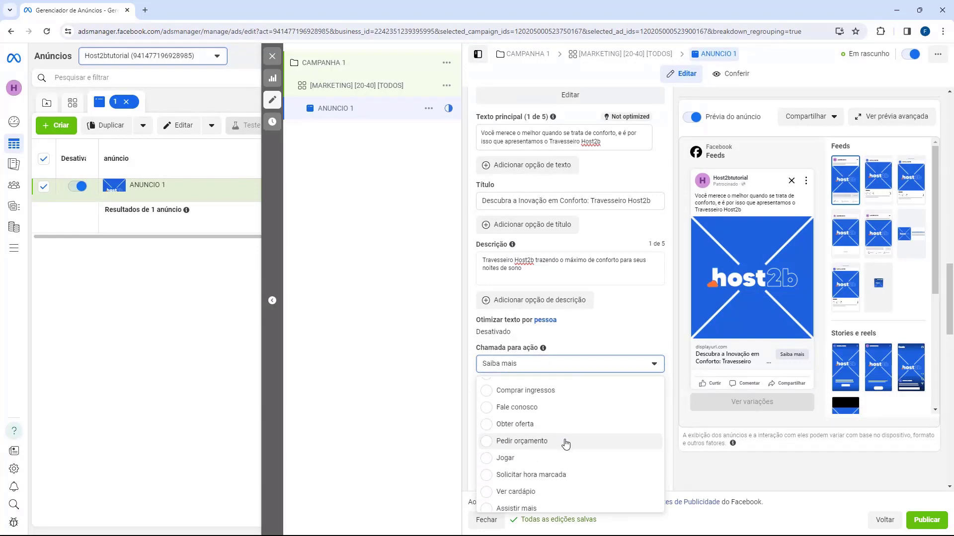
scroll(564, 440, "up", 1)
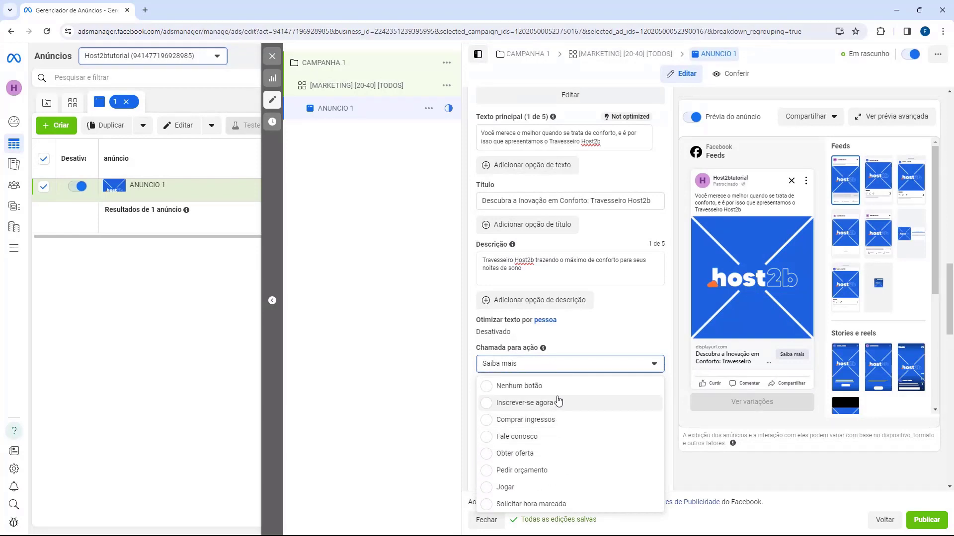
scroll(563, 415, "down", 1)
scroll(563, 416, "down", 2)
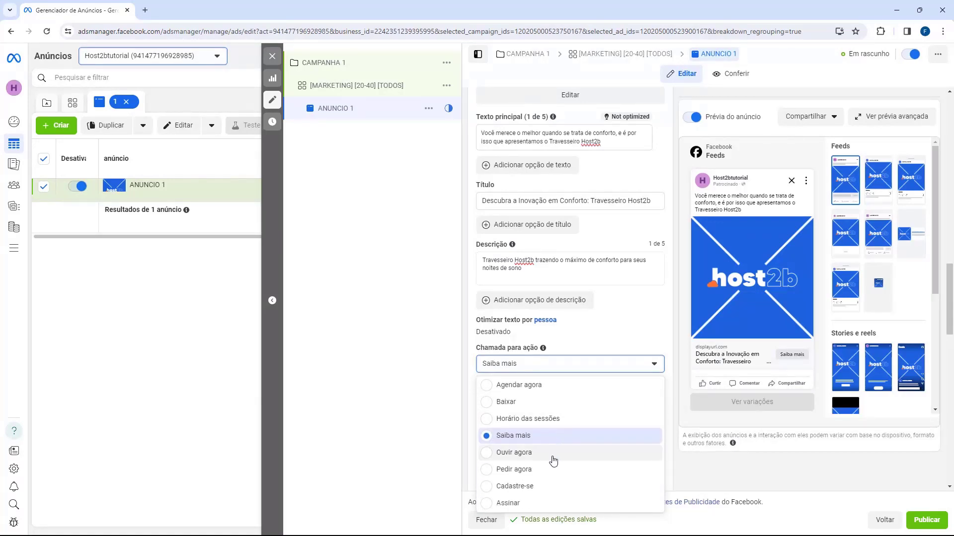
scroll(521, 442, "up", 1)
left_click(492, 420)
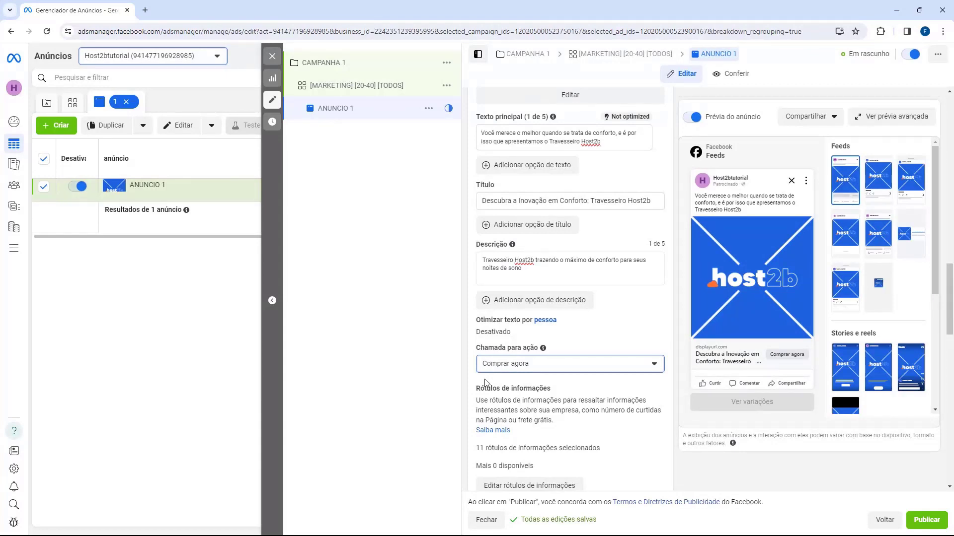
Try Saiba mais as the ad's call to action and switch it back to Comprar agora
left_click(583, 367)
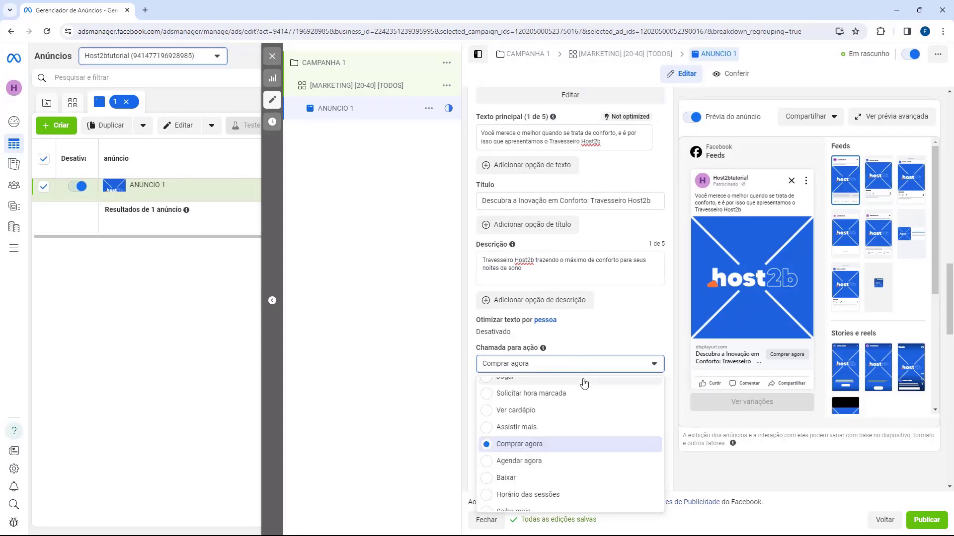
scroll(566, 432, "down", 1)
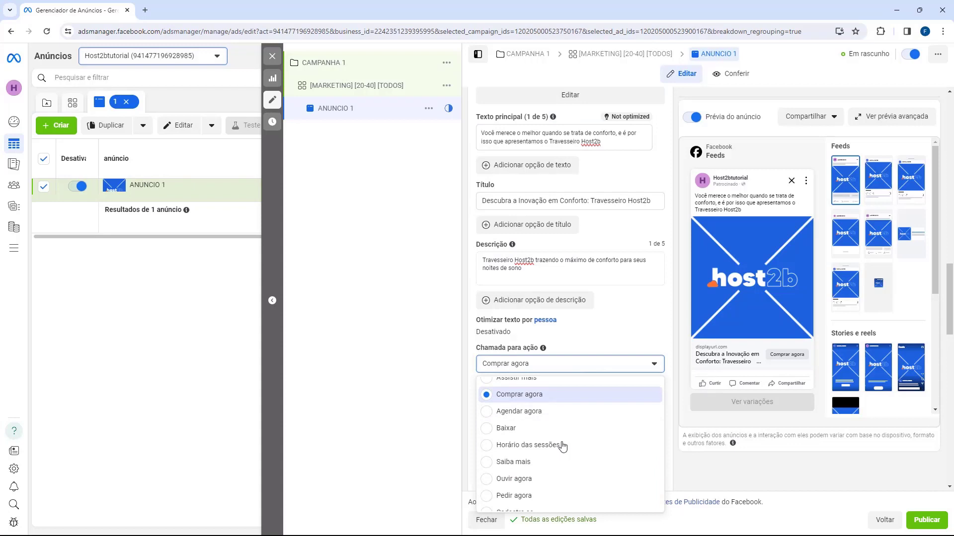
left_click(528, 462)
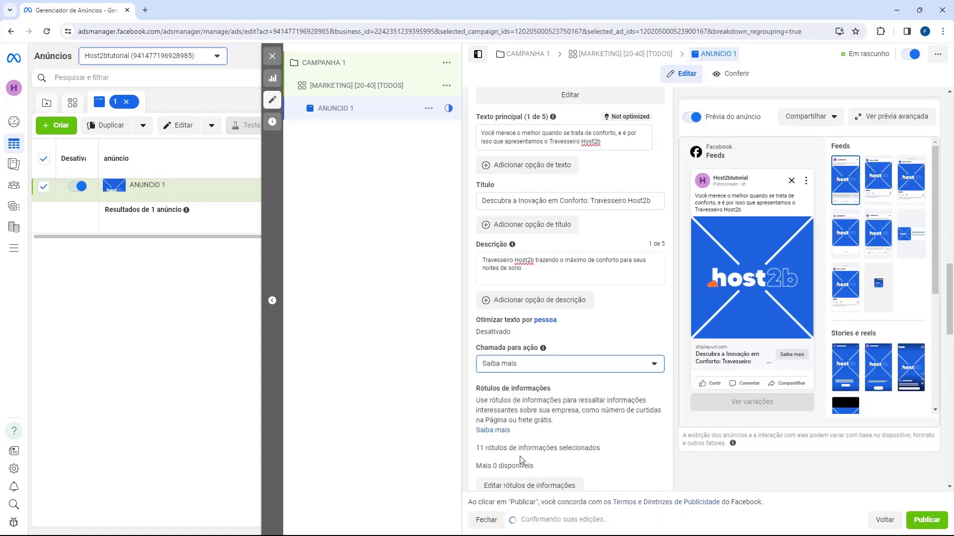
left_click(511, 367)
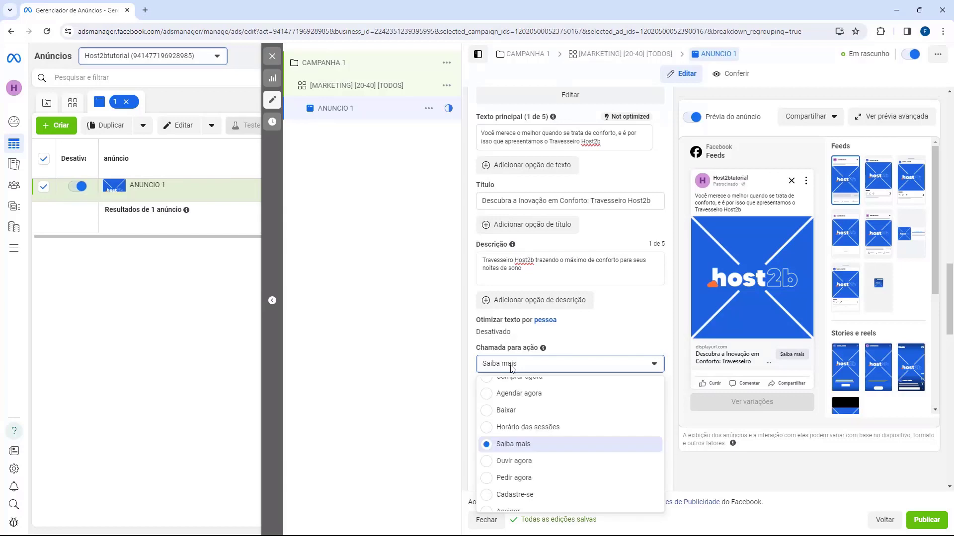
scroll(519, 447, "up", 1)
left_click(513, 427)
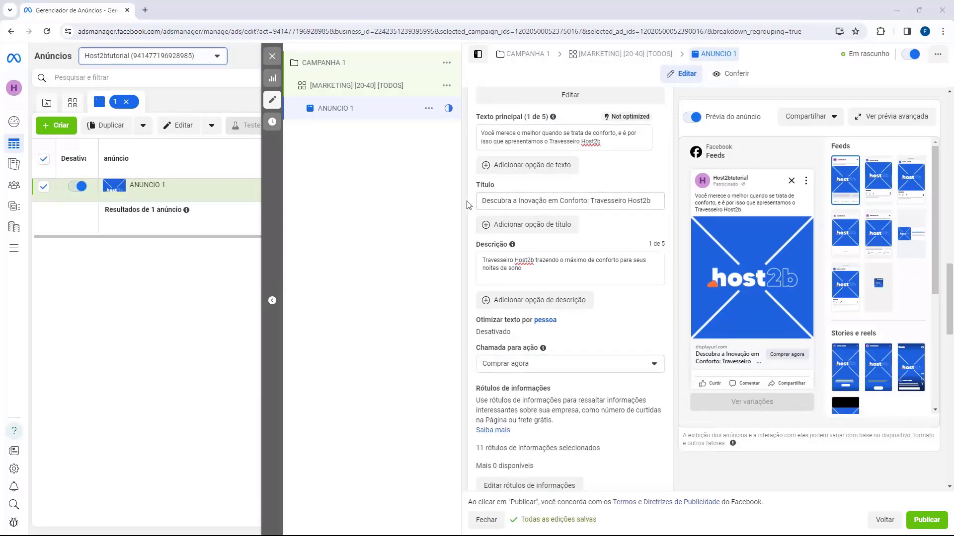
Examine the ad's Destino section, focusing on the URL do site and Link de exibição fields under the Site option
scroll(468, 201, "down", 3)
scroll(465, 181, "down", 4)
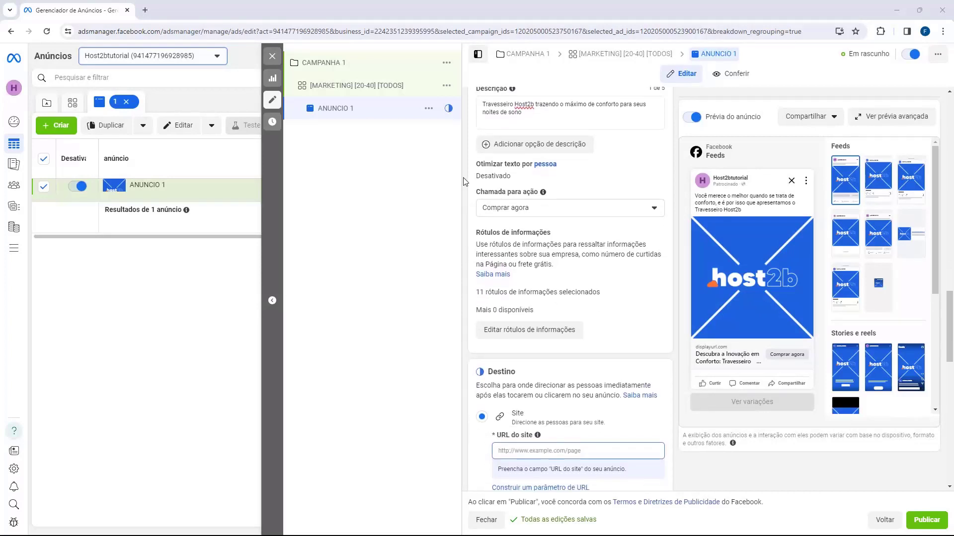
scroll(465, 181, "down", 1)
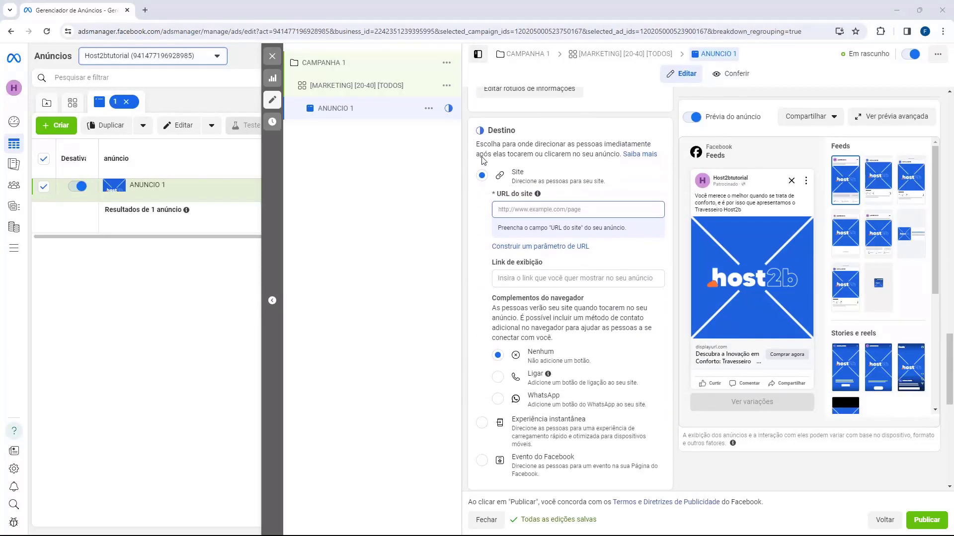
left_click(515, 132)
left_click_drag(498, 195, 541, 195)
left_click(539, 194)
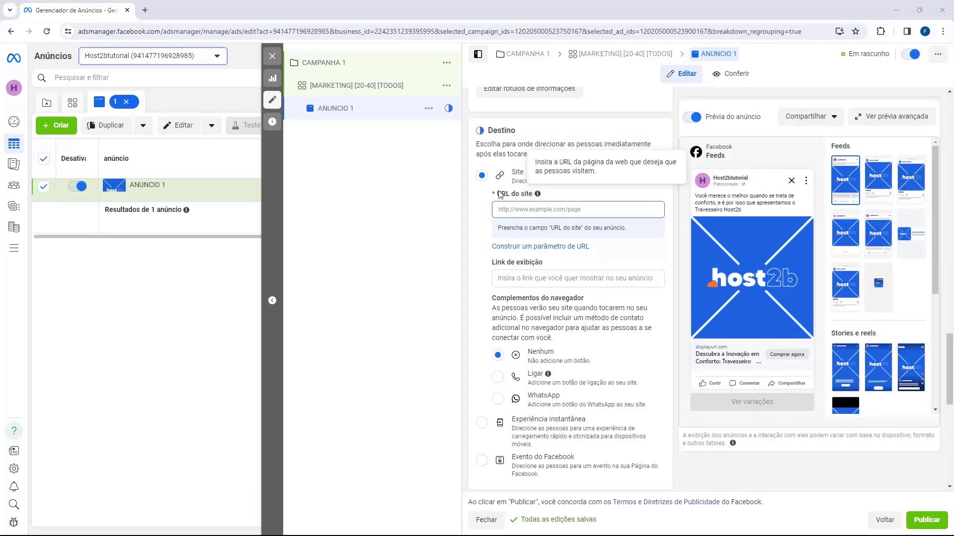
left_click_drag(502, 195, 524, 206)
left_click(490, 265)
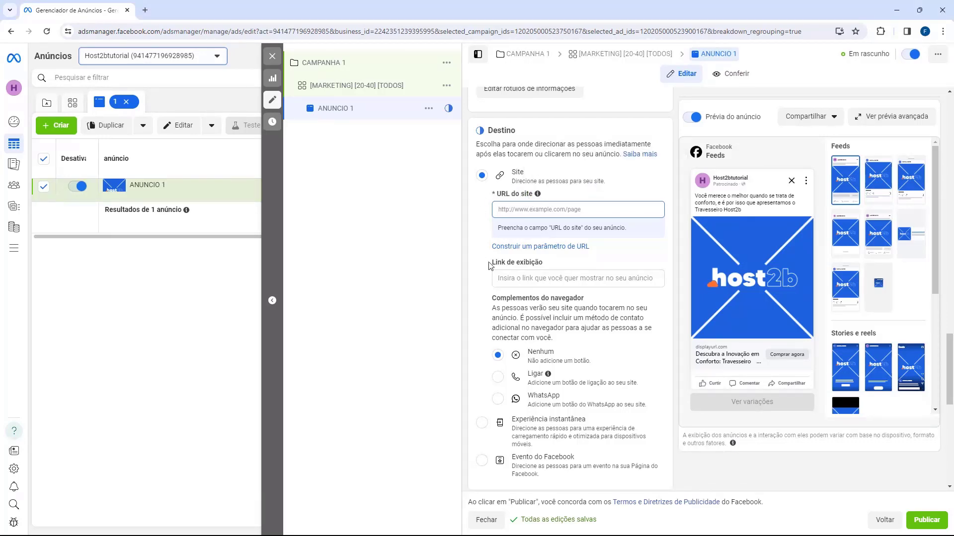
left_click_drag(489, 266, 514, 268)
left_click(536, 268)
left_click(557, 283)
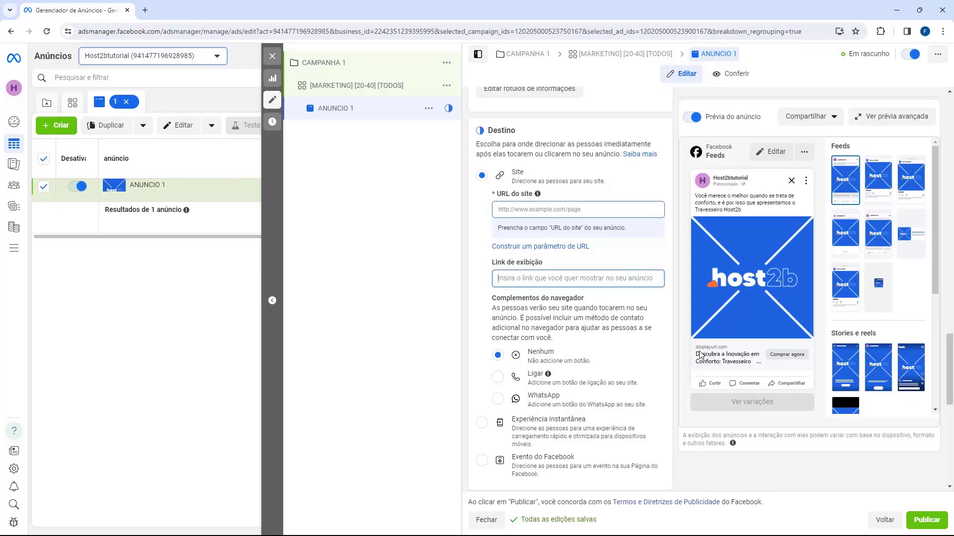
Set the ad's Link de exibição to sitetutorial.com.br
left_click(564, 280)
type("sit")
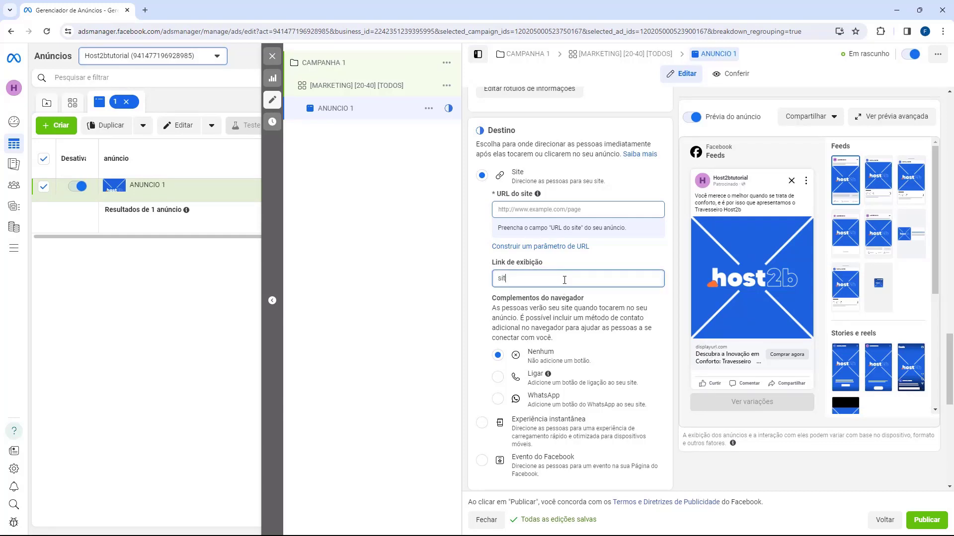
type("etutorial.com.br")
key("Tab")
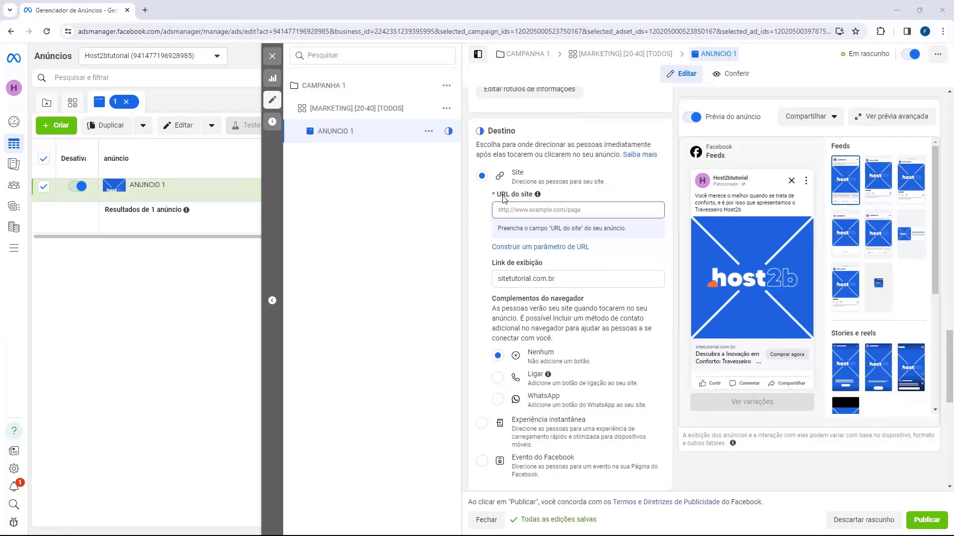
left_click(514, 210)
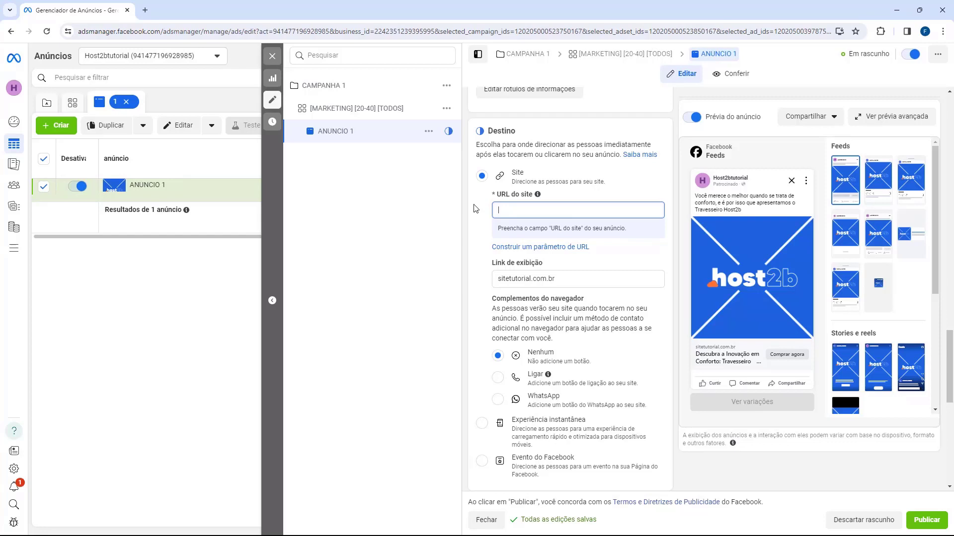
type("https://go.hotmart.com/Y89965129J?ap=f421")
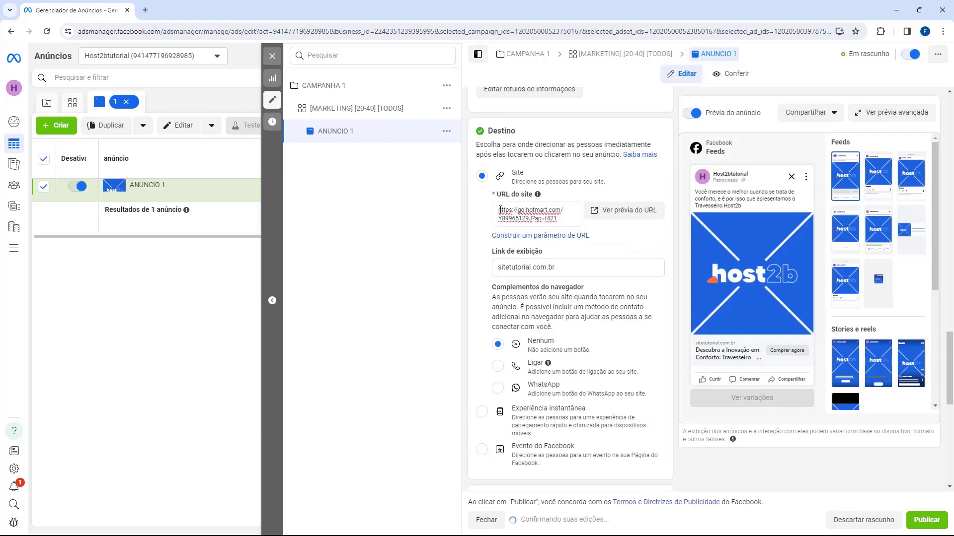
mouse_move(502, 210)
left_mouse_down()
mouse_move(566, 221)
mouse_move(487, 211)
left_mouse_up()
left_click(566, 222)
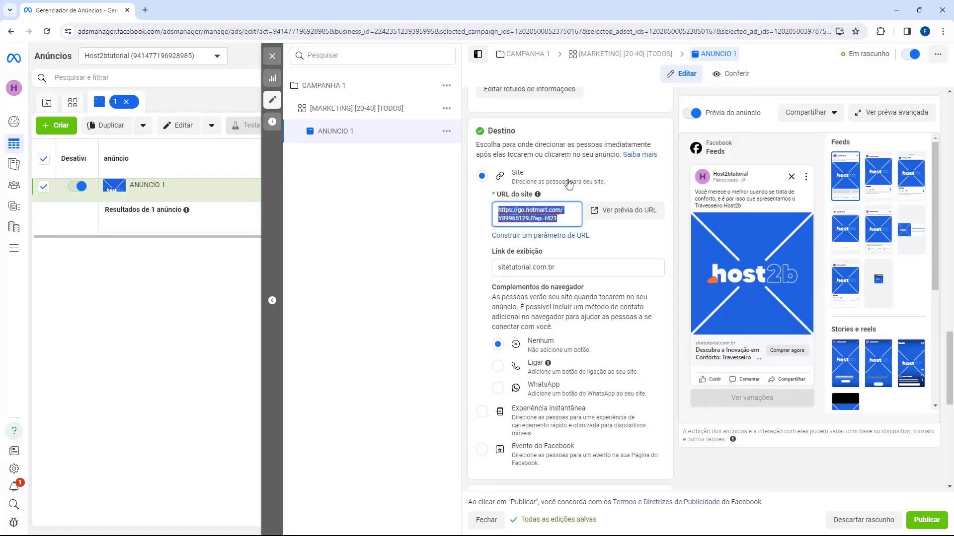
left_click(475, 219)
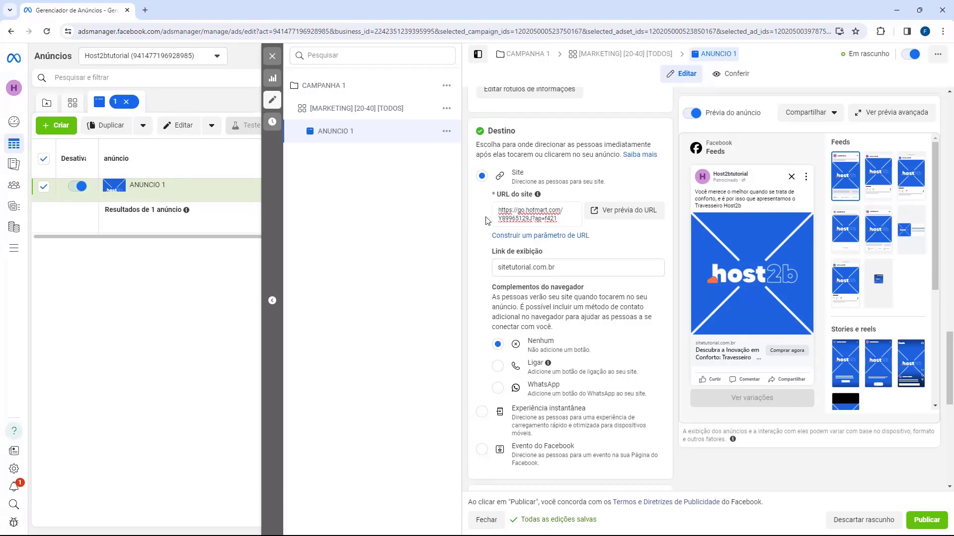
left_click(516, 212)
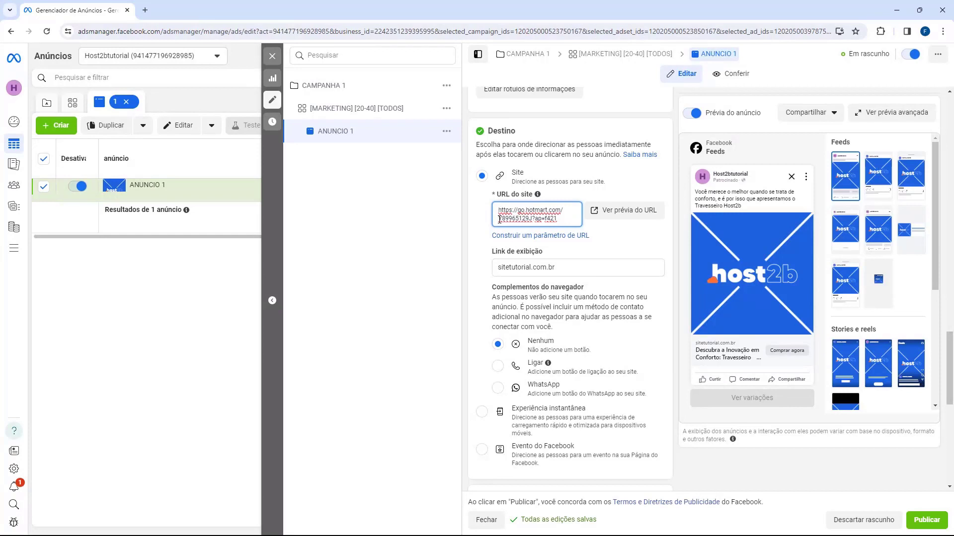
Check the ad's remaining settings, including Idiomas and Rastreamento, and publish the campaign with its ad set and ad
scroll(489, 214, "down", 3)
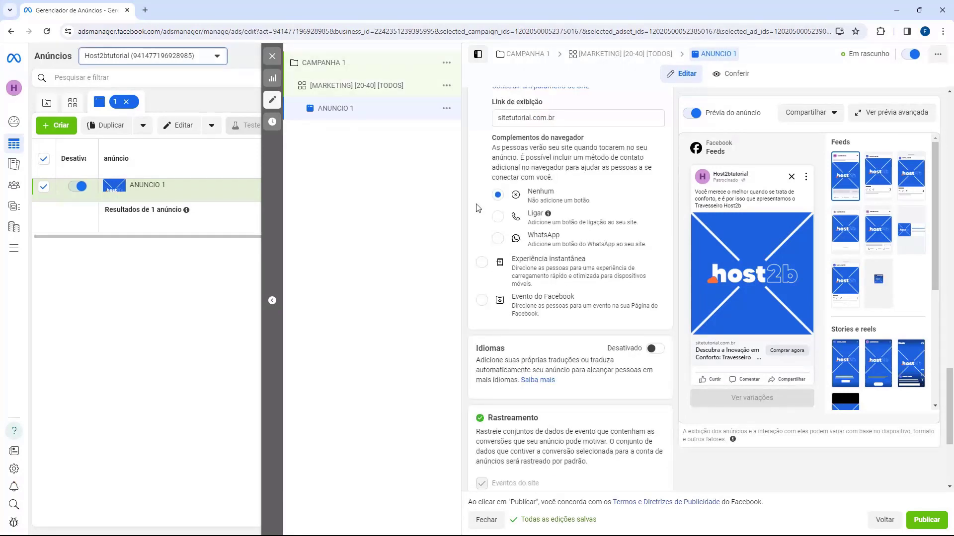
scroll(478, 208, "down", 3)
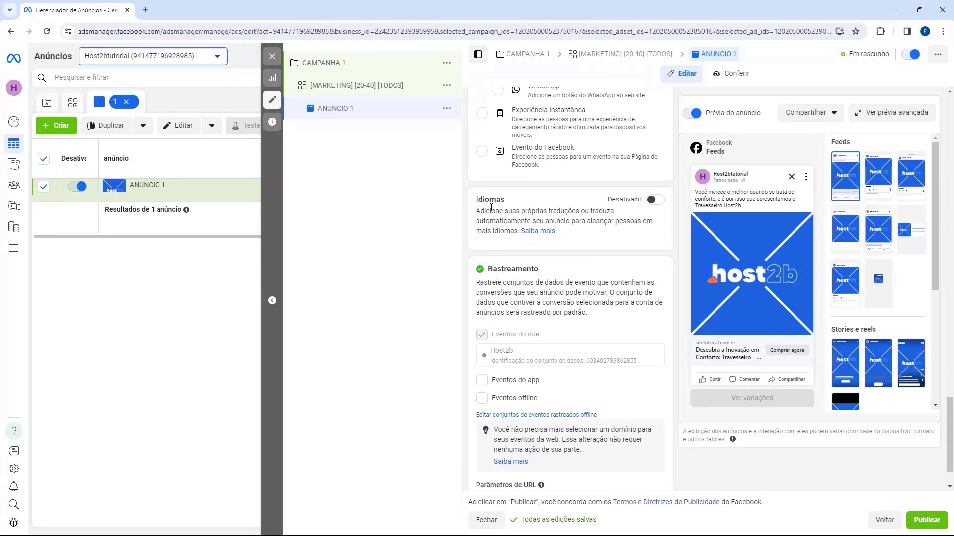
scroll(492, 207, "down", 1)
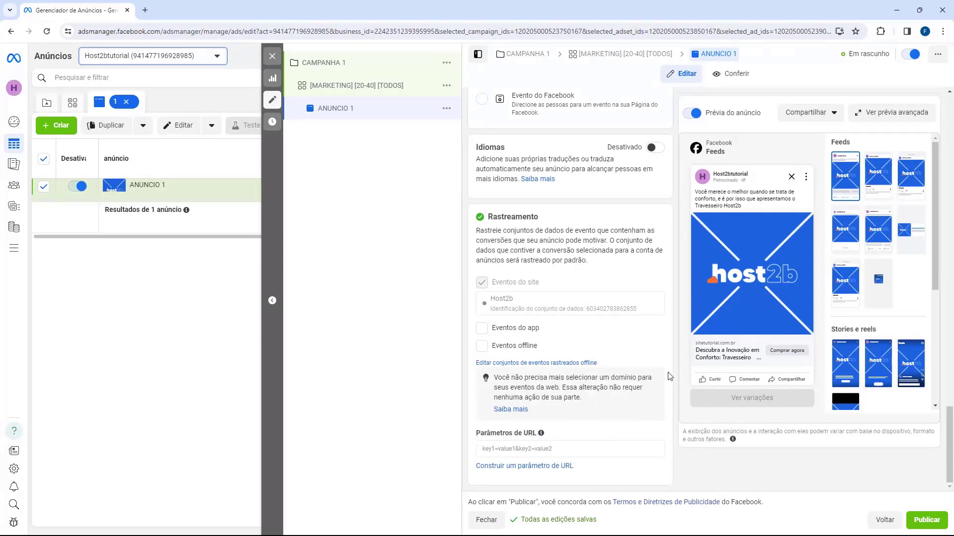
scroll(555, 395, "up", 5)
scroll(555, 395, "up", 10)
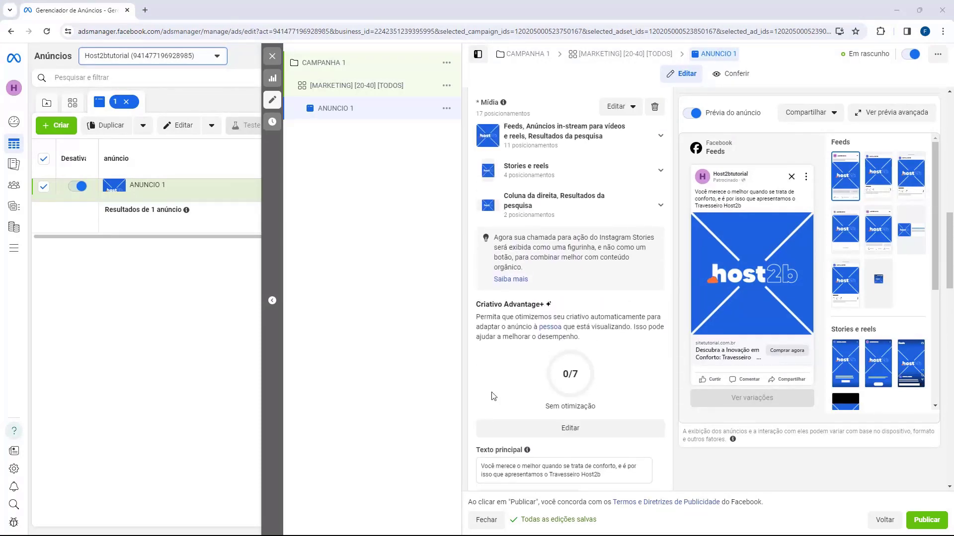
scroll(552, 359, "up", 8)
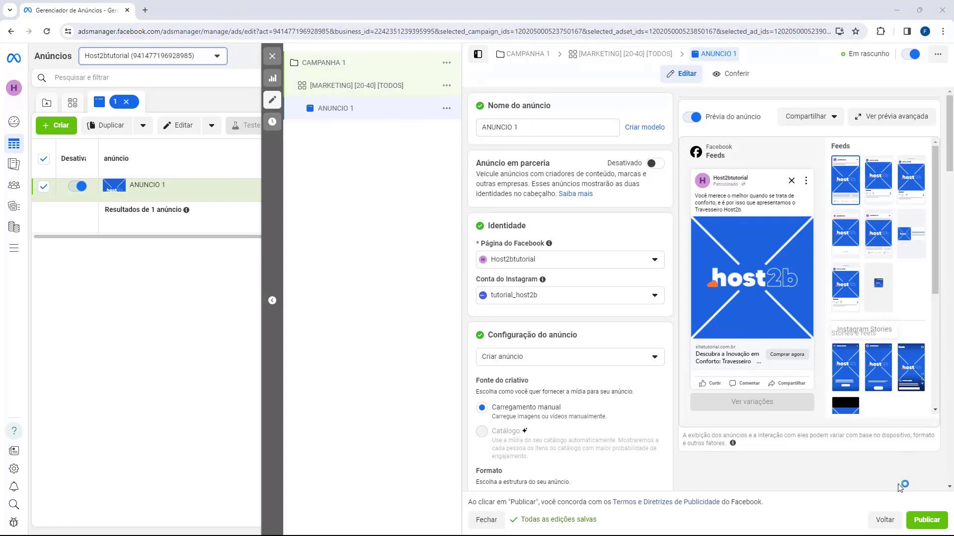
left_click(924, 526)
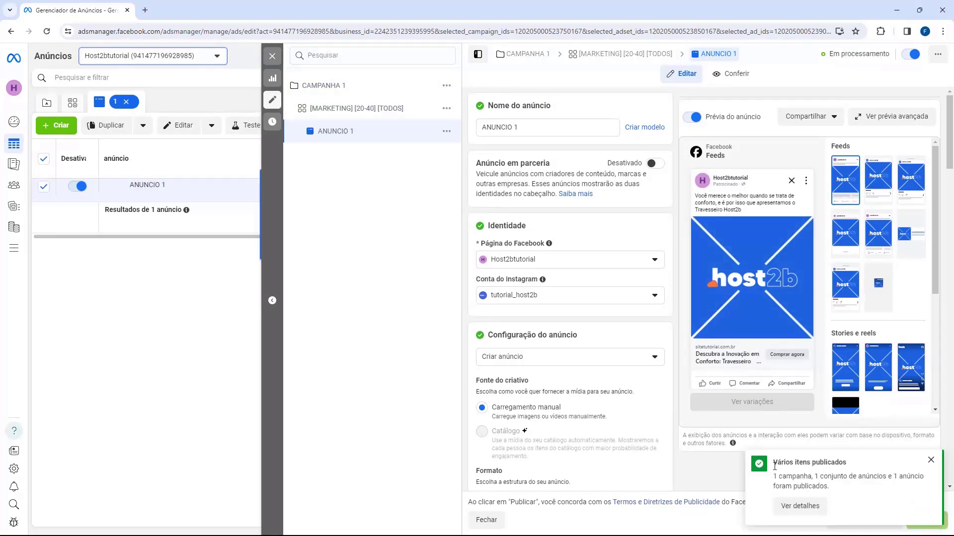
left_click_drag(773, 467, 859, 479)
left_click(895, 479)
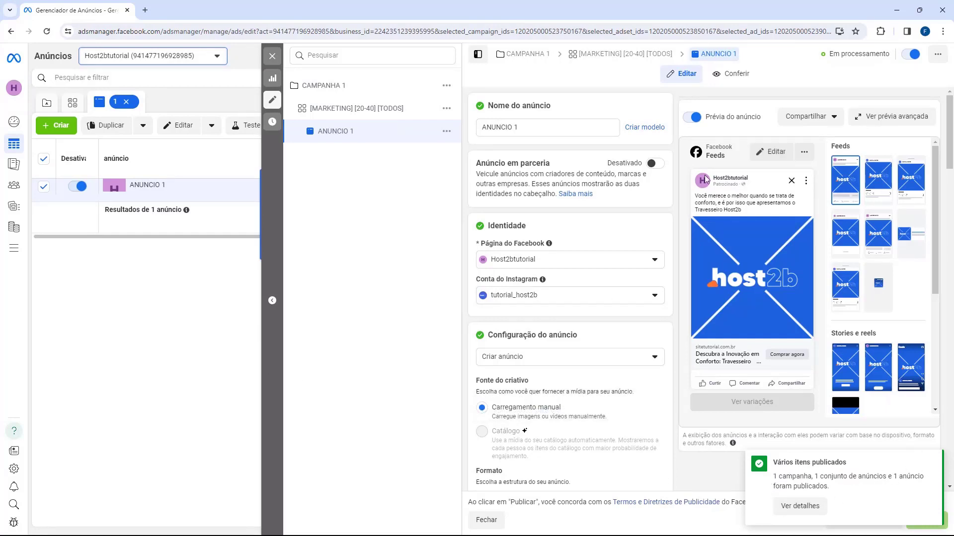
Leave the ad editor and go from CAMPANHA 1 through its ad set to ANUNCIO 1 to read the ad's delivery status details
left_click(275, 81)
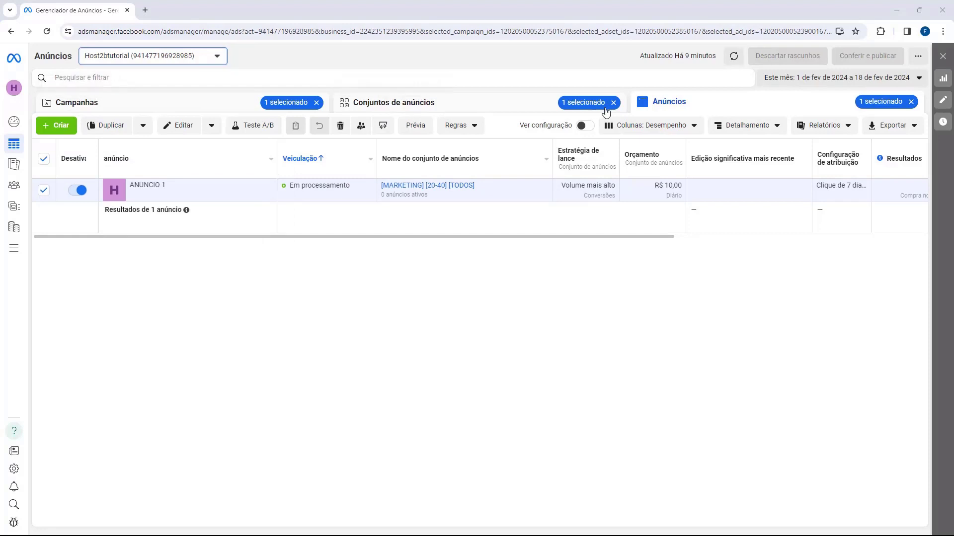
left_click(72, 106)
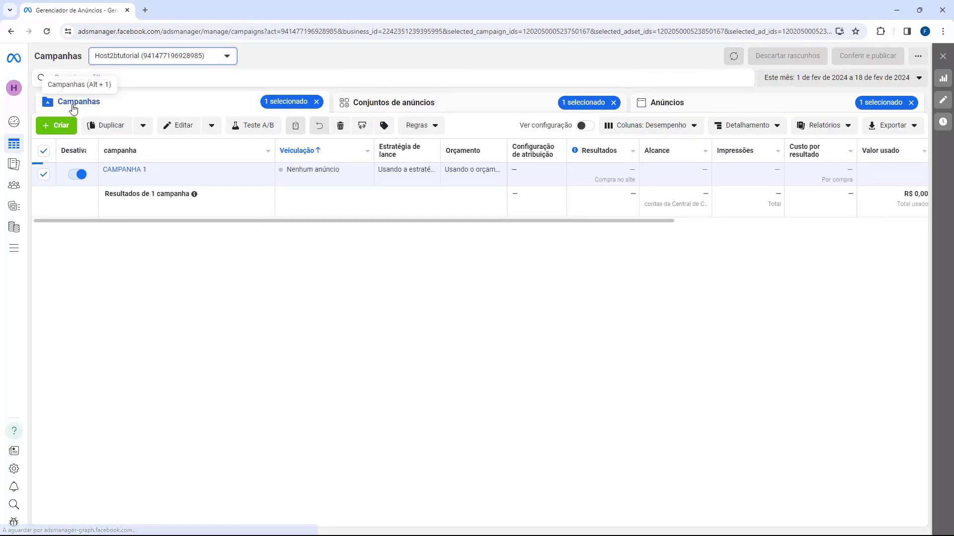
left_click(44, 174)
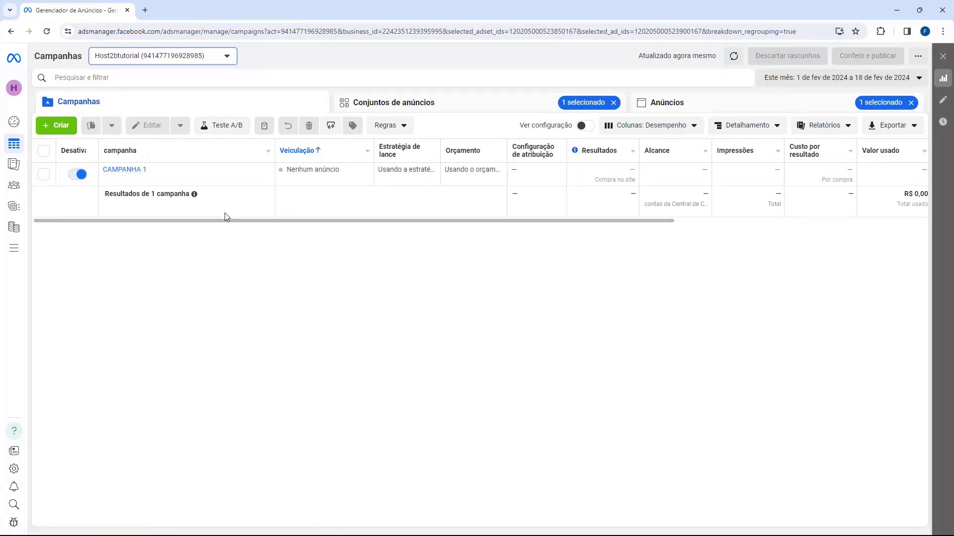
left_click(119, 170)
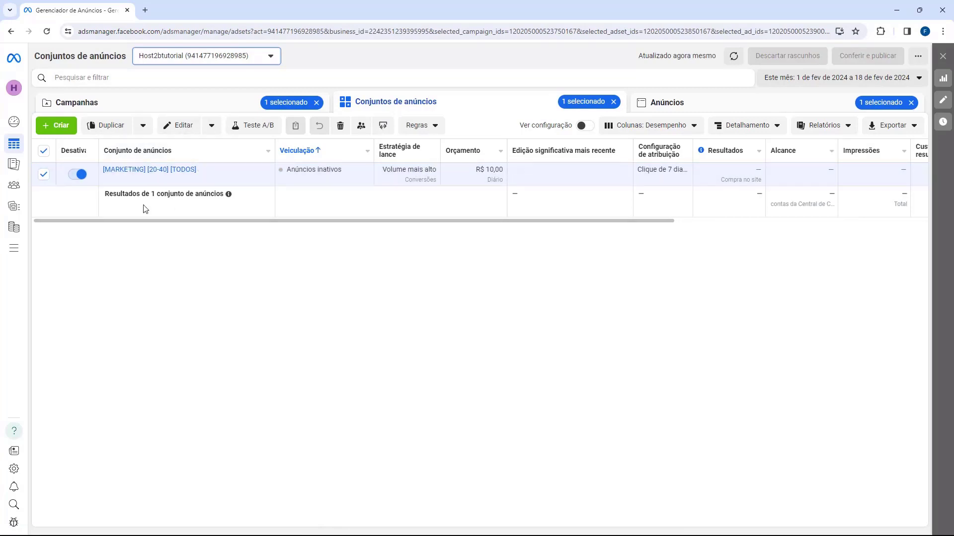
left_click(141, 172)
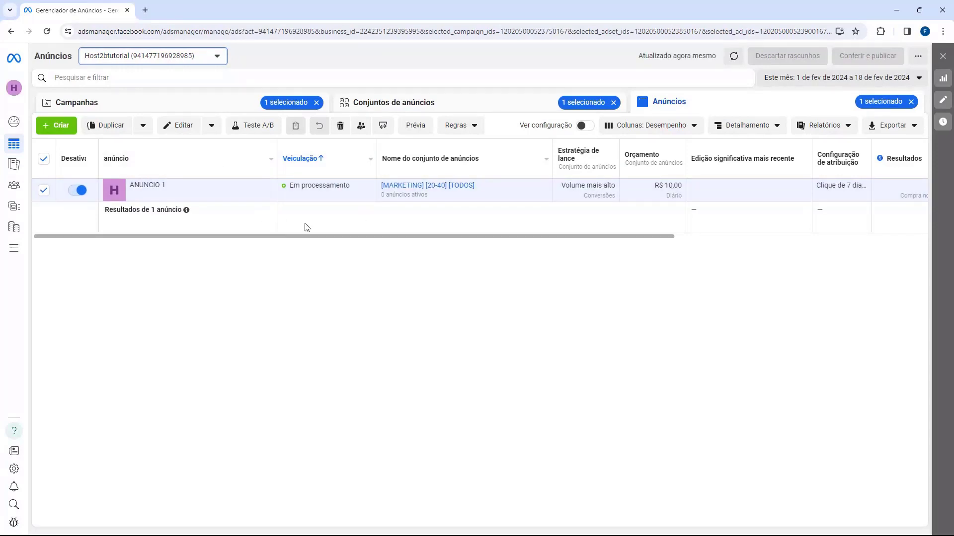
mouse_move(292, 186)
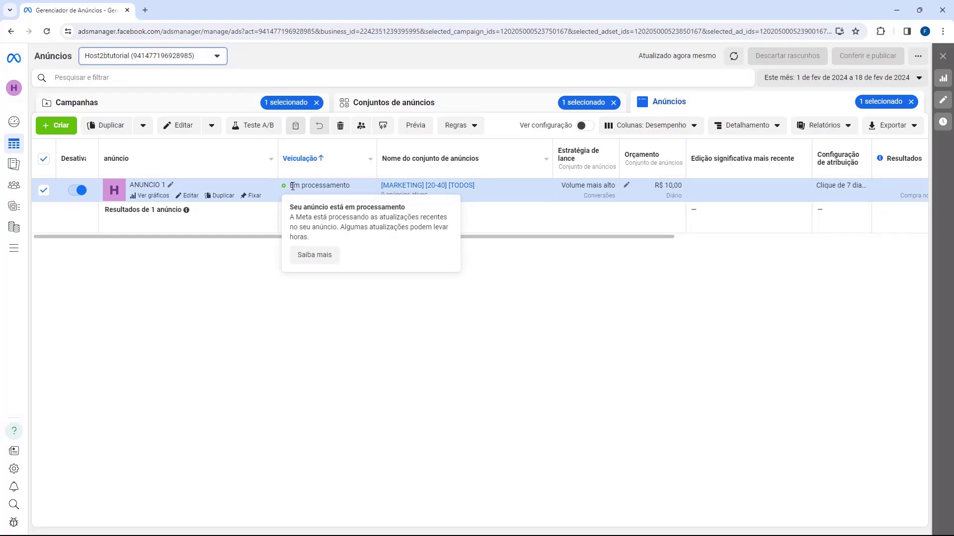
left_click_drag(290, 217, 370, 246)
left_click(371, 246)
Check the Veiculação status at the campaign, ad set and ad levels, ending on ANUNCIO 1
left_click(175, 103)
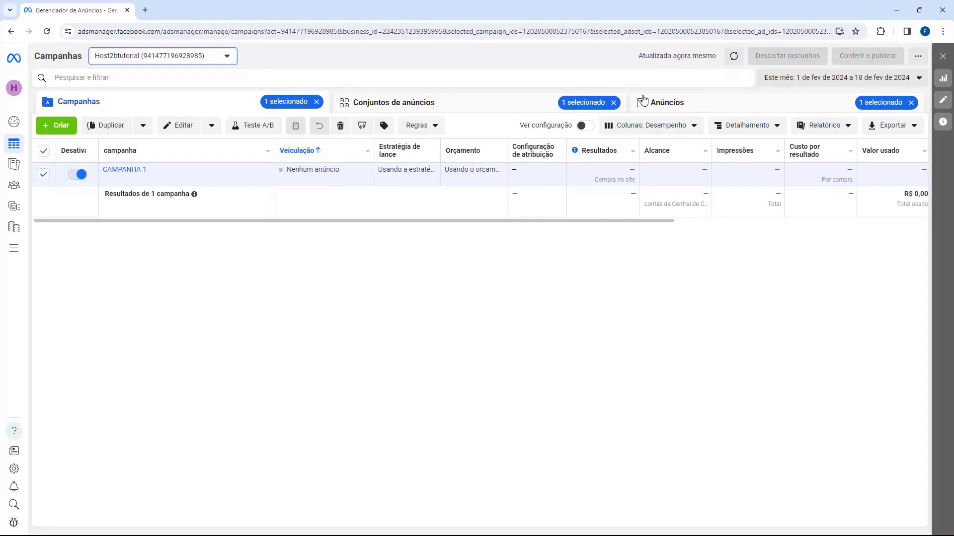
left_click(667, 102)
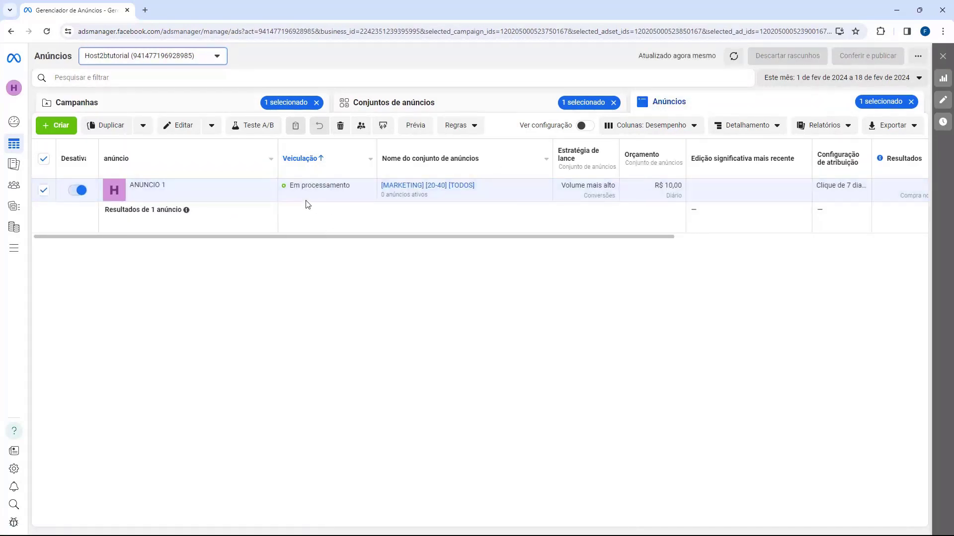
left_click(183, 100)
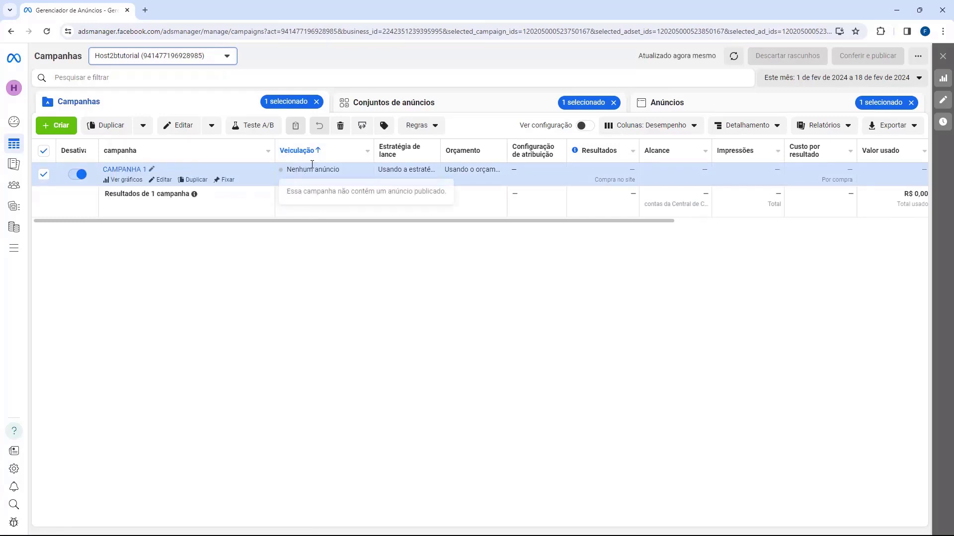
left_click(396, 103)
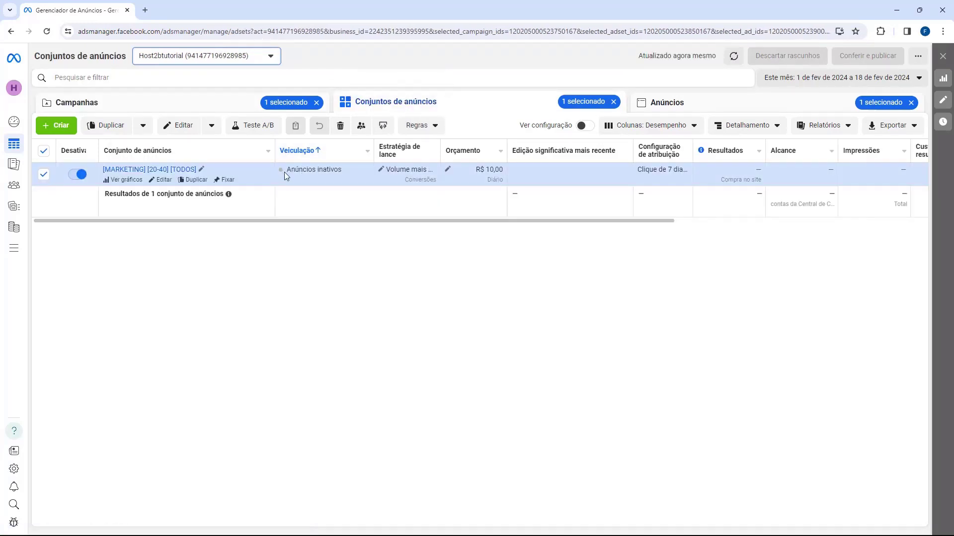
left_click(668, 102)
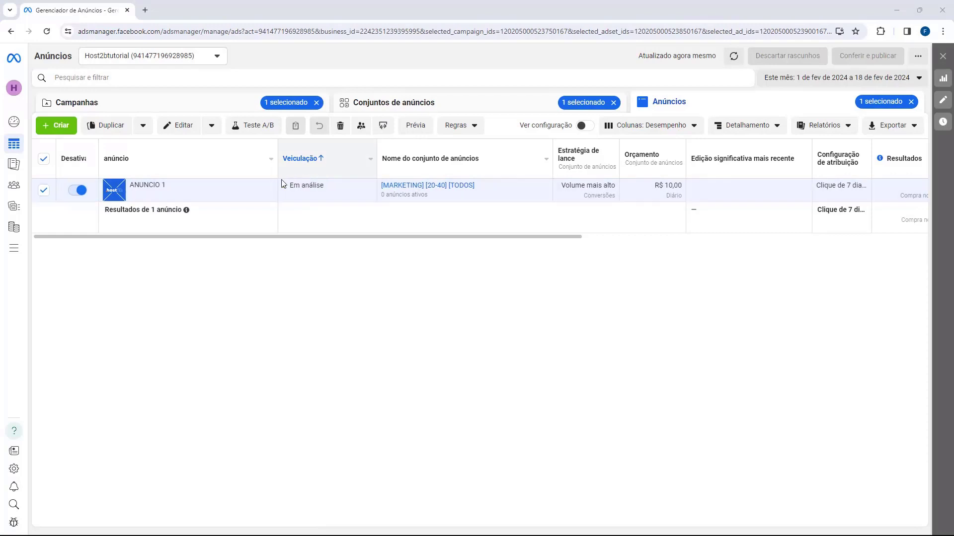
mouse_move(307, 187)
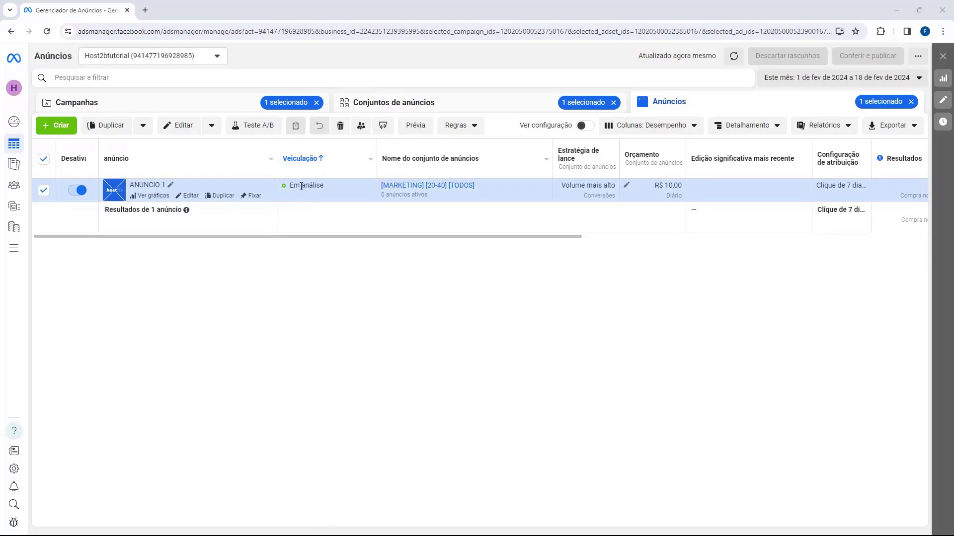